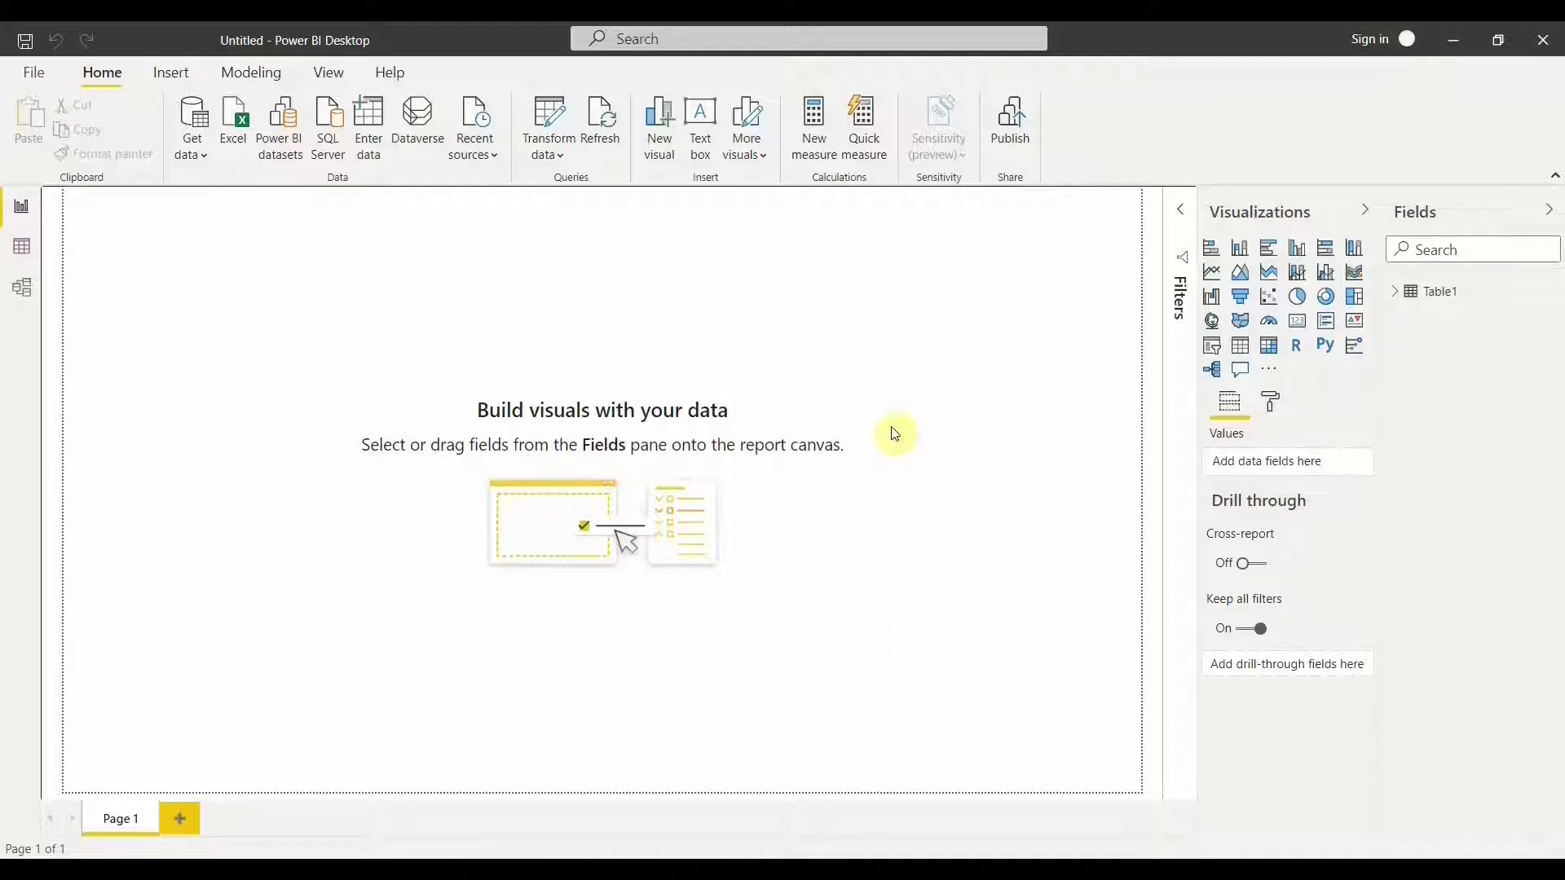
# - Open the Power Query Editor for the report's data and duplicate the Table1 query
pyautogui.click(562, 157)
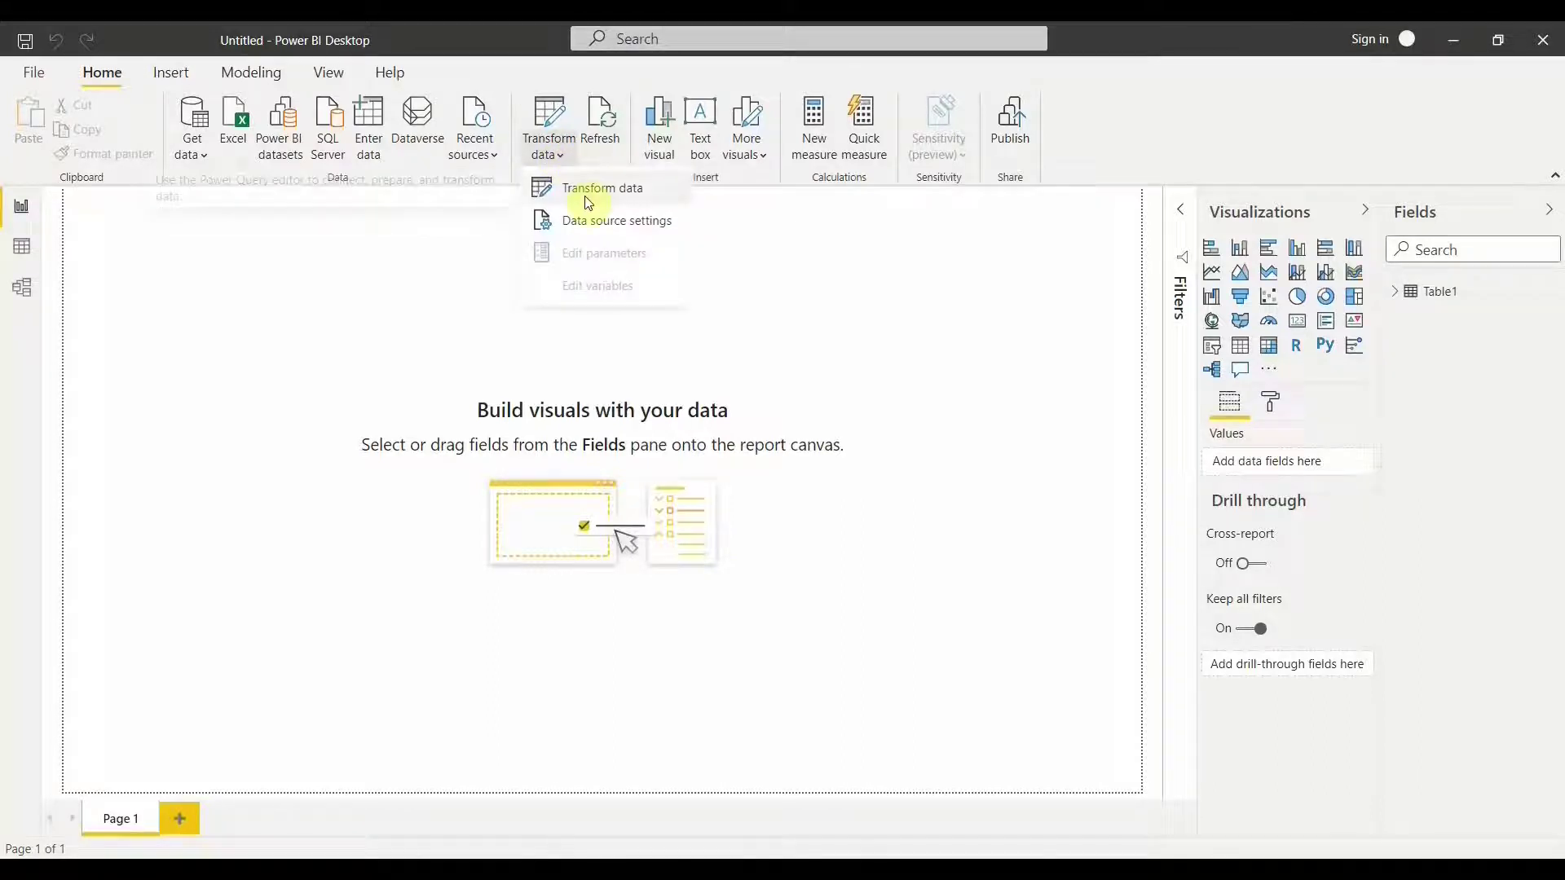
pyautogui.click(589, 203)
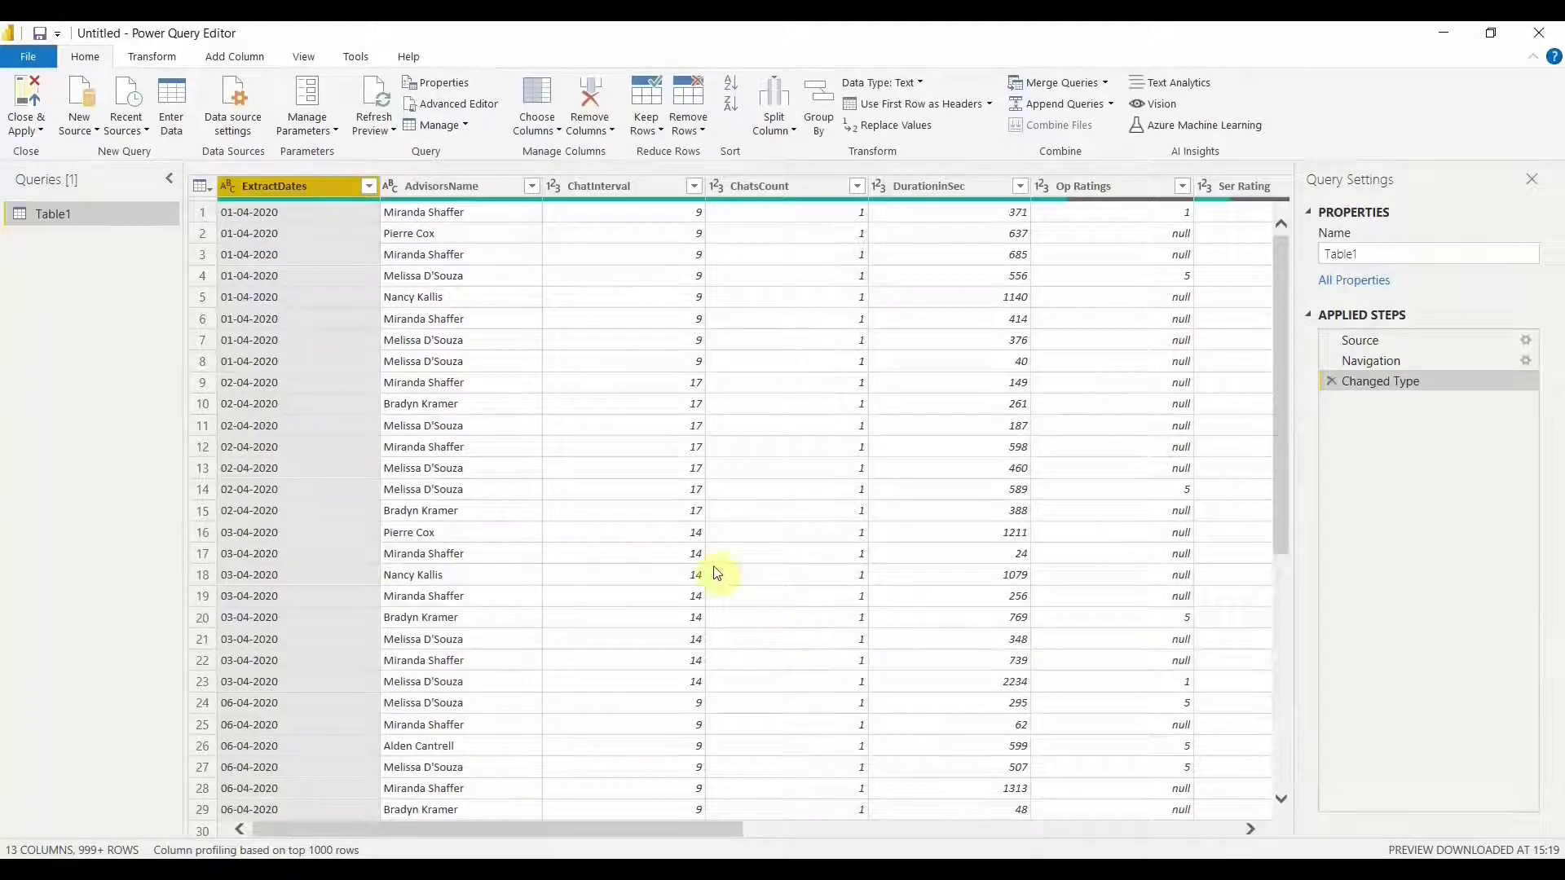
pyautogui.rightClick(52, 214)
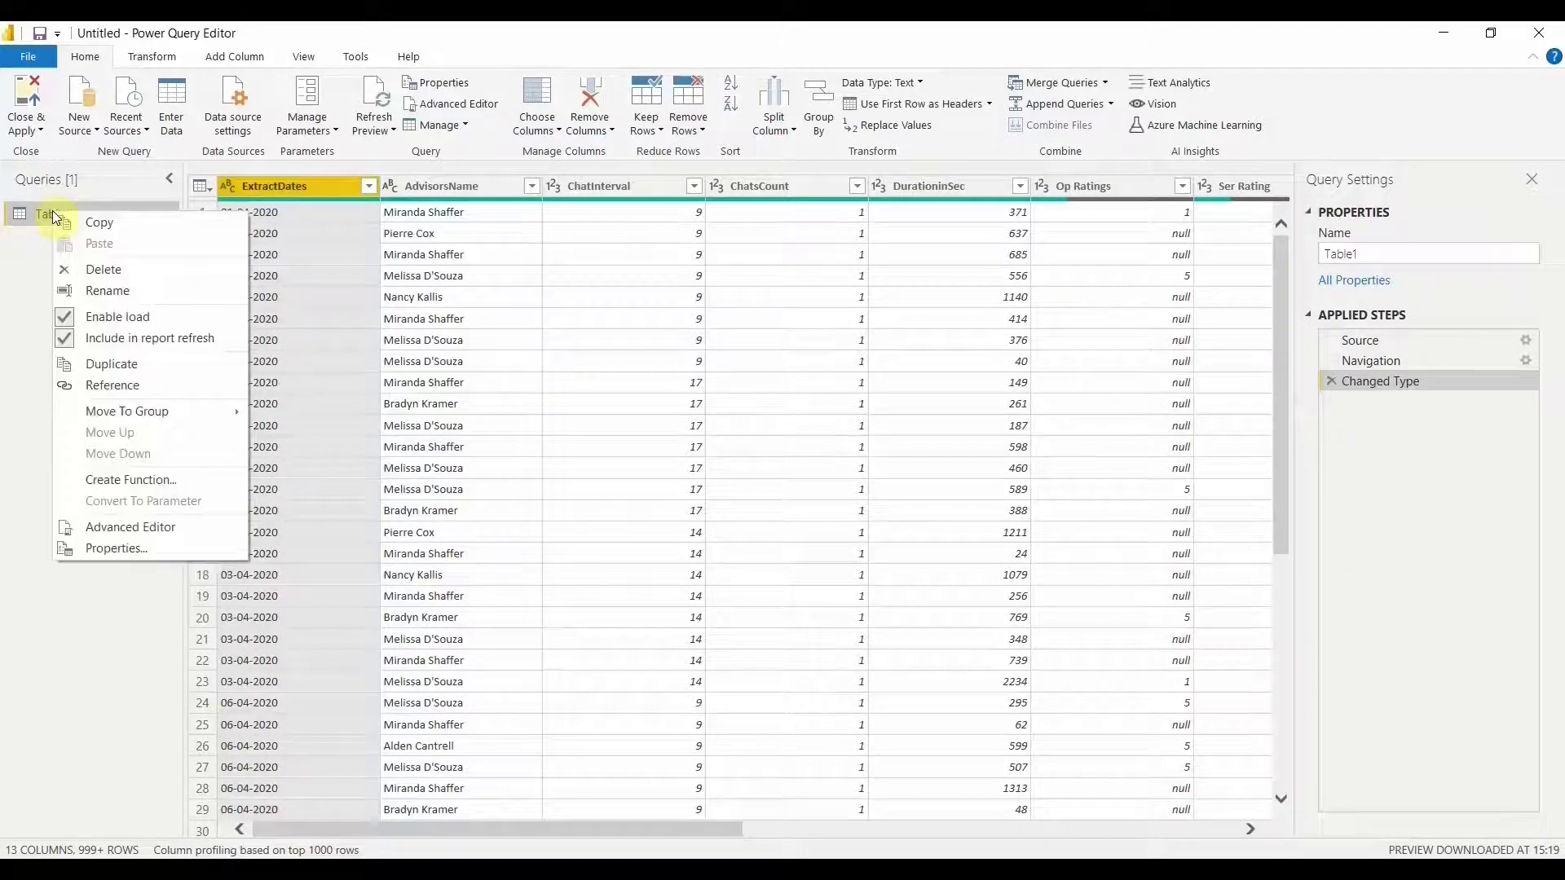
pyautogui.click(142, 369)
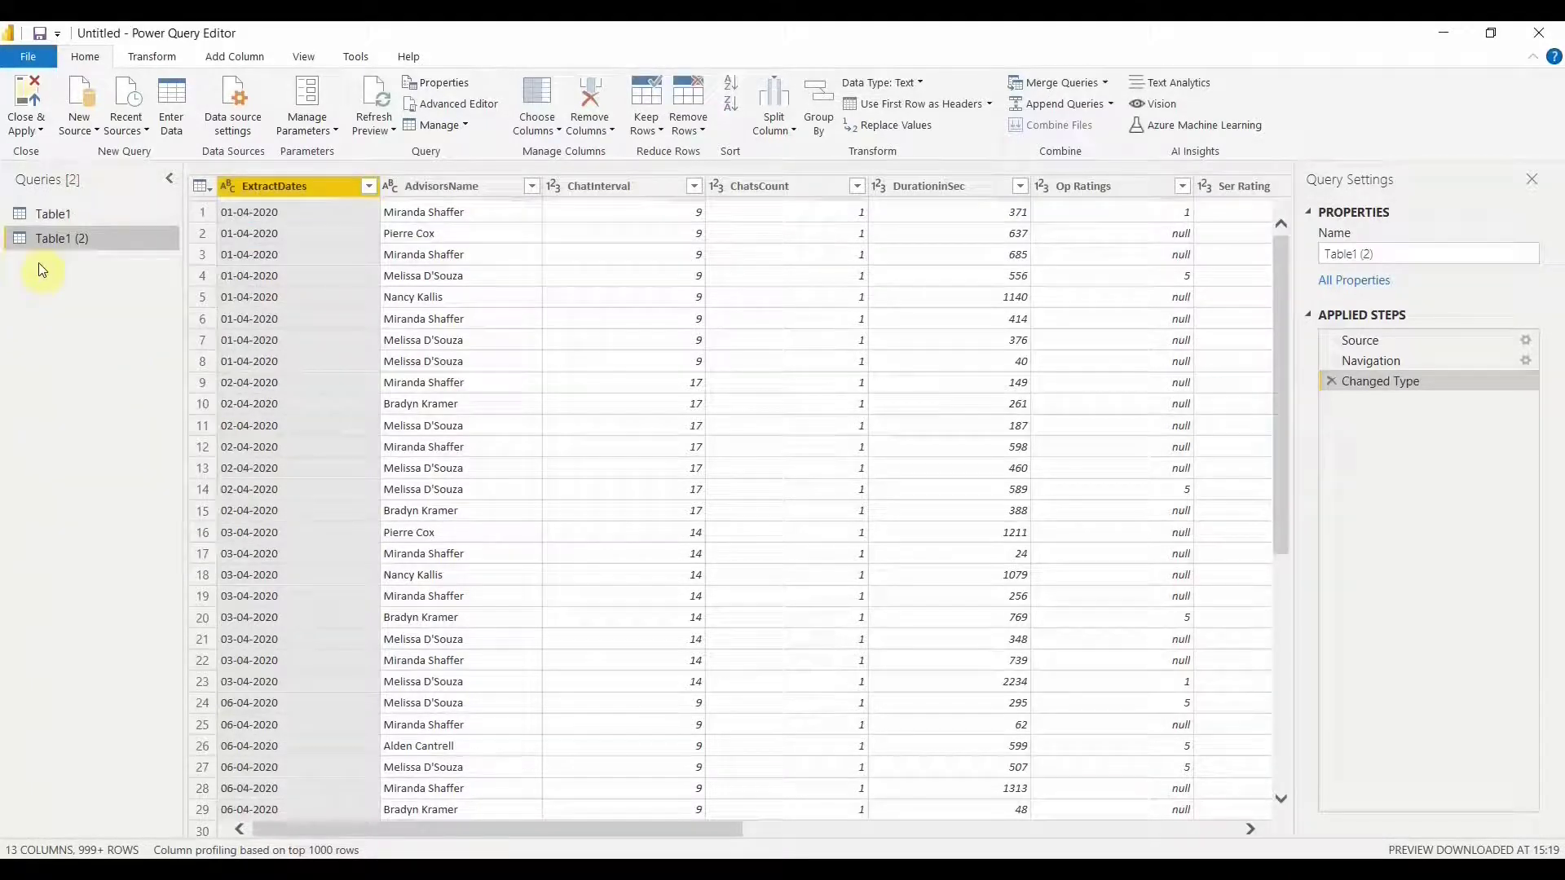
pyautogui.click(76, 219)
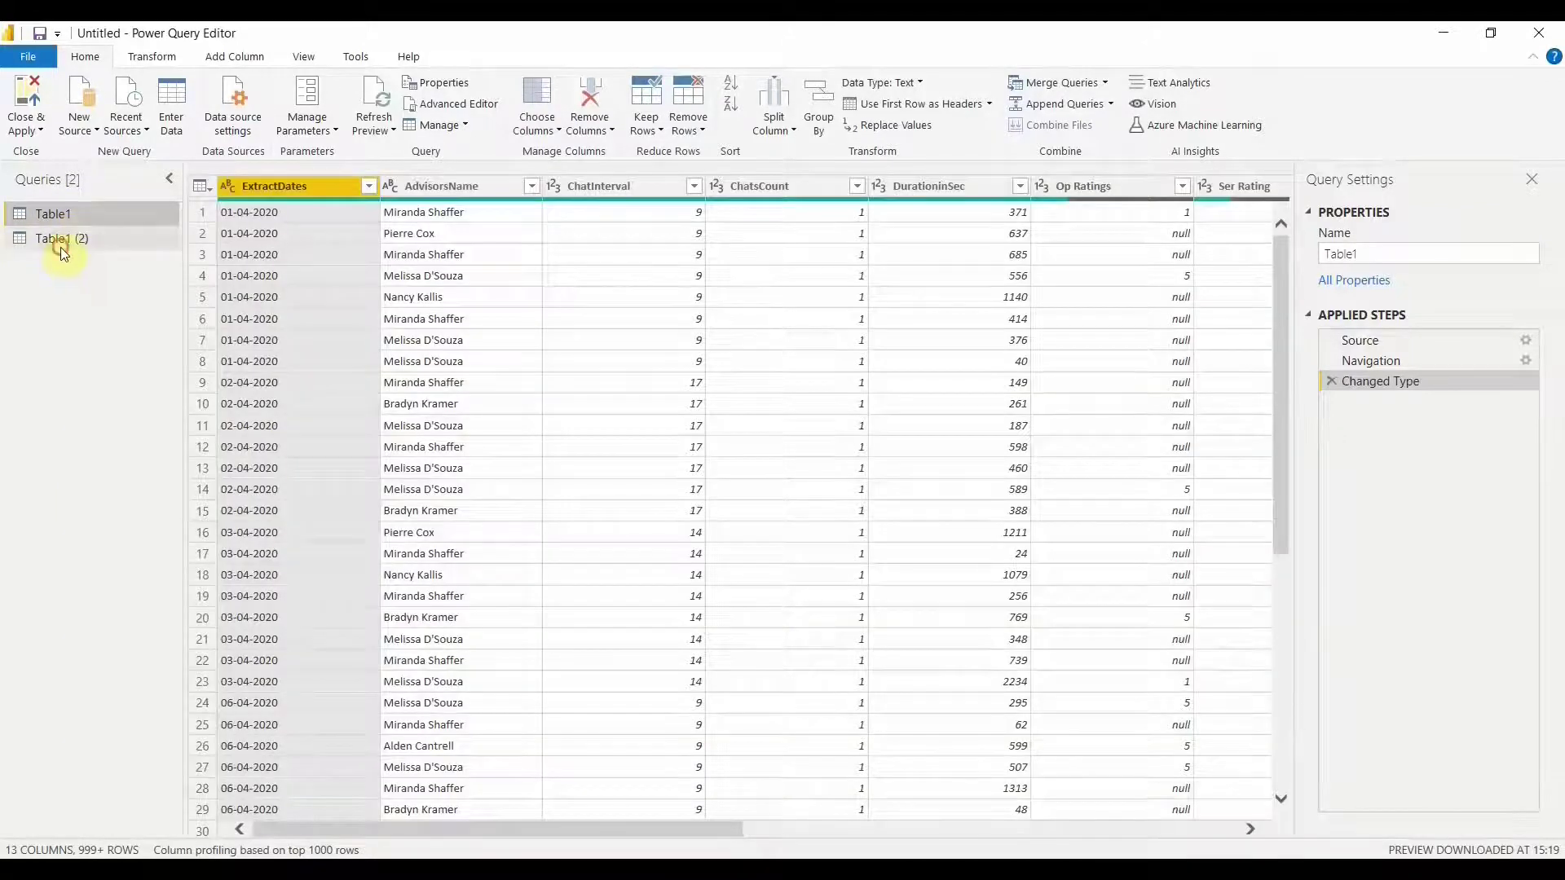
pyautogui.click(61, 244)
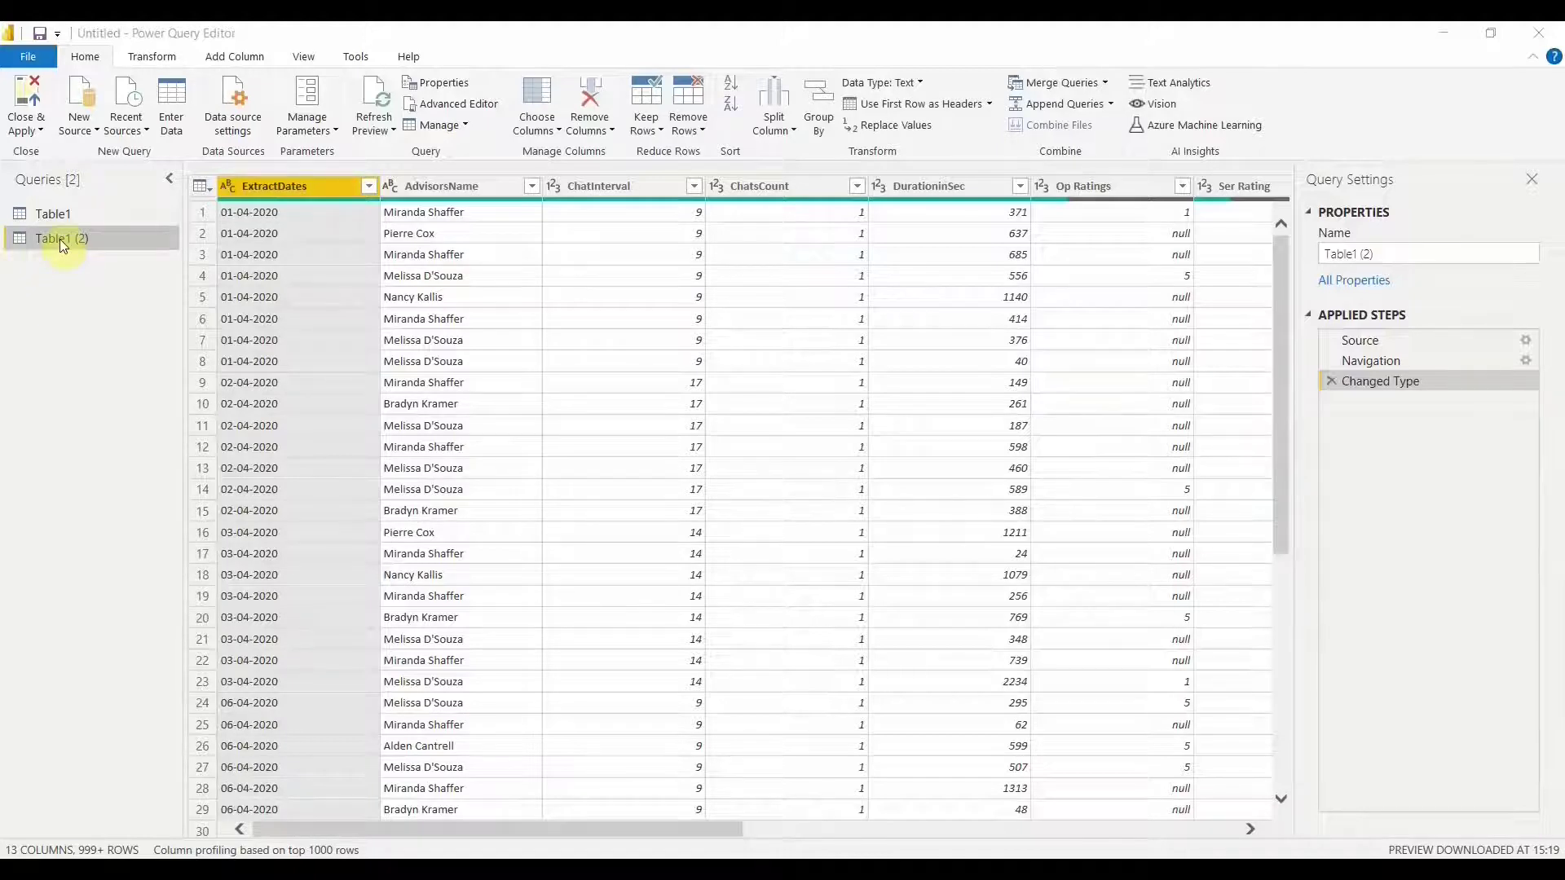
pyautogui.rightClick(60, 238)
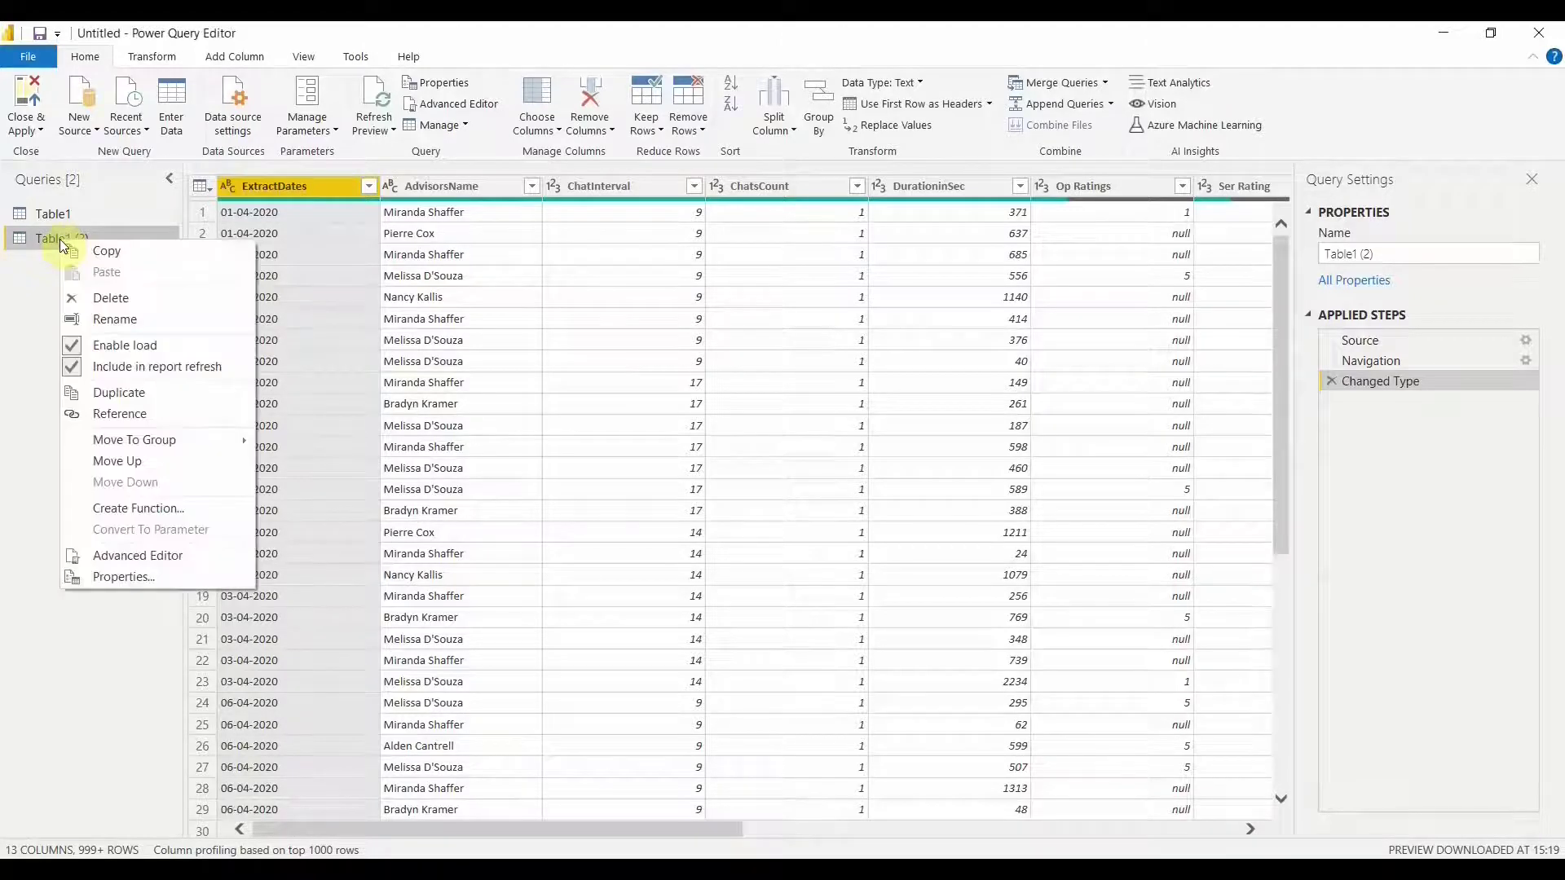
pyautogui.click(93, 319)
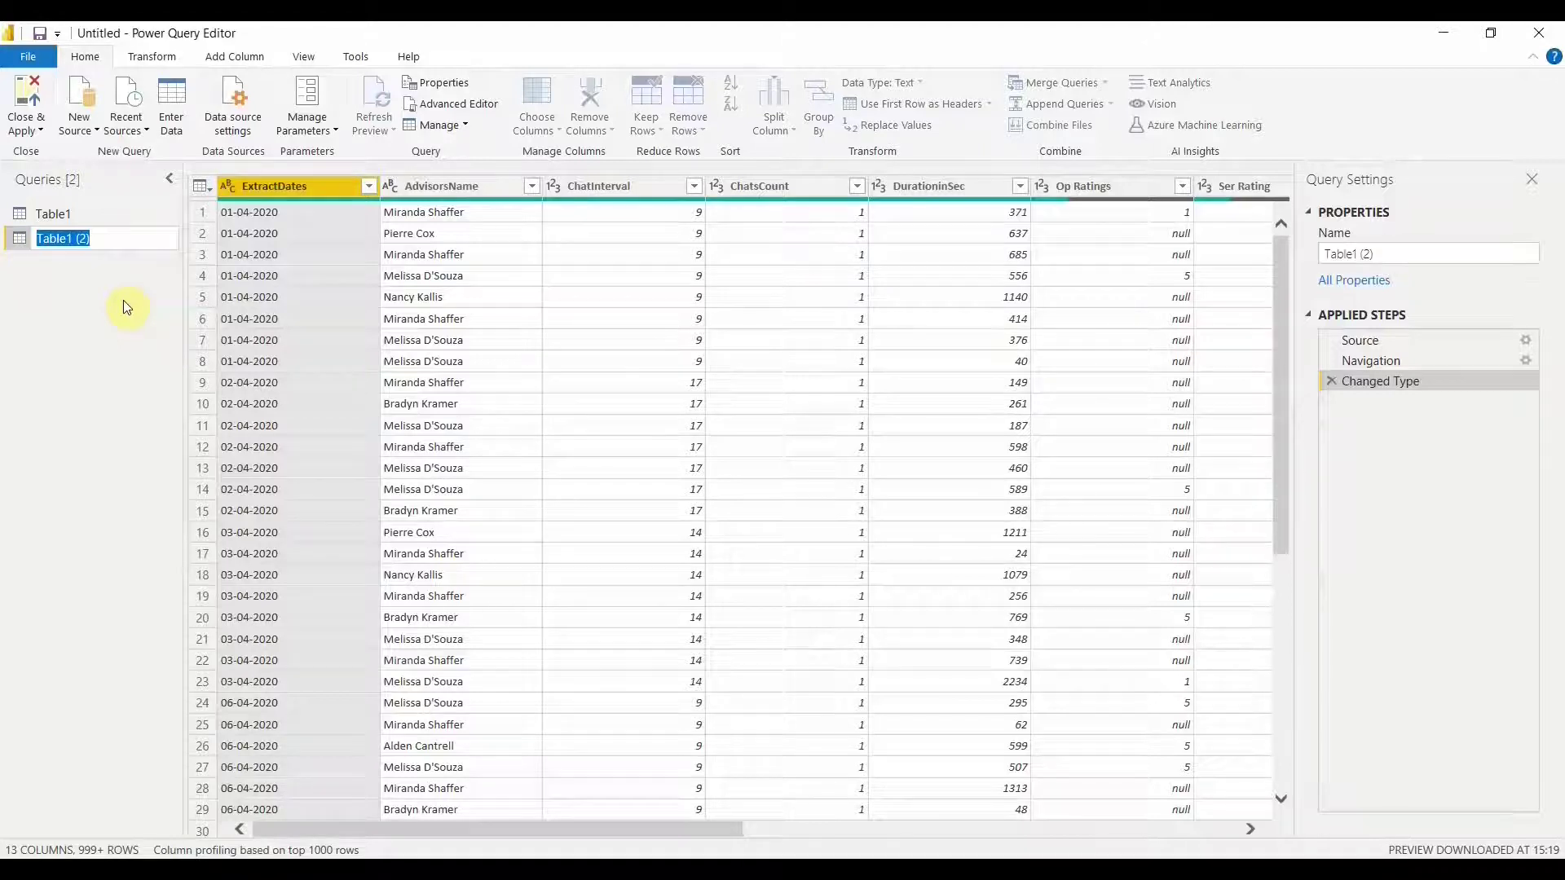
pyautogui.press('Return')
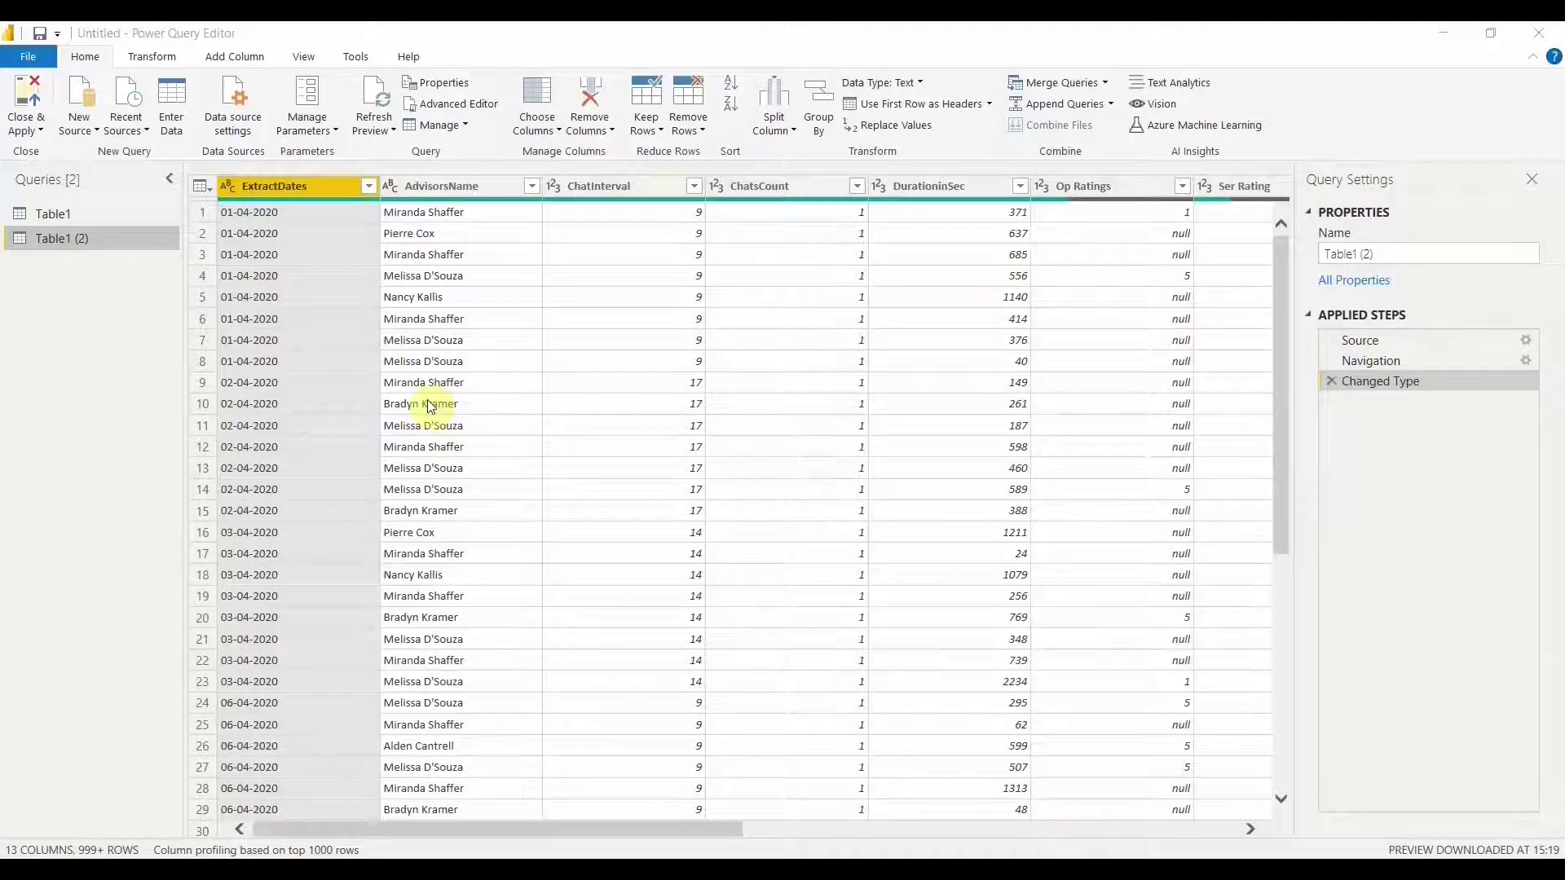
# - Remove all columns except ExtractDates from the duplicated table query
pyautogui.click(336, 321)
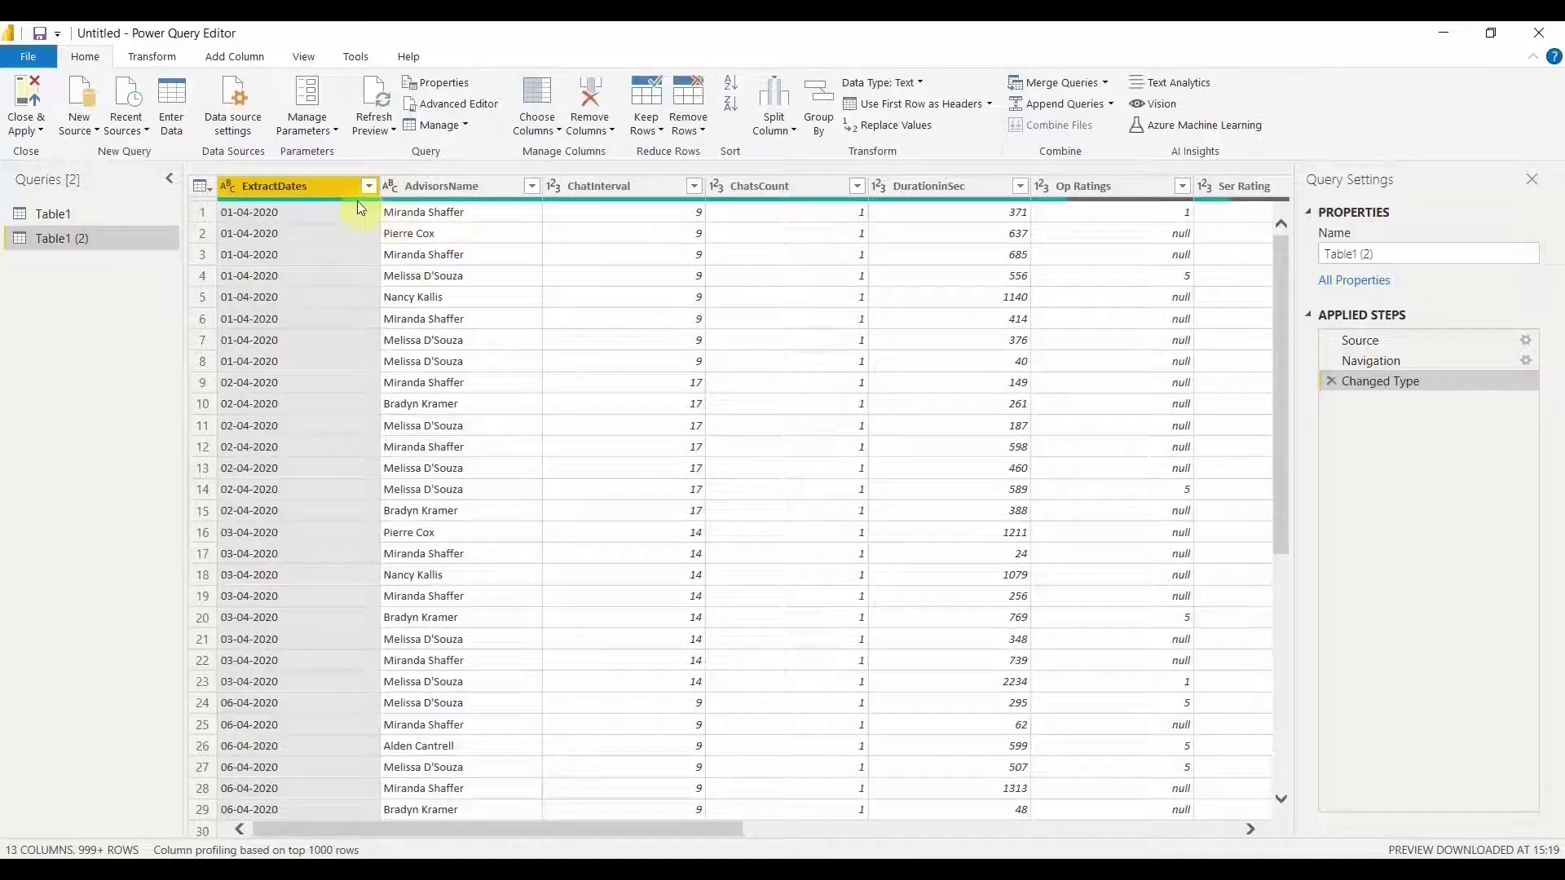
pyautogui.rightClick(316, 192)
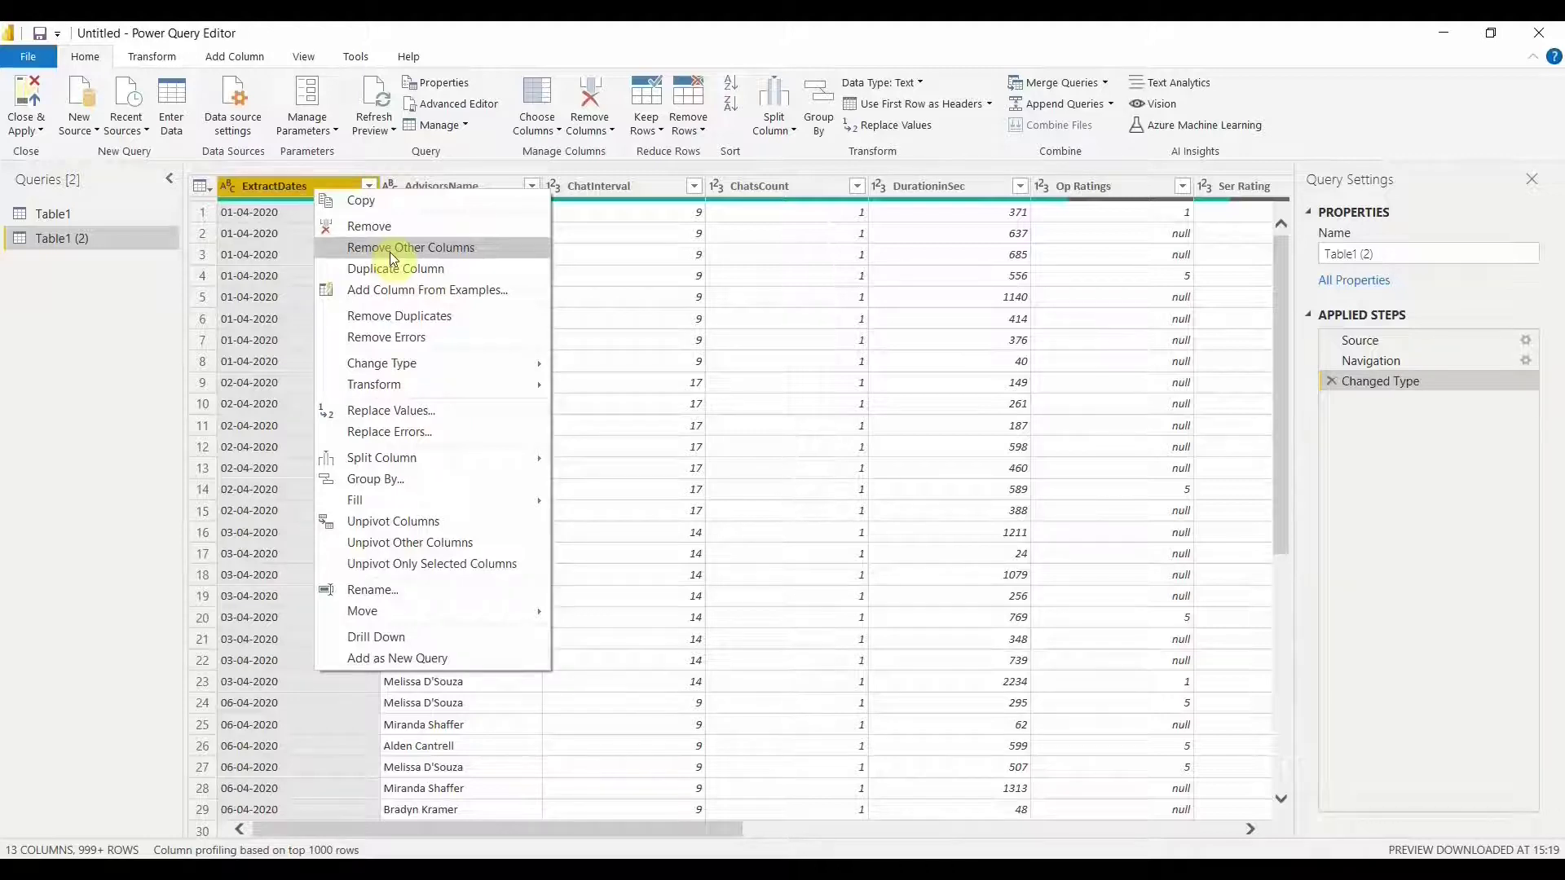
pyautogui.click(392, 258)
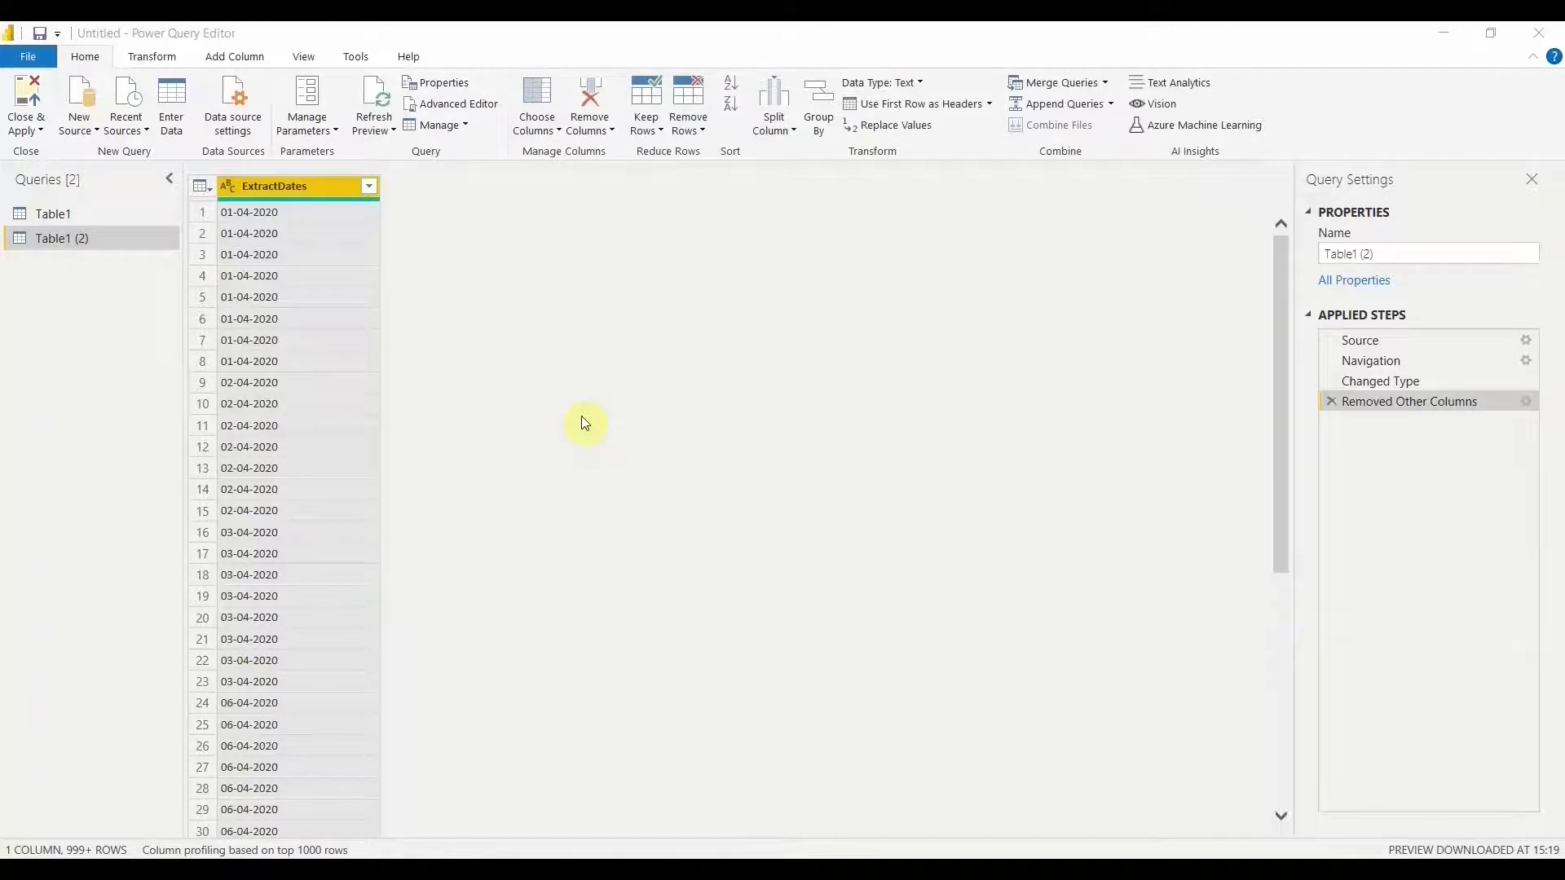
pyautogui.hotkey('alt', 't')
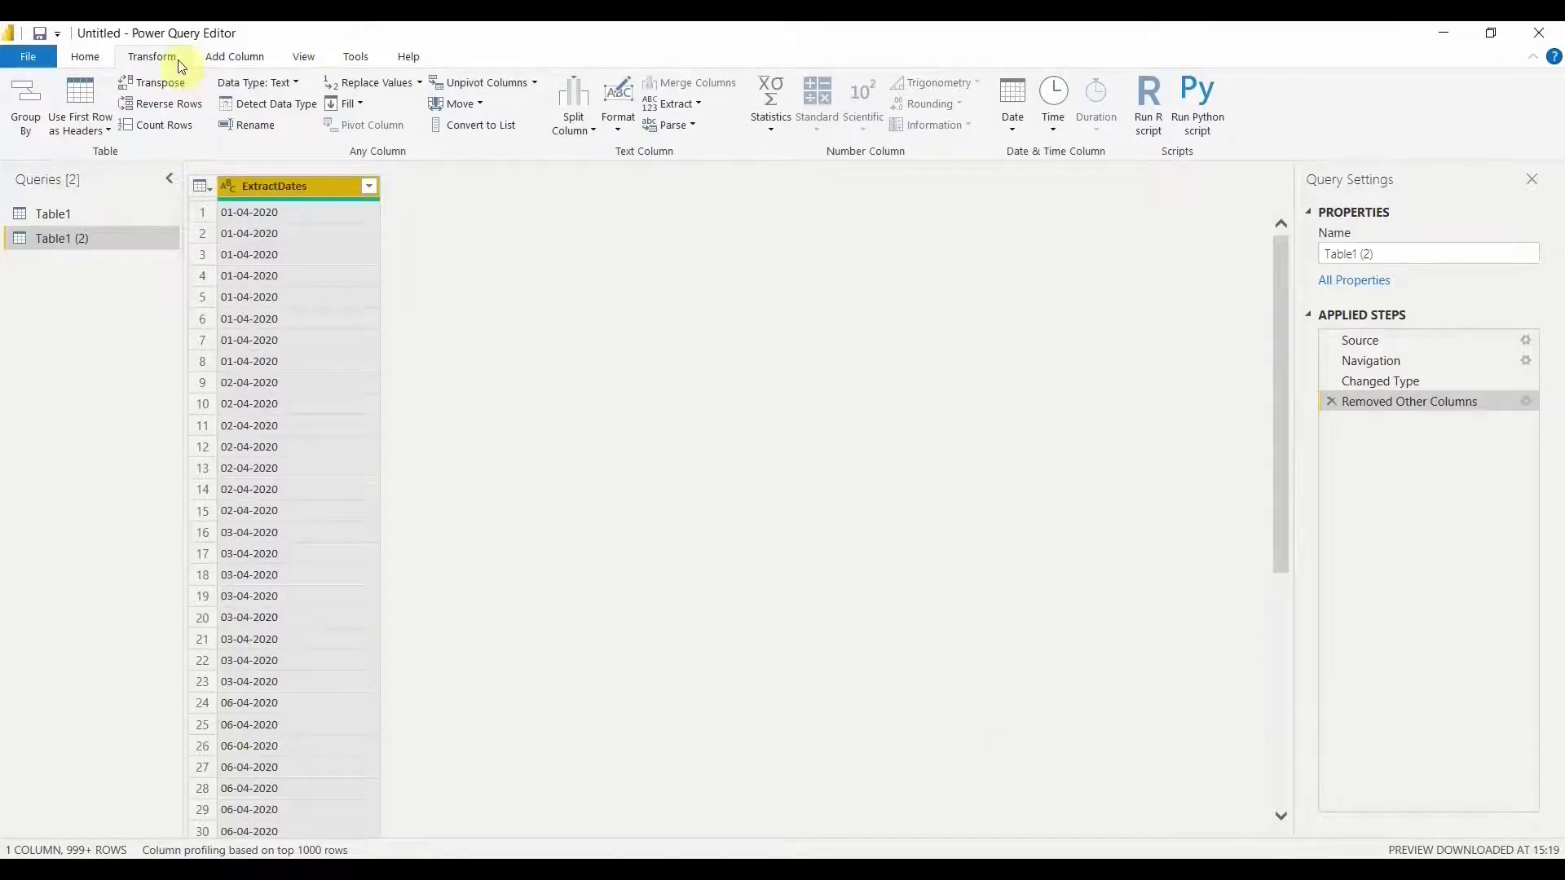
pyautogui.click(231, 66)
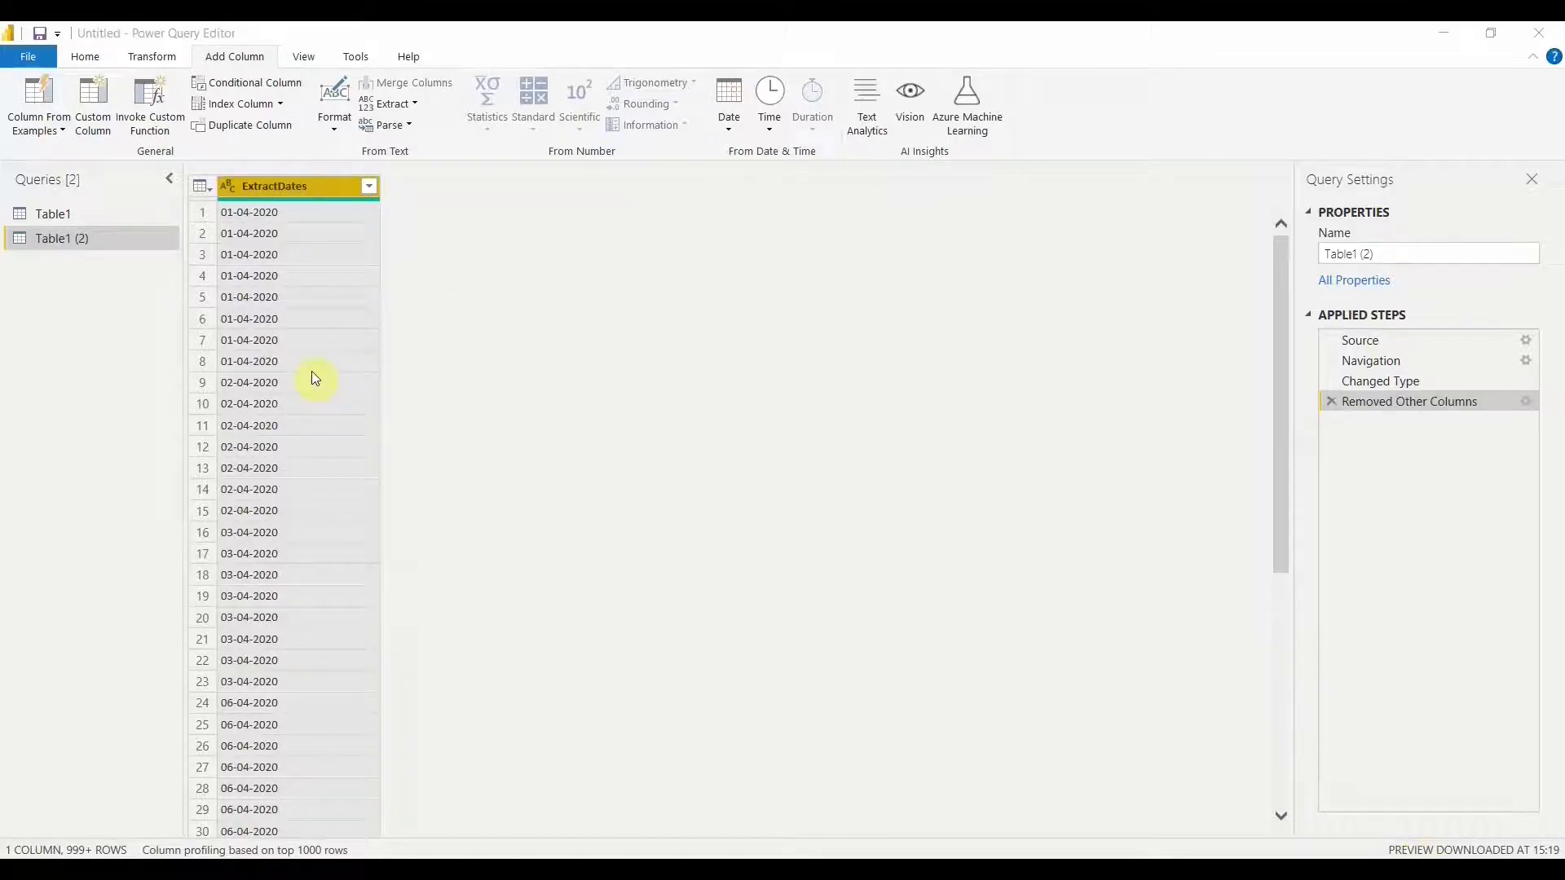
pyautogui.click(178, 60)
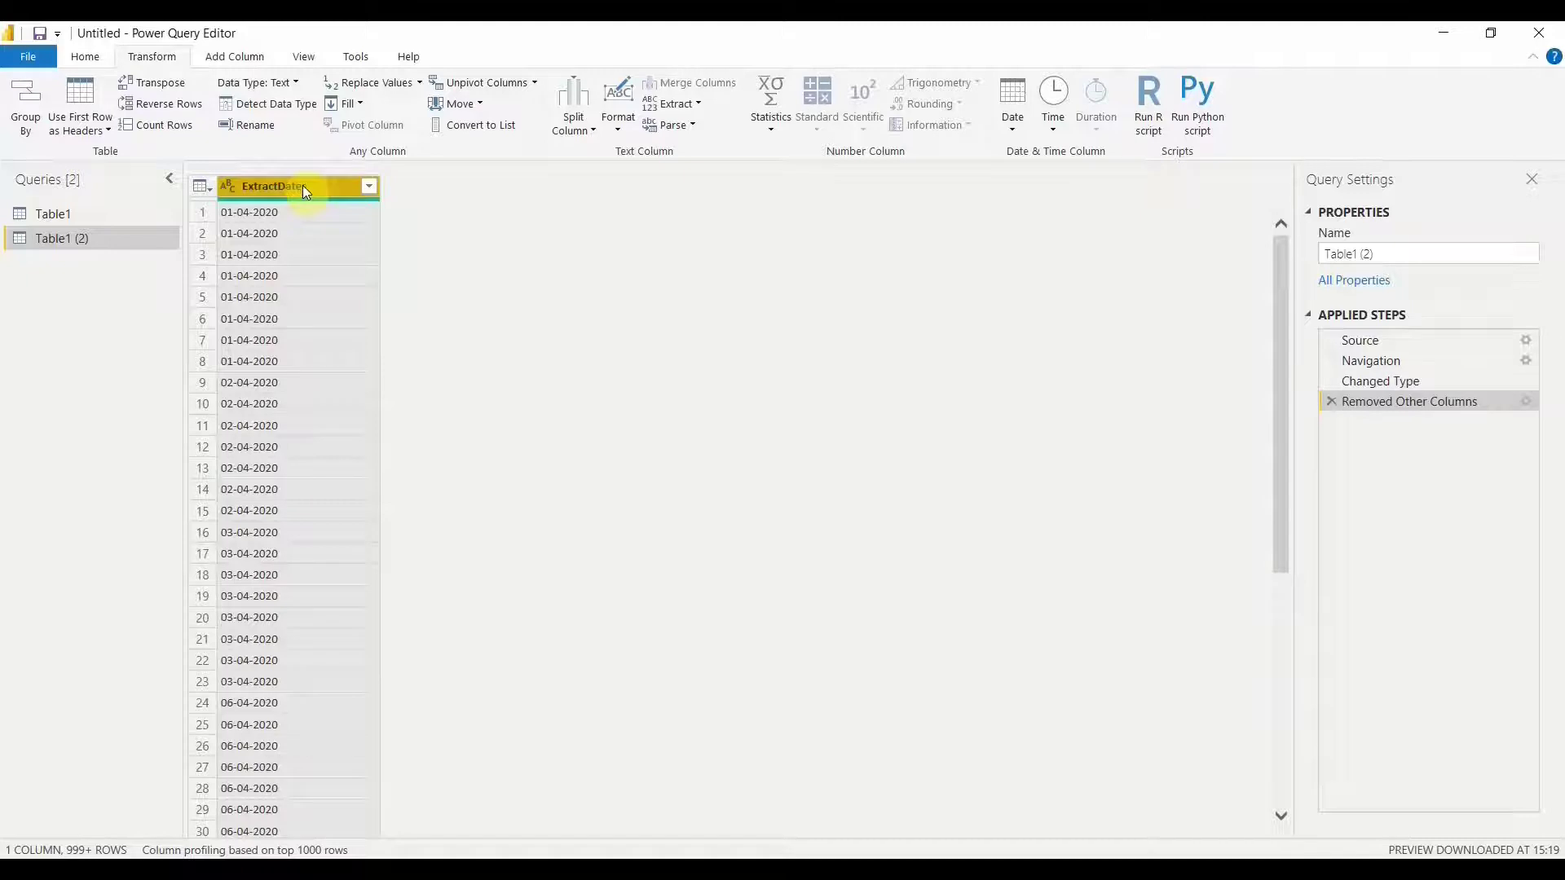
pyautogui.click(252, 54)
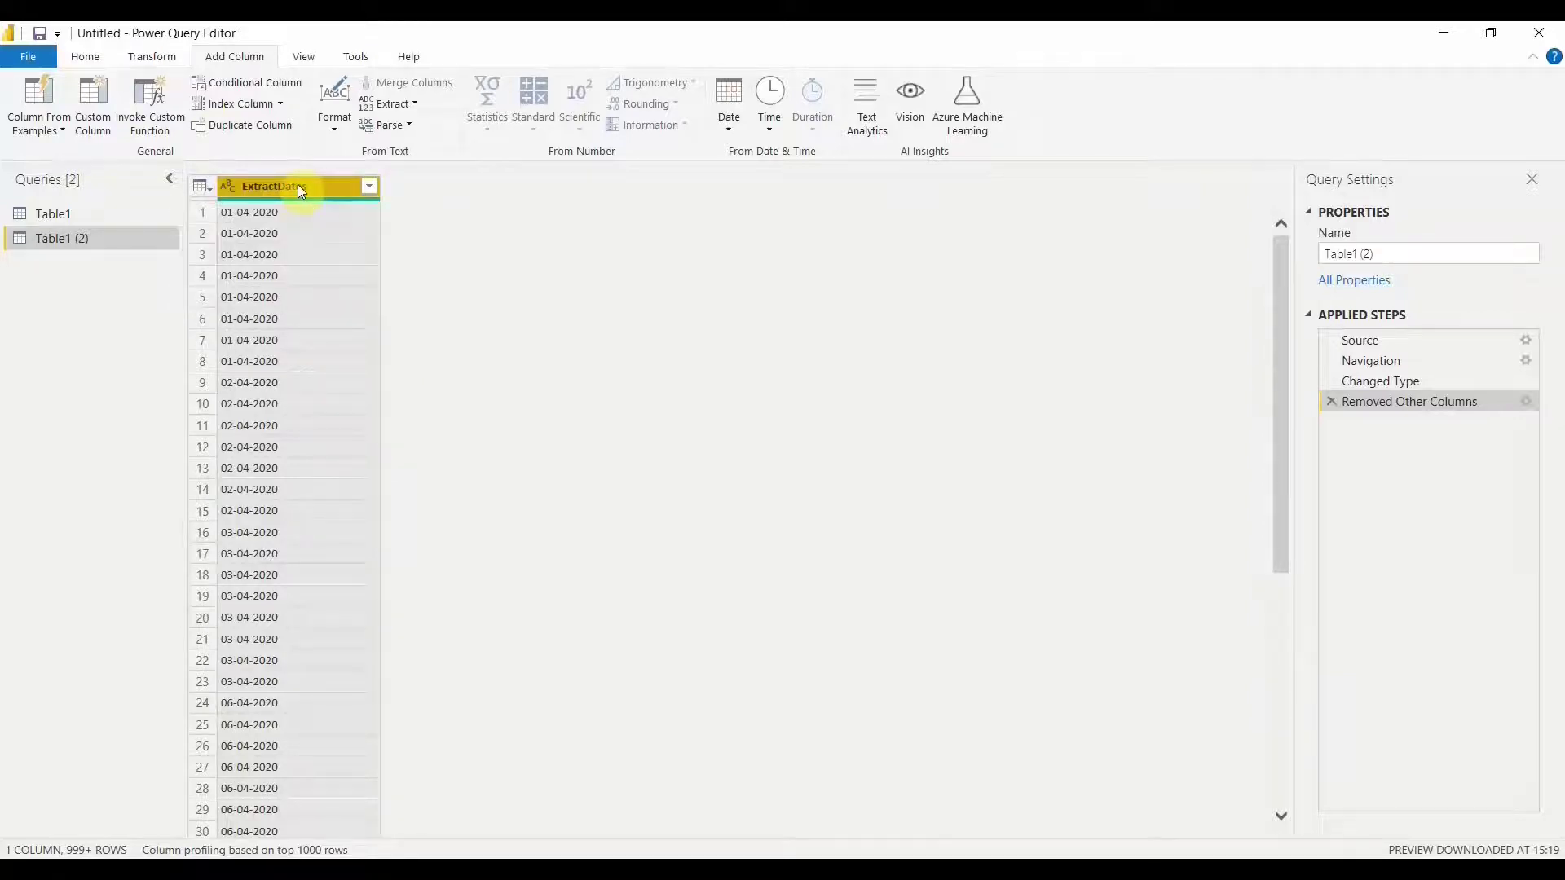
pyautogui.click(171, 58)
pyautogui.click(225, 64)
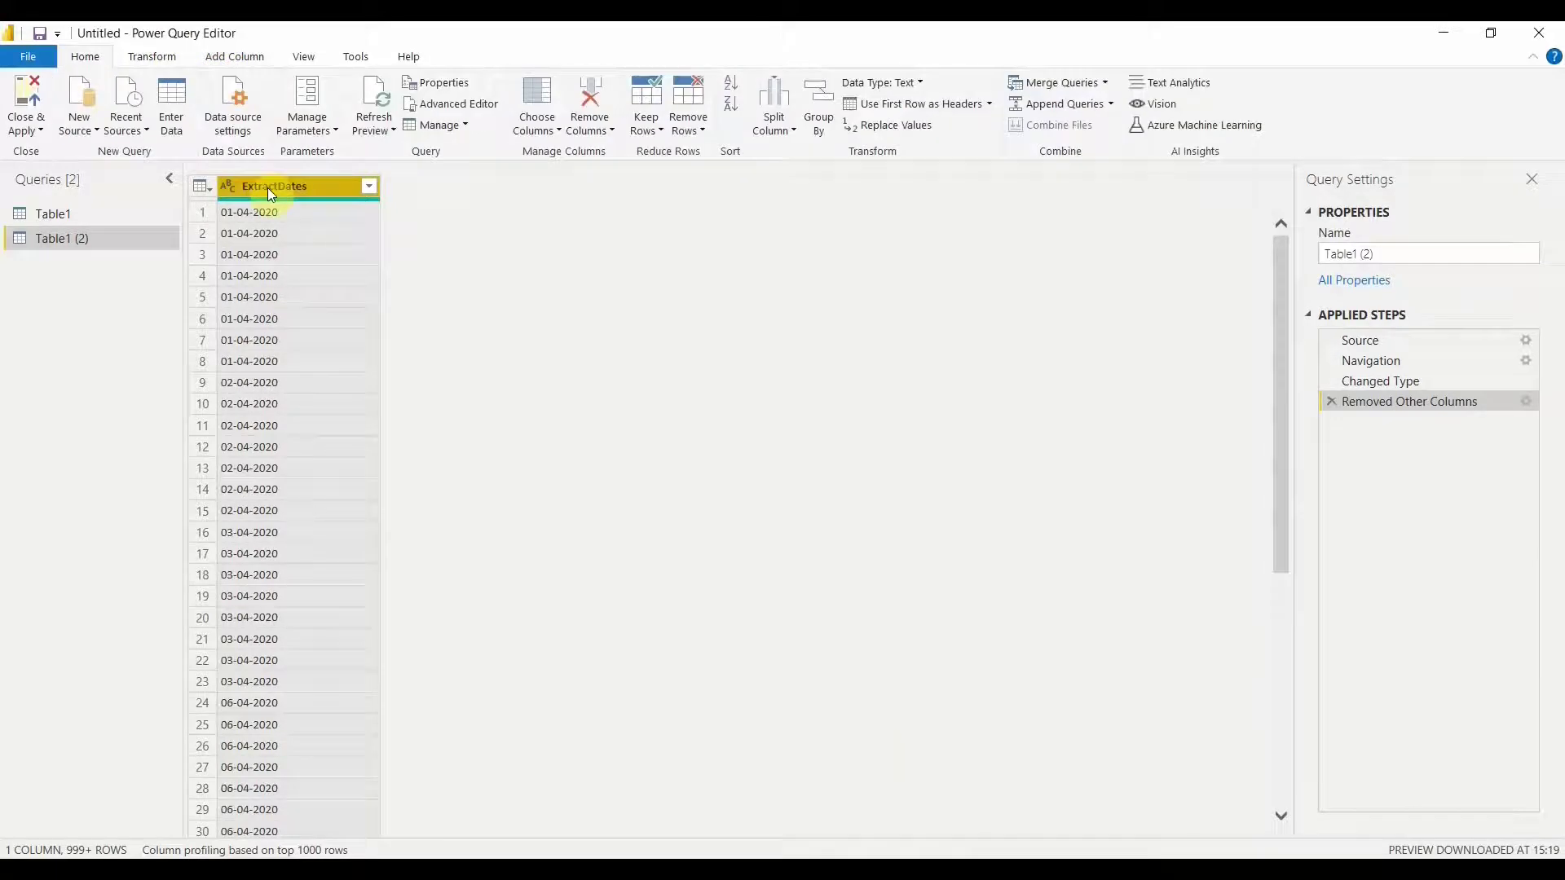
# - Add a new column with the dates parsed from the ExtractDates text column
pyautogui.click(241, 64)
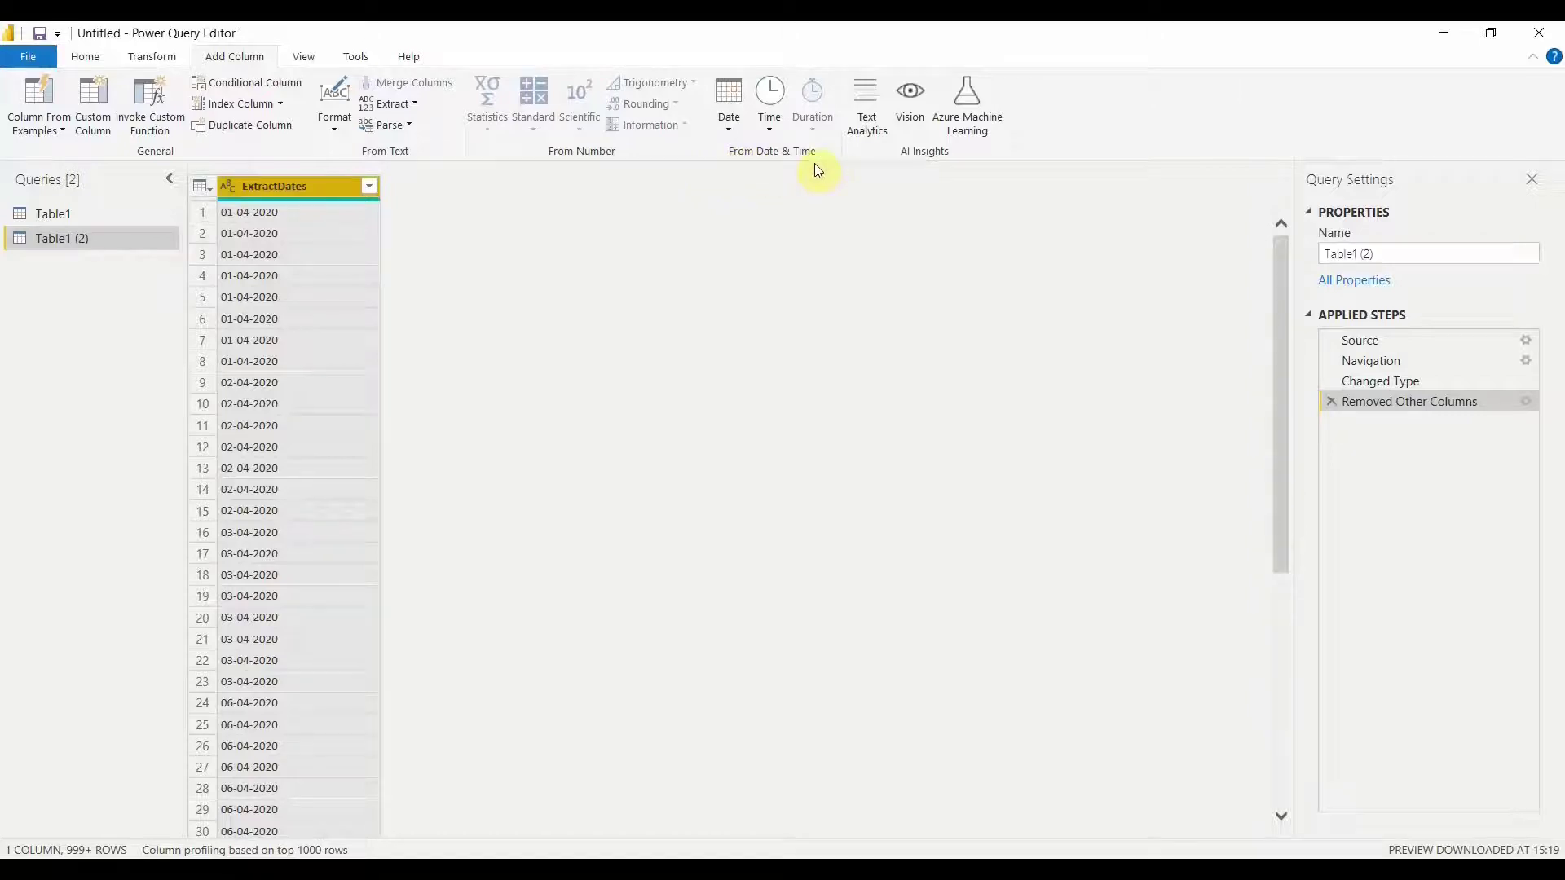
pyautogui.click(730, 135)
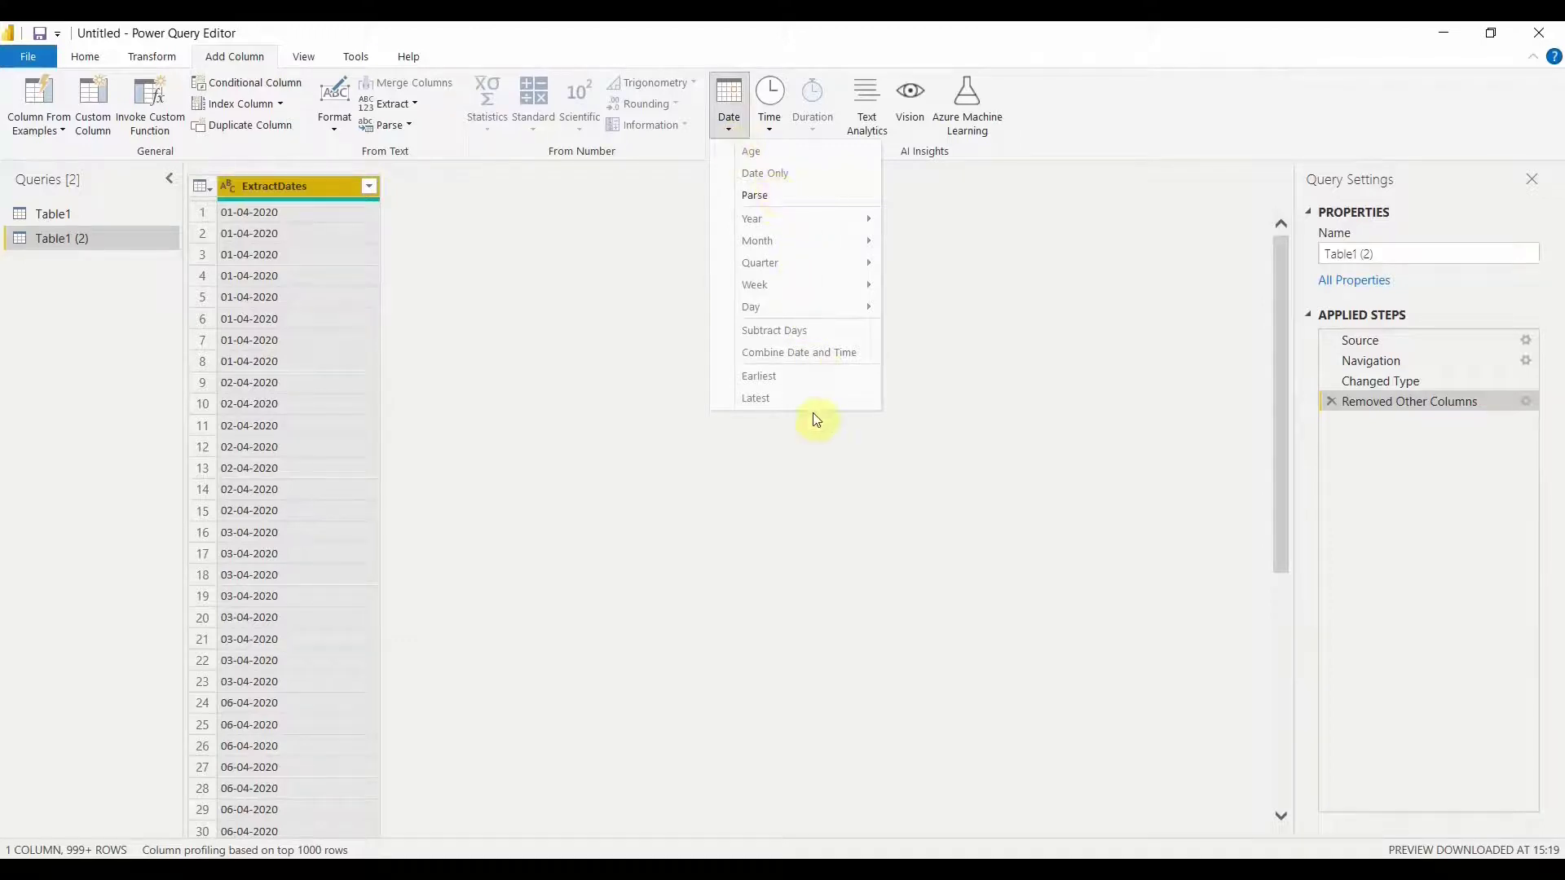
pyautogui.click(749, 197)
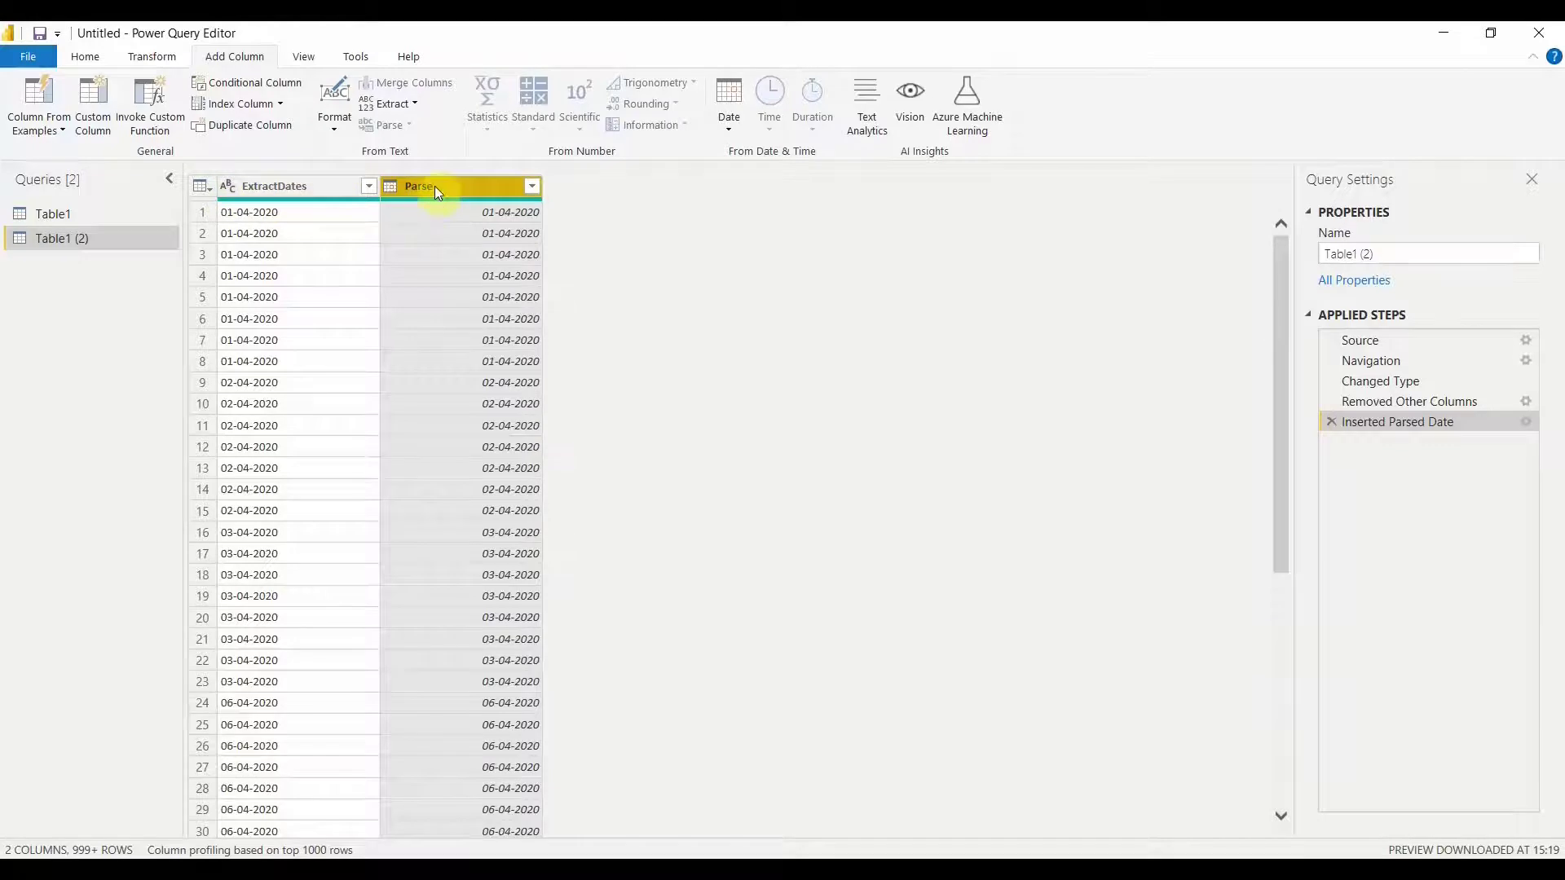
# - Remove the Parse column from the duplicated query
pyautogui.click(329, 192)
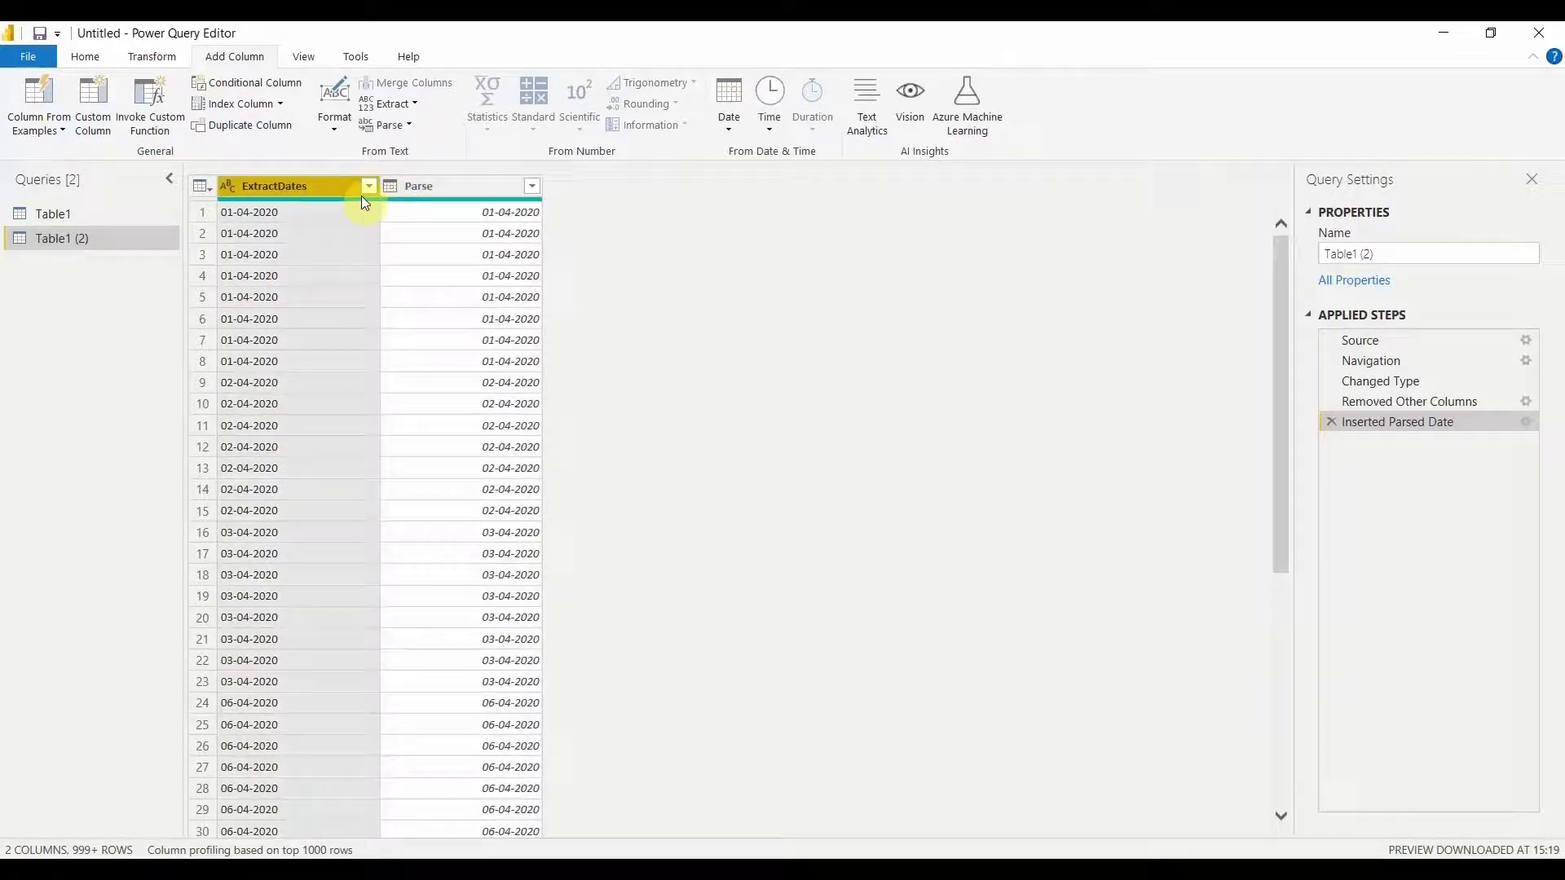
pyautogui.click(731, 130)
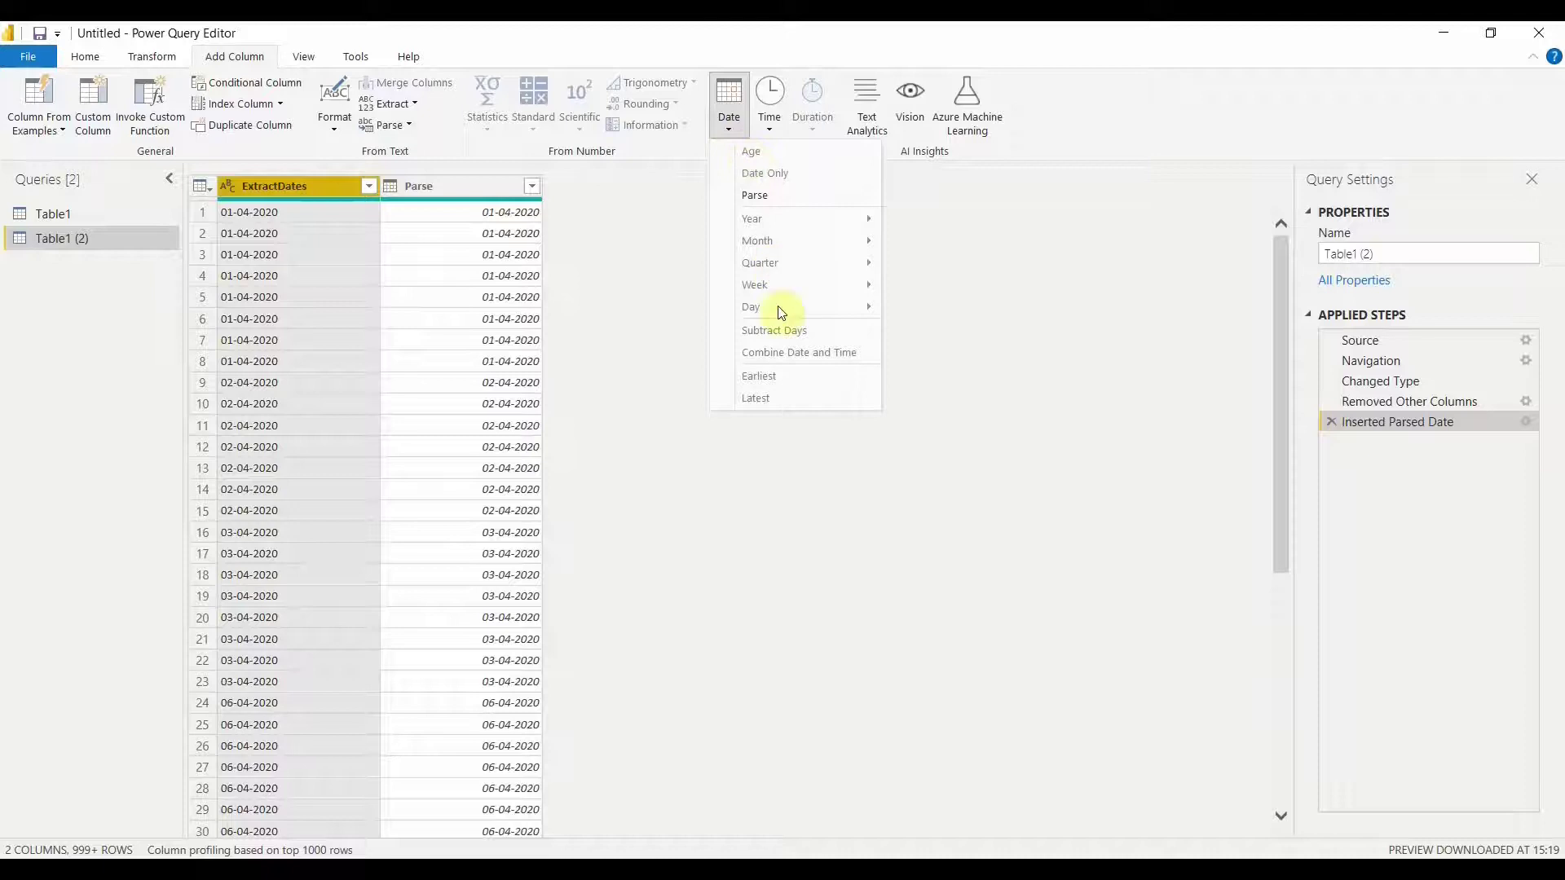
pyautogui.click(432, 197)
pyautogui.rightClick(438, 184)
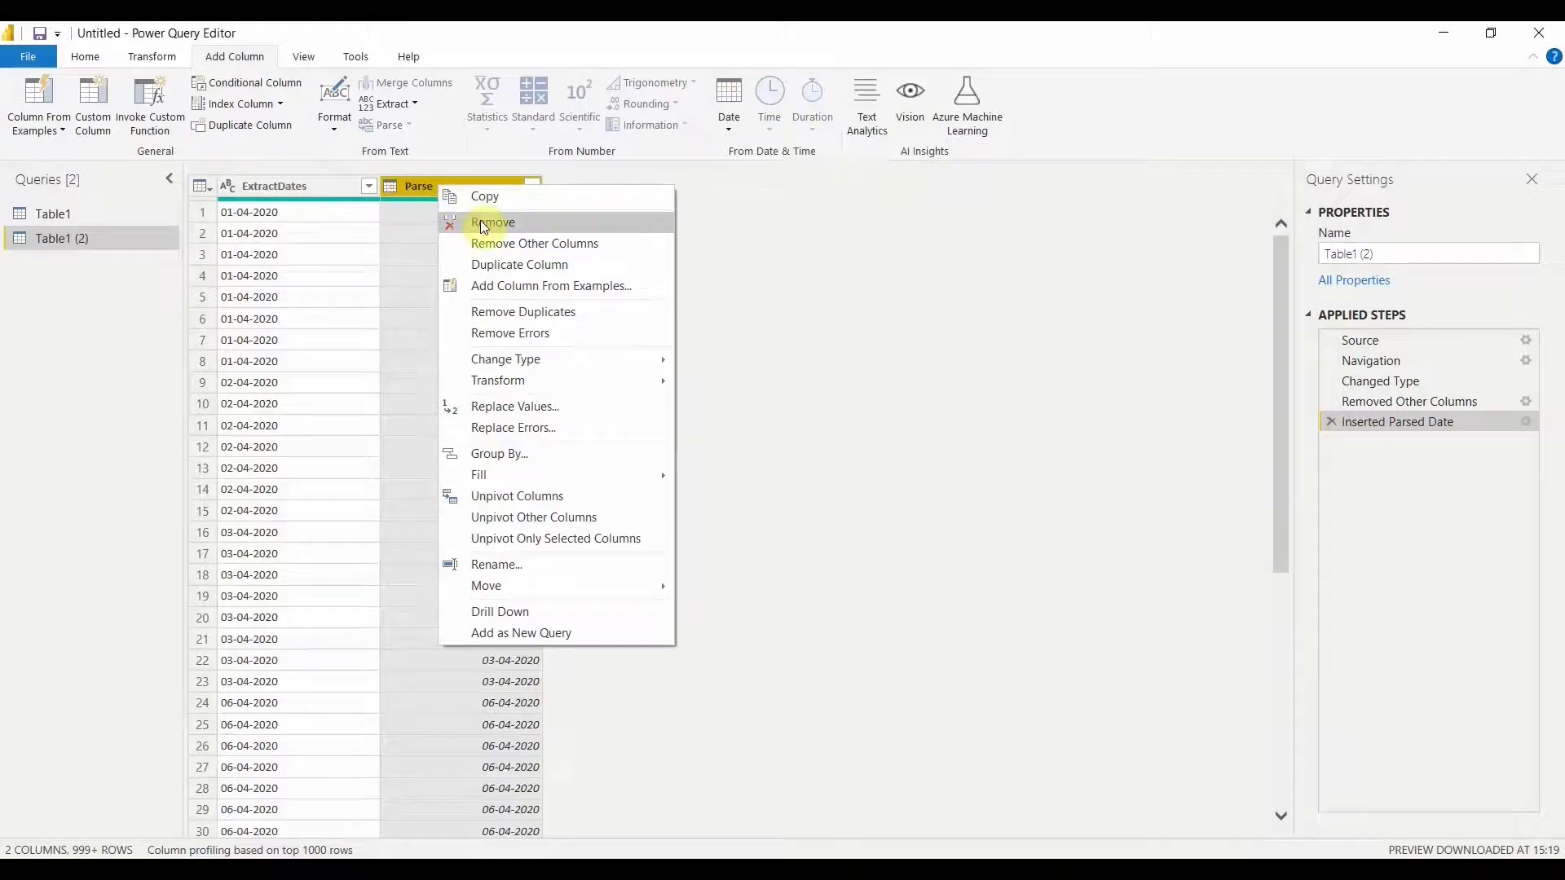
pyautogui.click(485, 223)
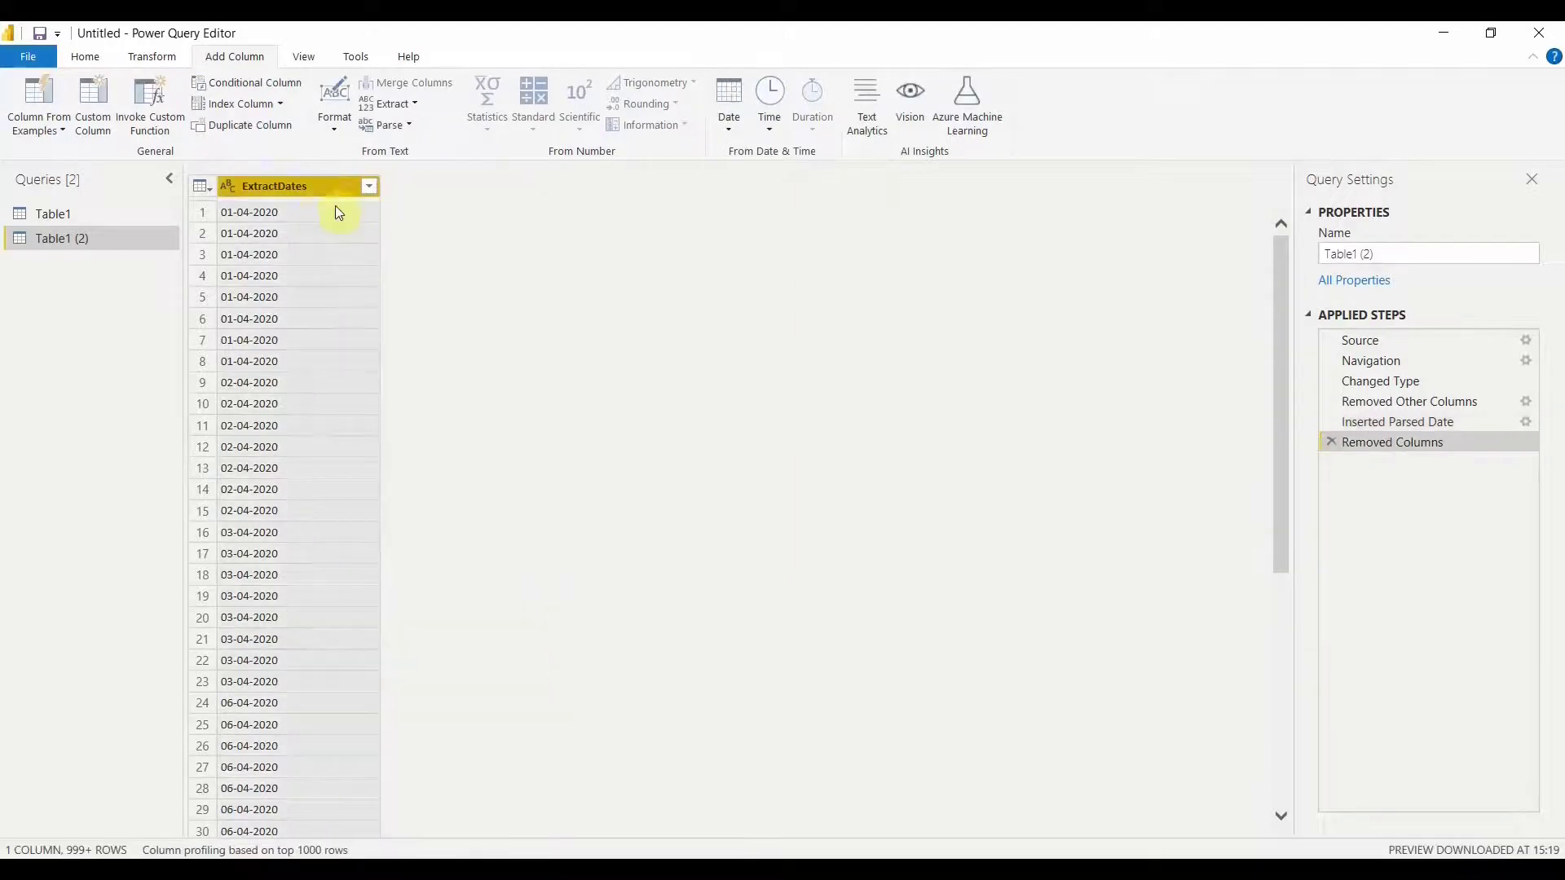
# - Change the data type of the ExtractDates column to Date
pyautogui.rightClick(297, 189)
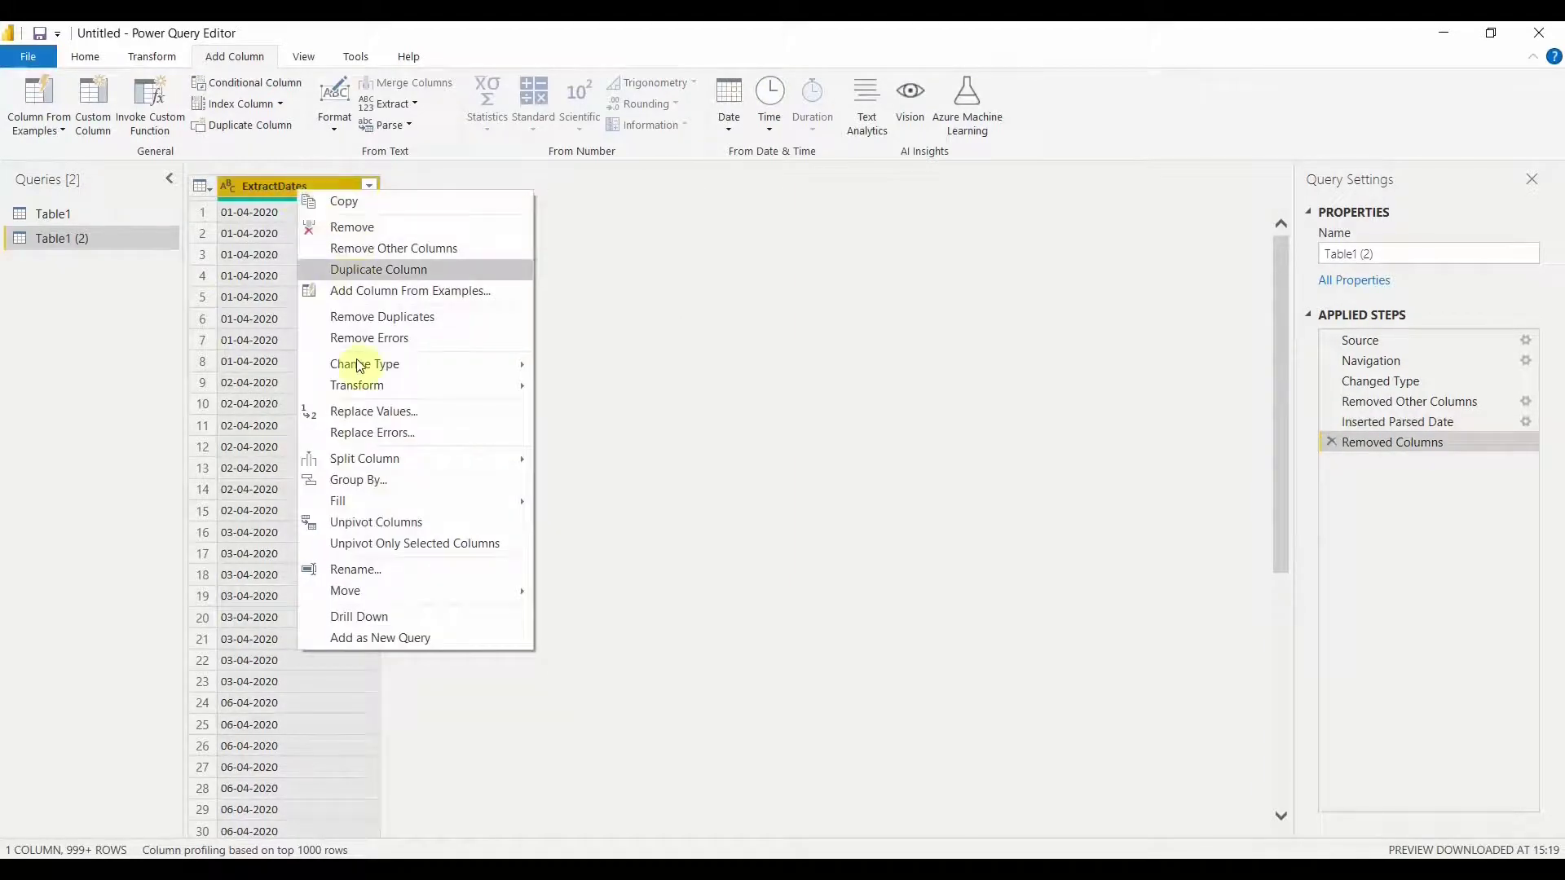
pyautogui.moveTo(380, 364)
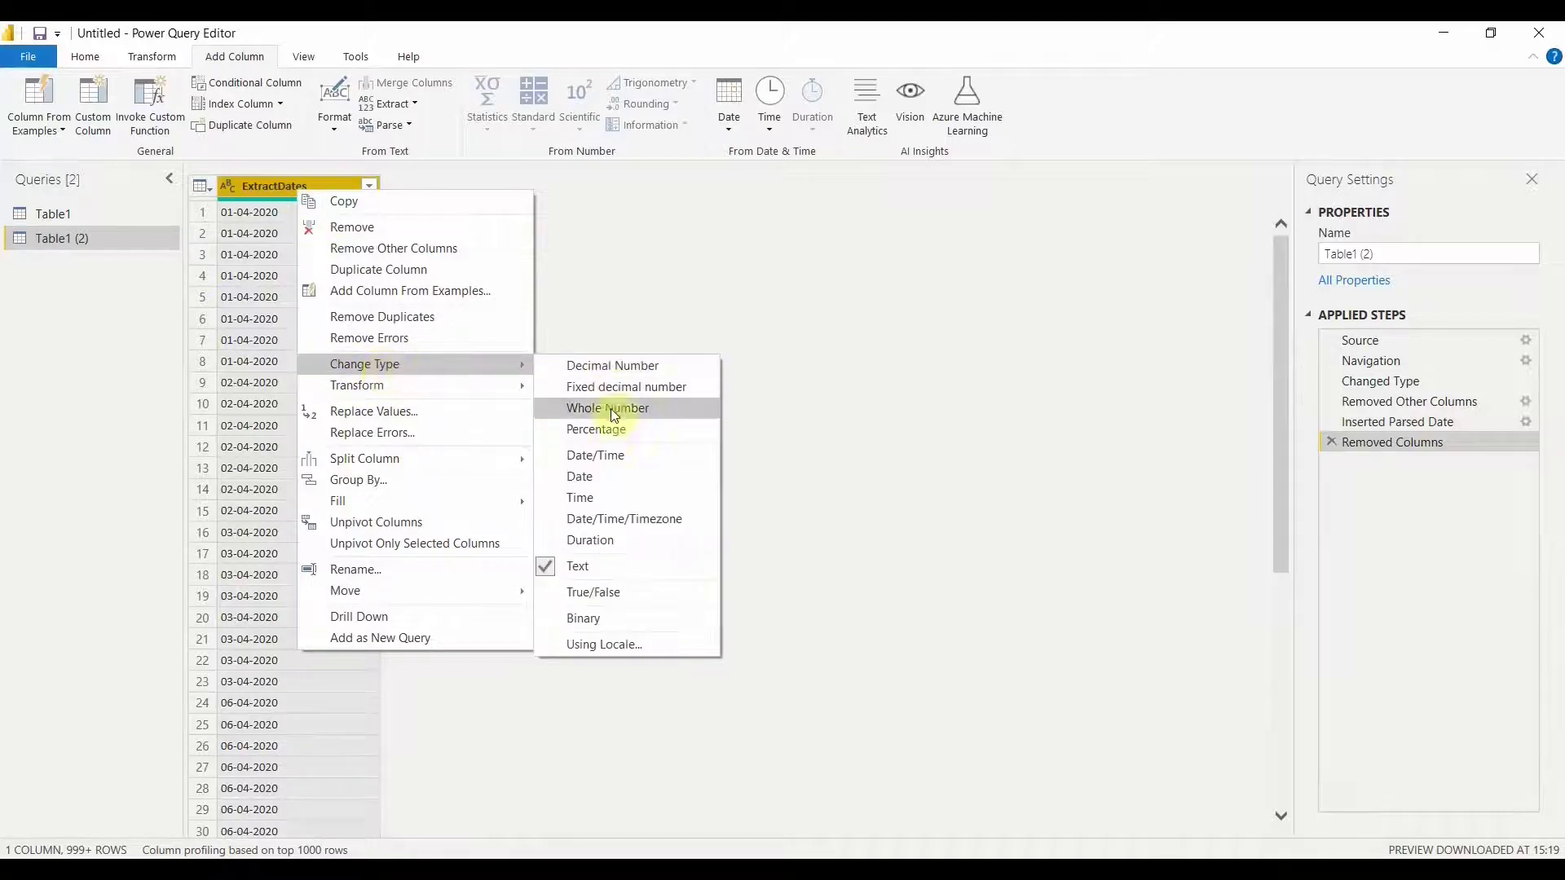
pyautogui.click(604, 476)
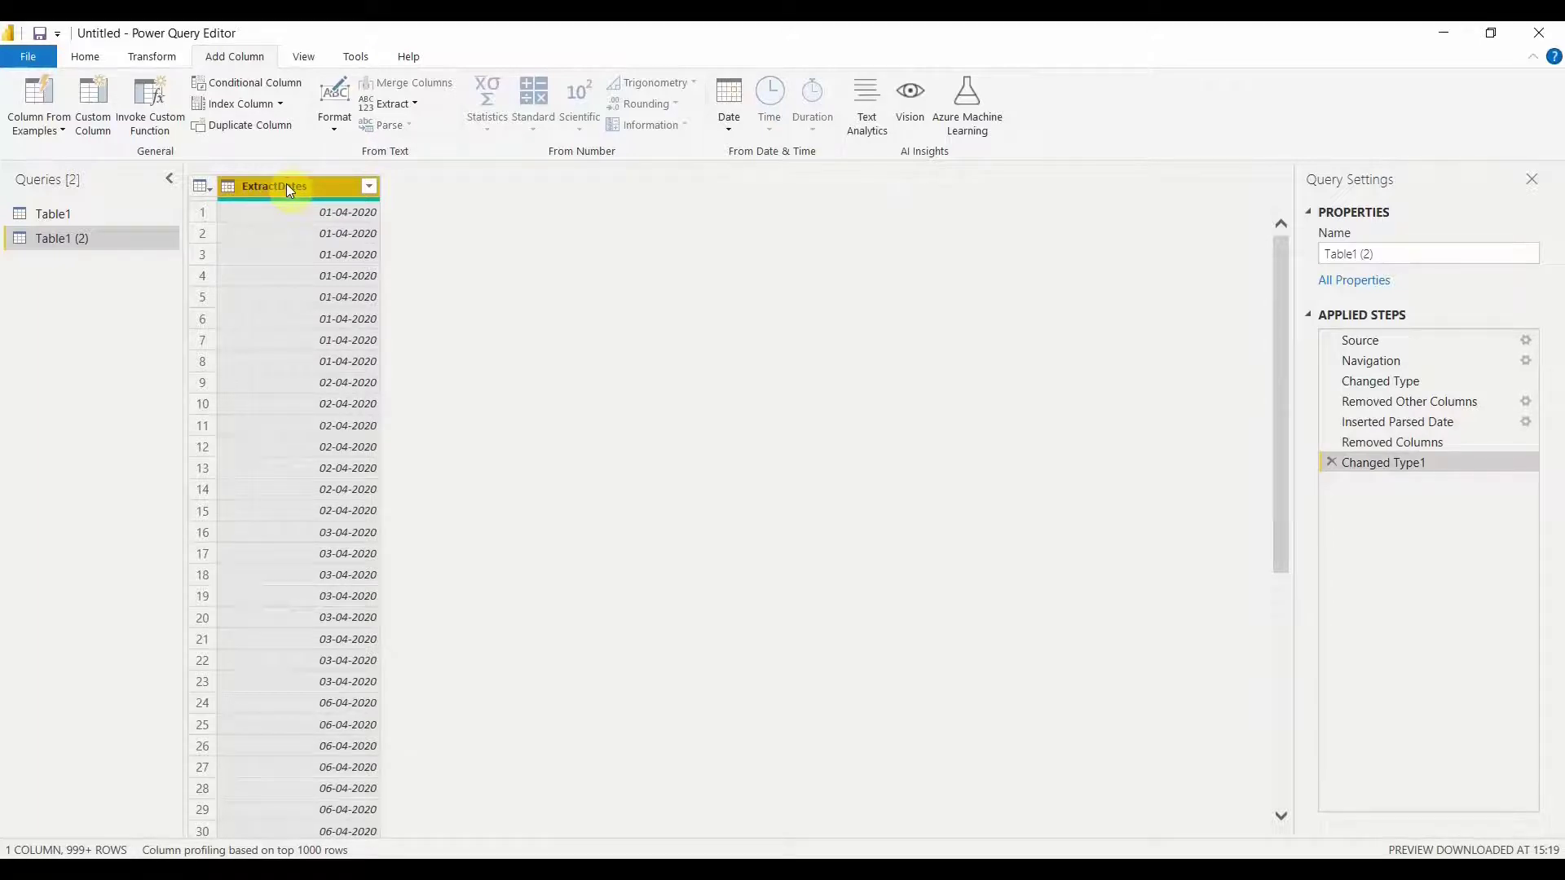
# - Add a Year column extracted from the ExtractDates column
pyautogui.click(727, 133)
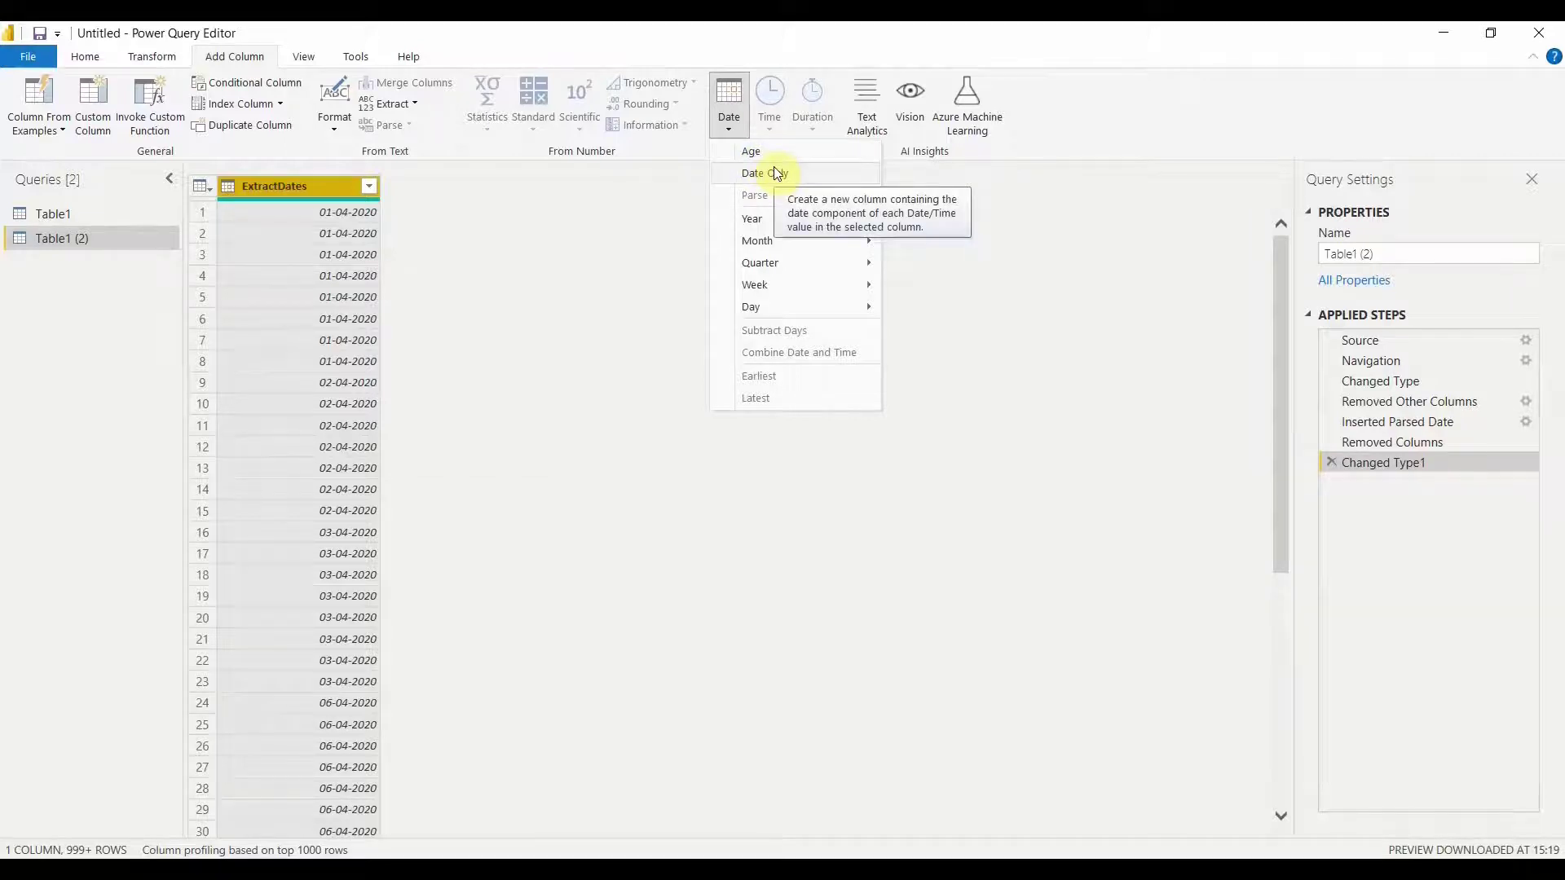
pyautogui.moveTo(760, 217)
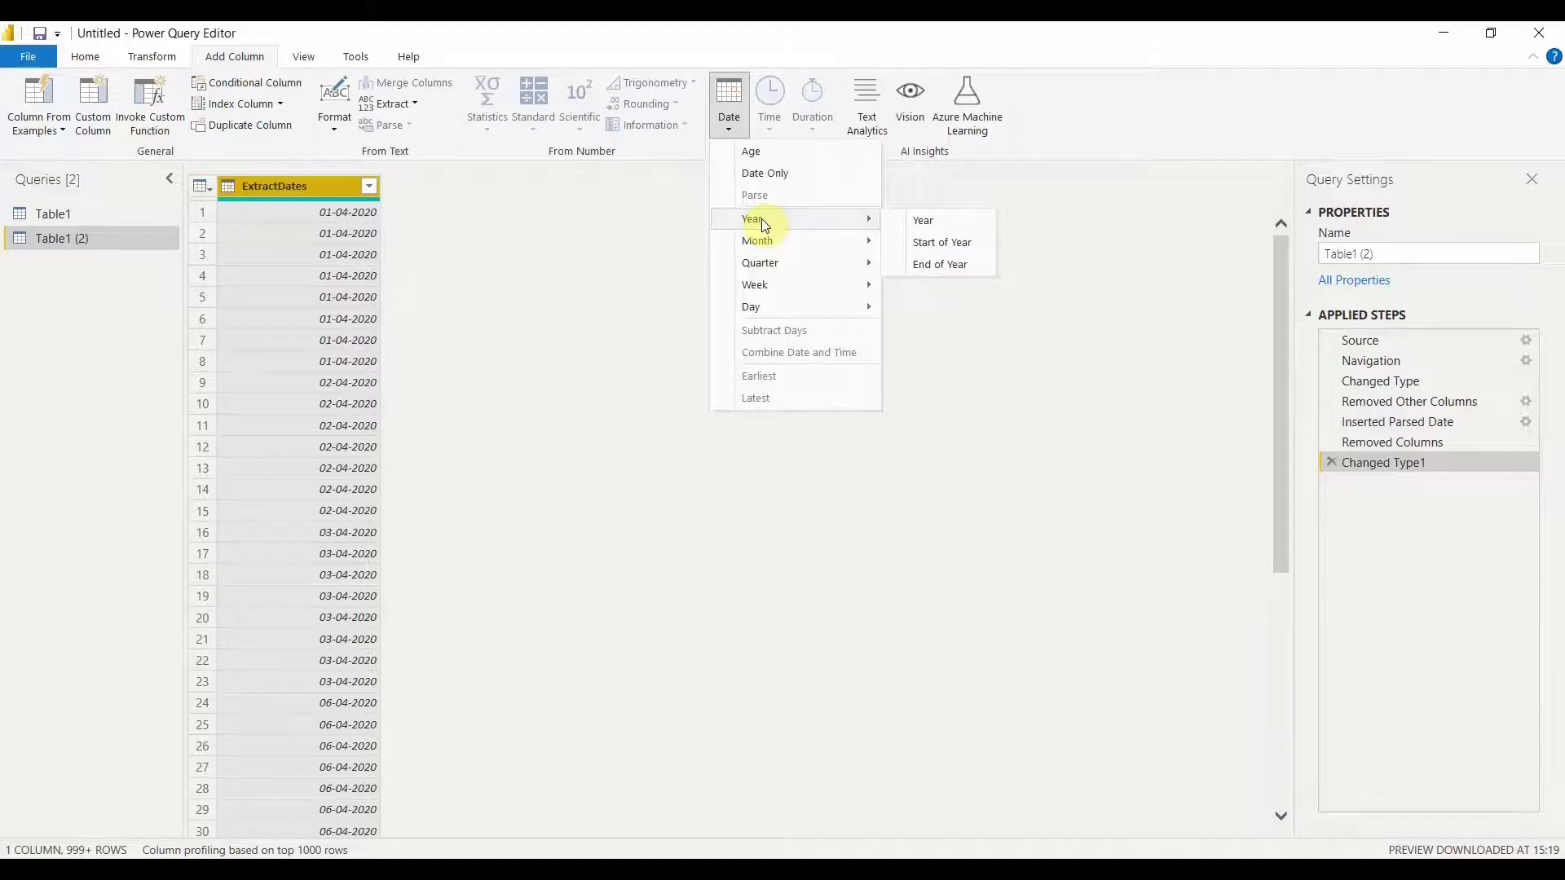
pyautogui.moveTo(783, 308)
pyautogui.click(941, 228)
pyautogui.click(925, 220)
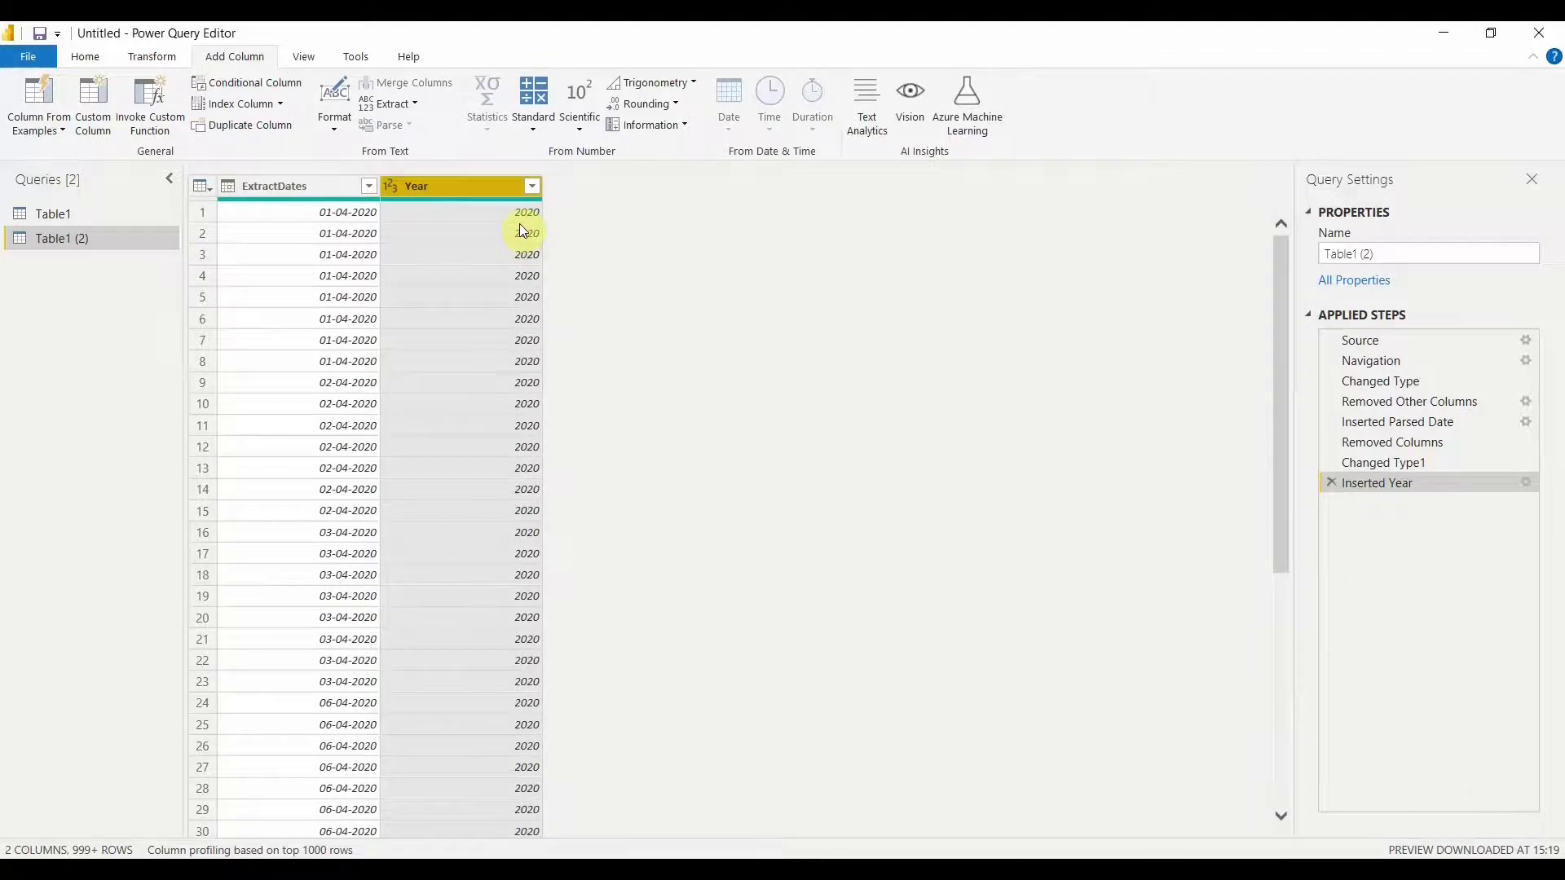
pyautogui.click(287, 190)
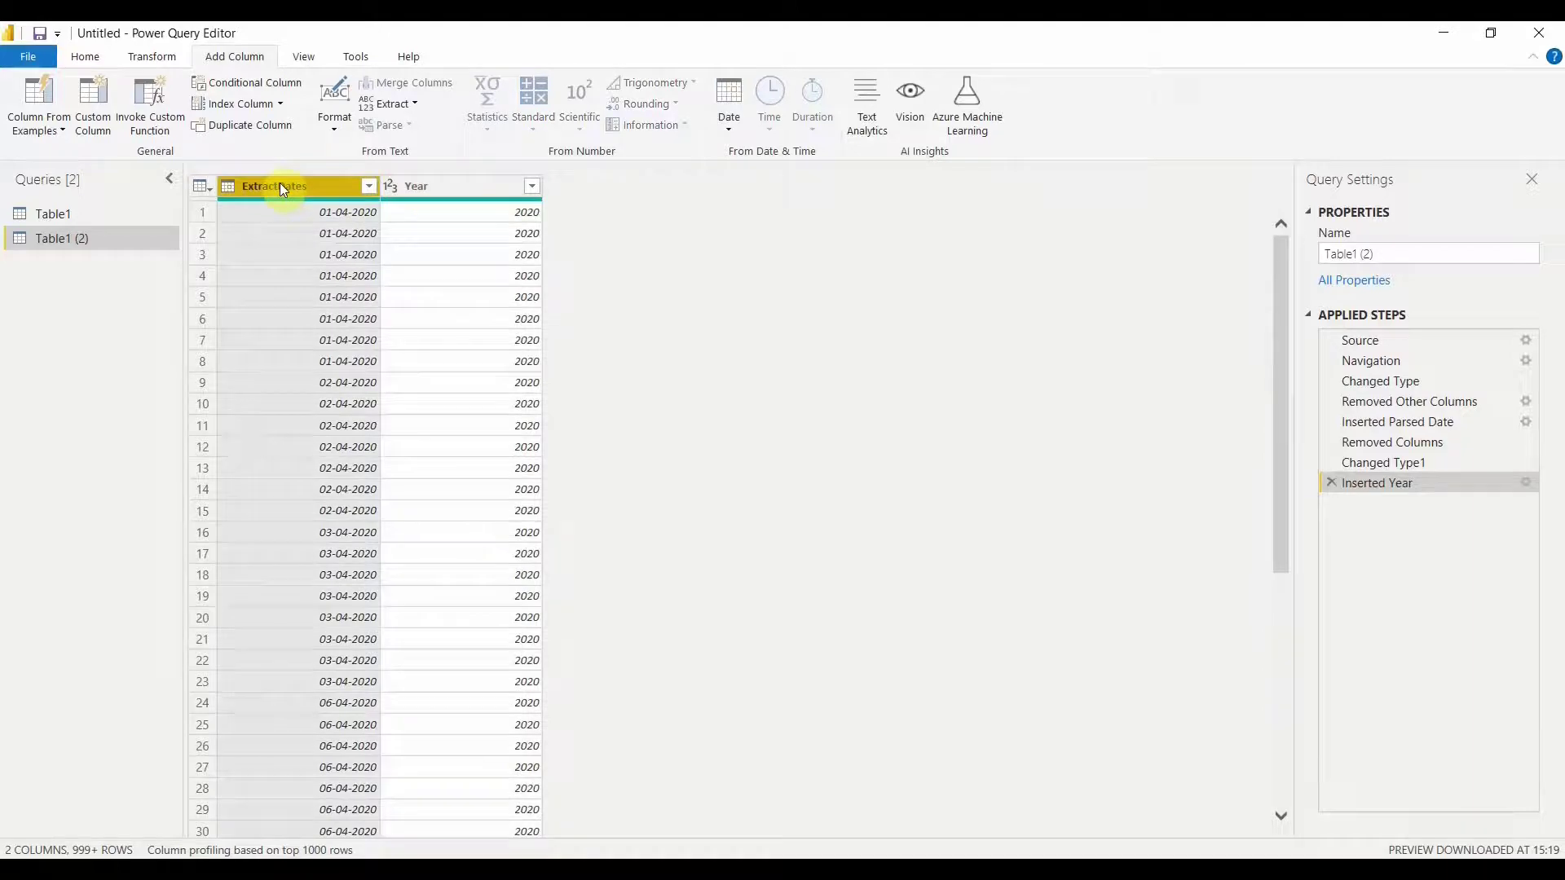
pyautogui.click(432, 184)
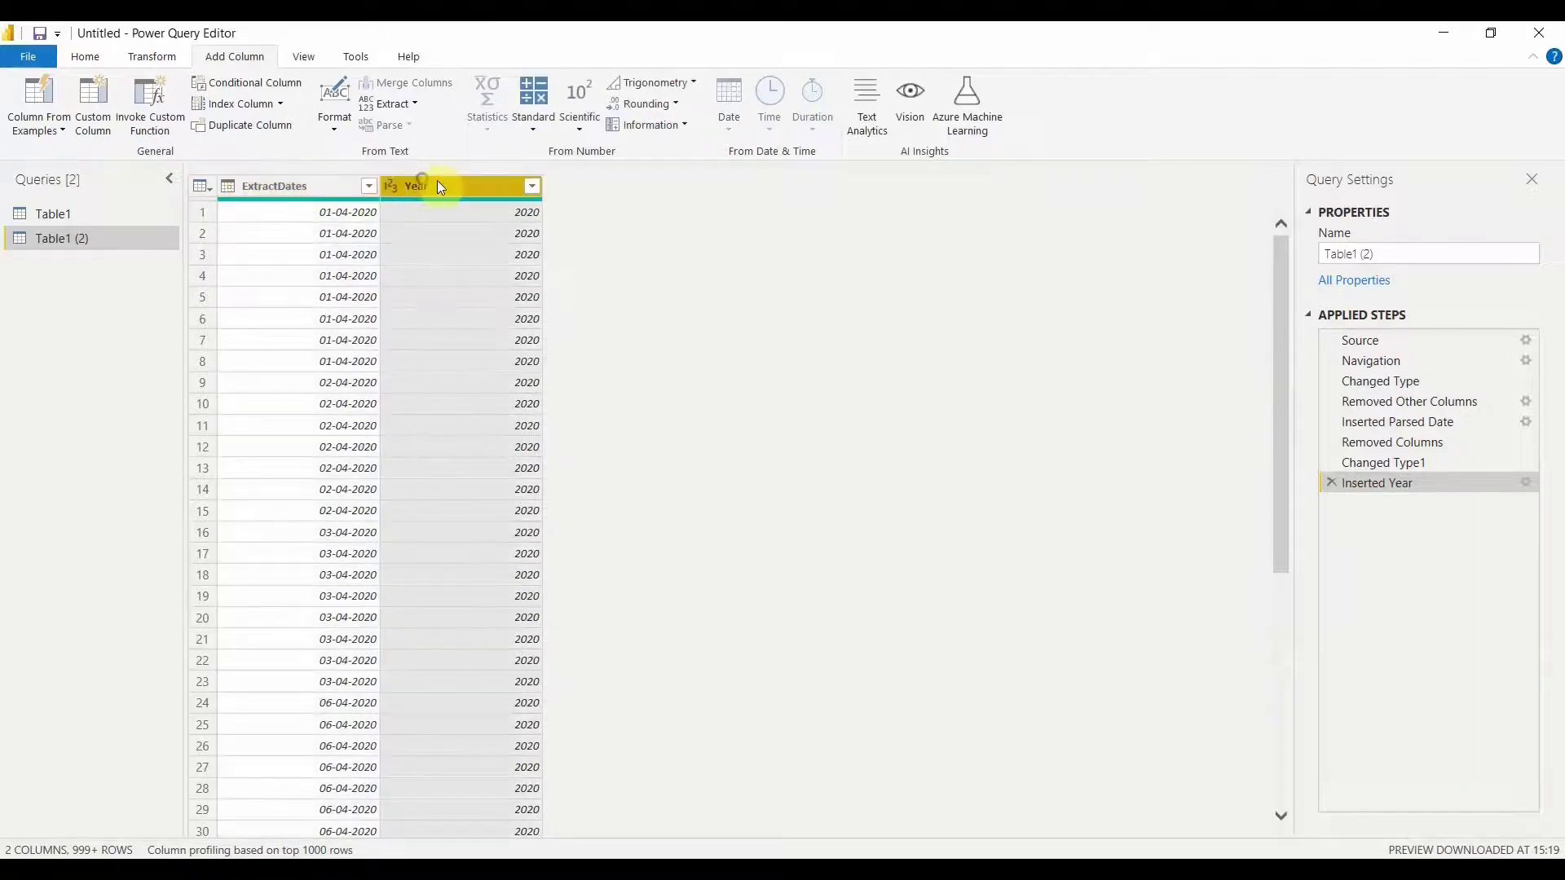
pyautogui.click(532, 187)
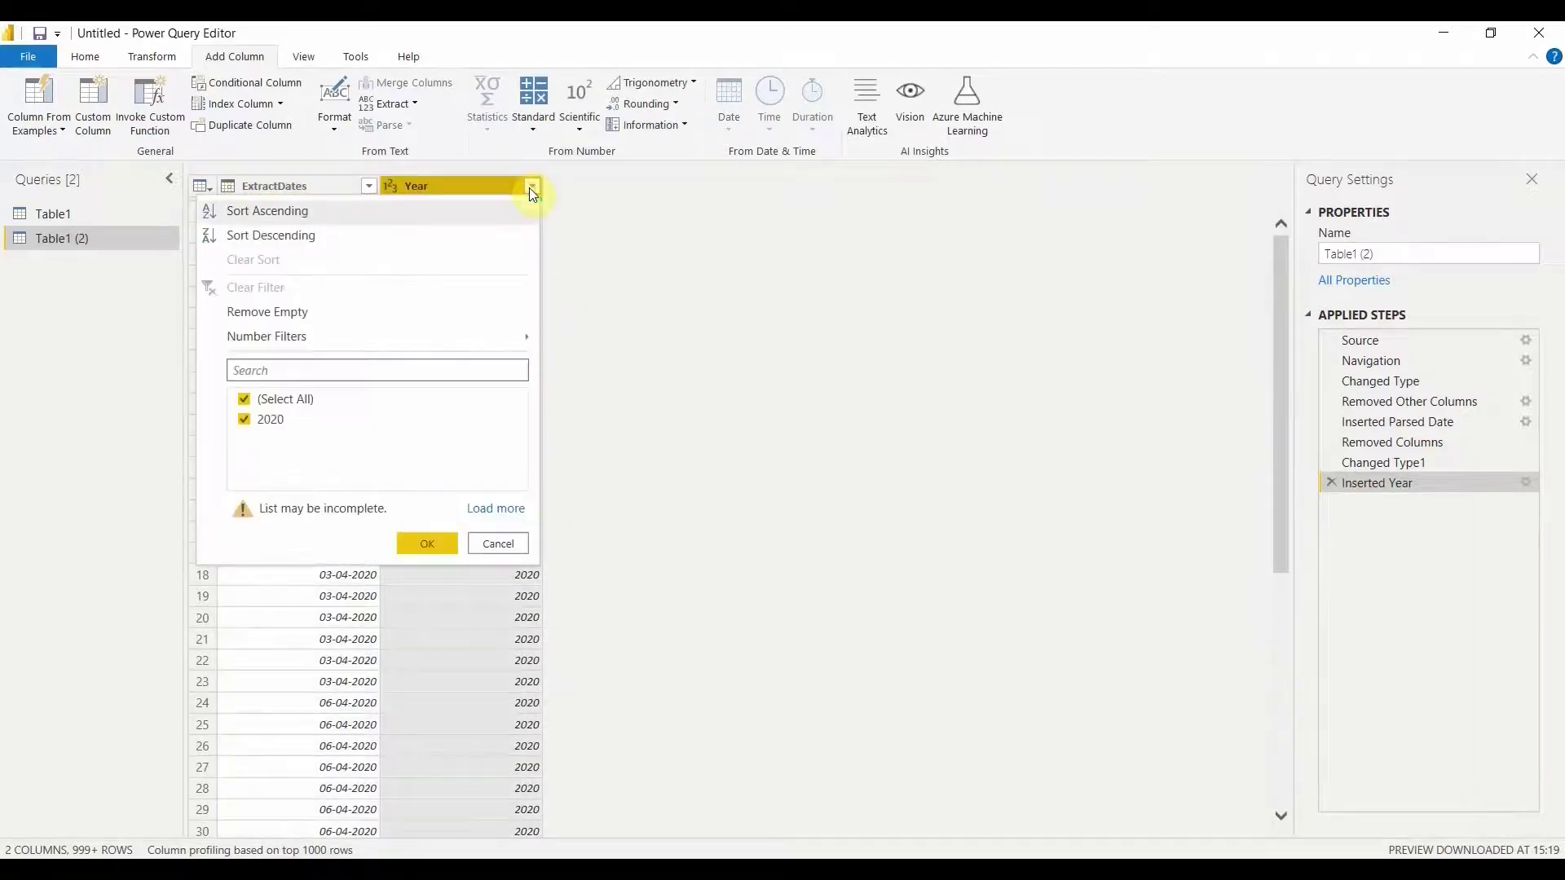
pyautogui.click(566, 370)
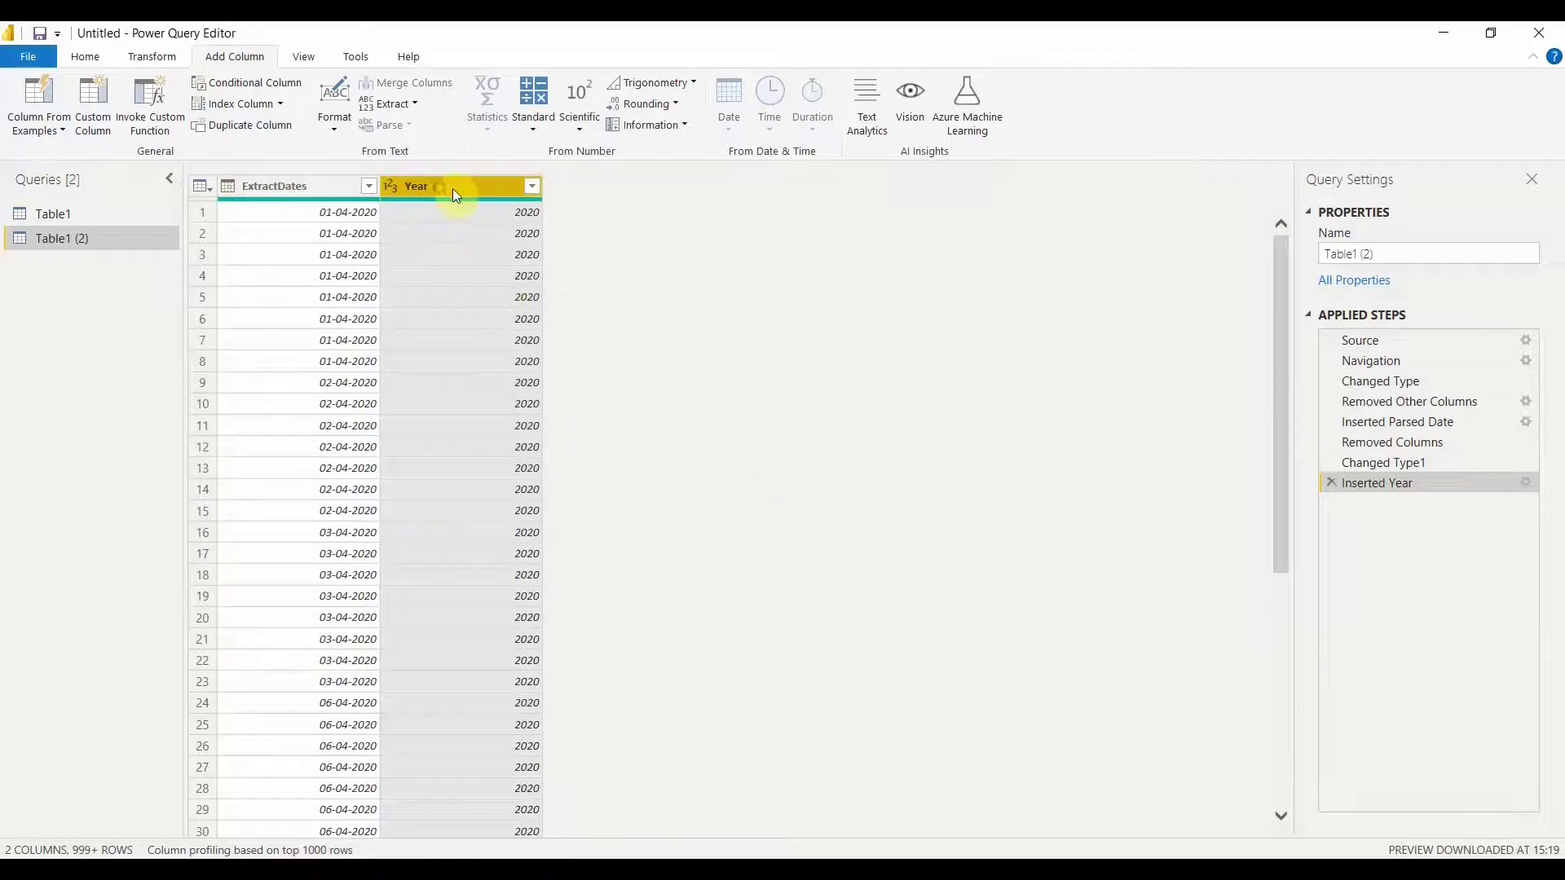
pyautogui.click(291, 188)
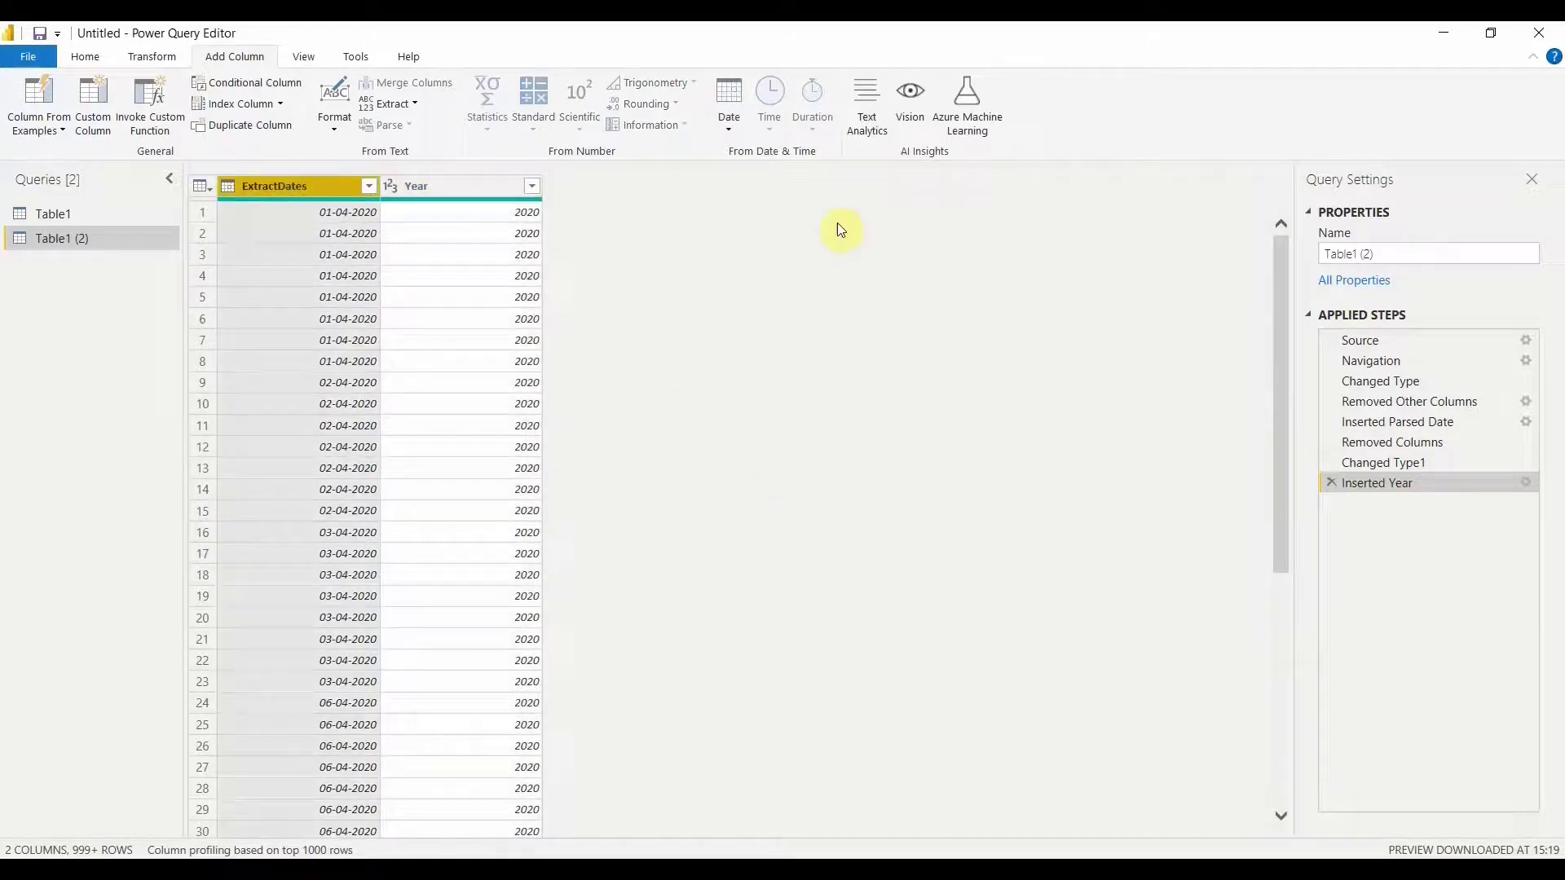
# - Add Start of Year and End of Year columns derived from the ExtractDates column
pyautogui.click(723, 126)
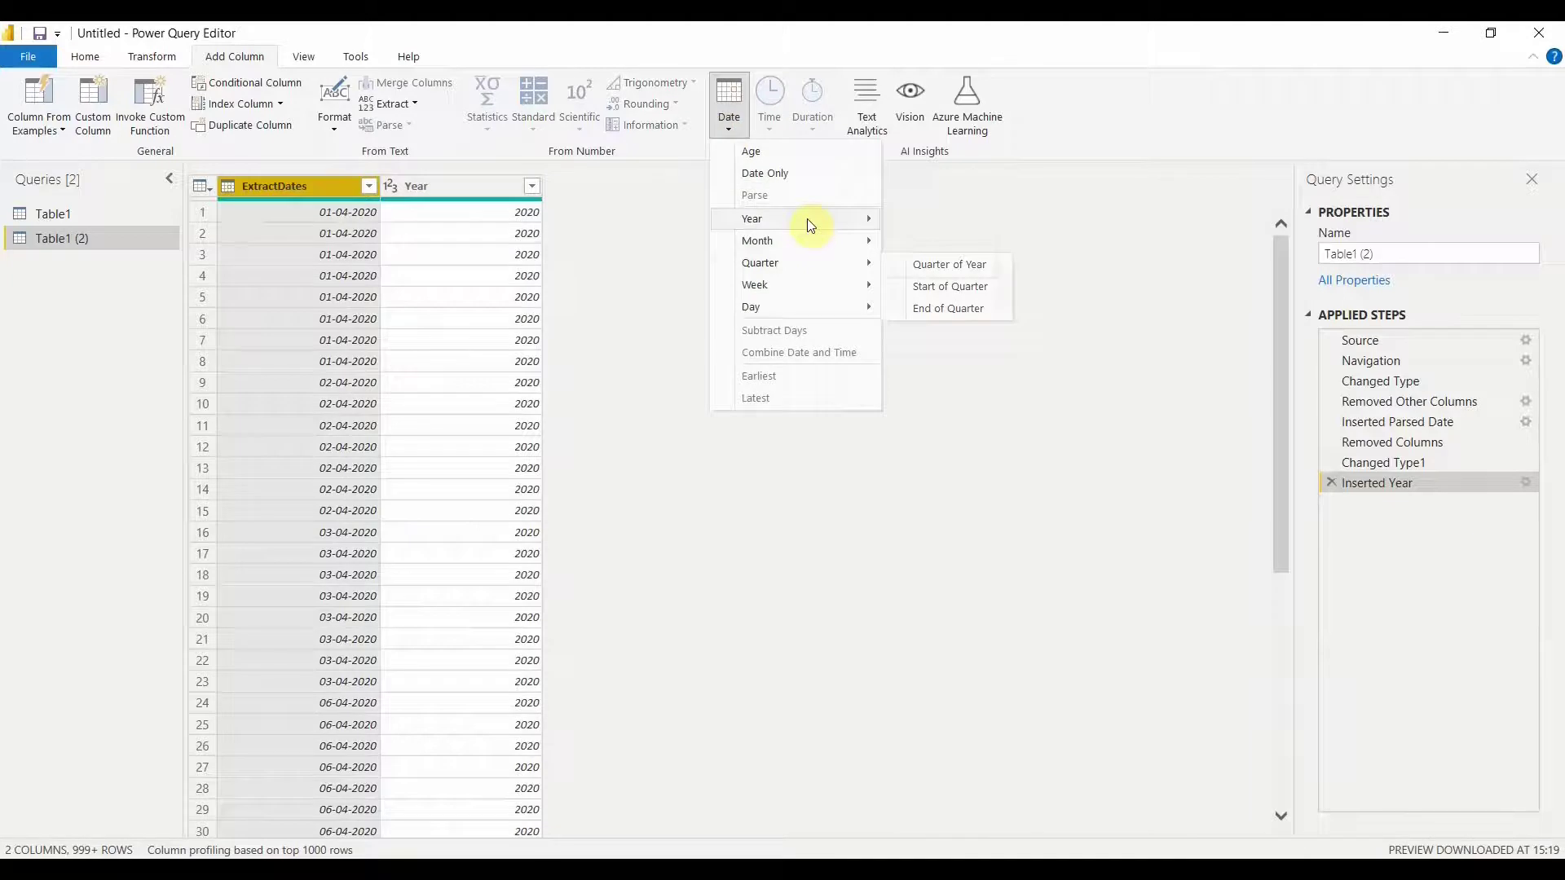
pyautogui.moveTo(810, 221)
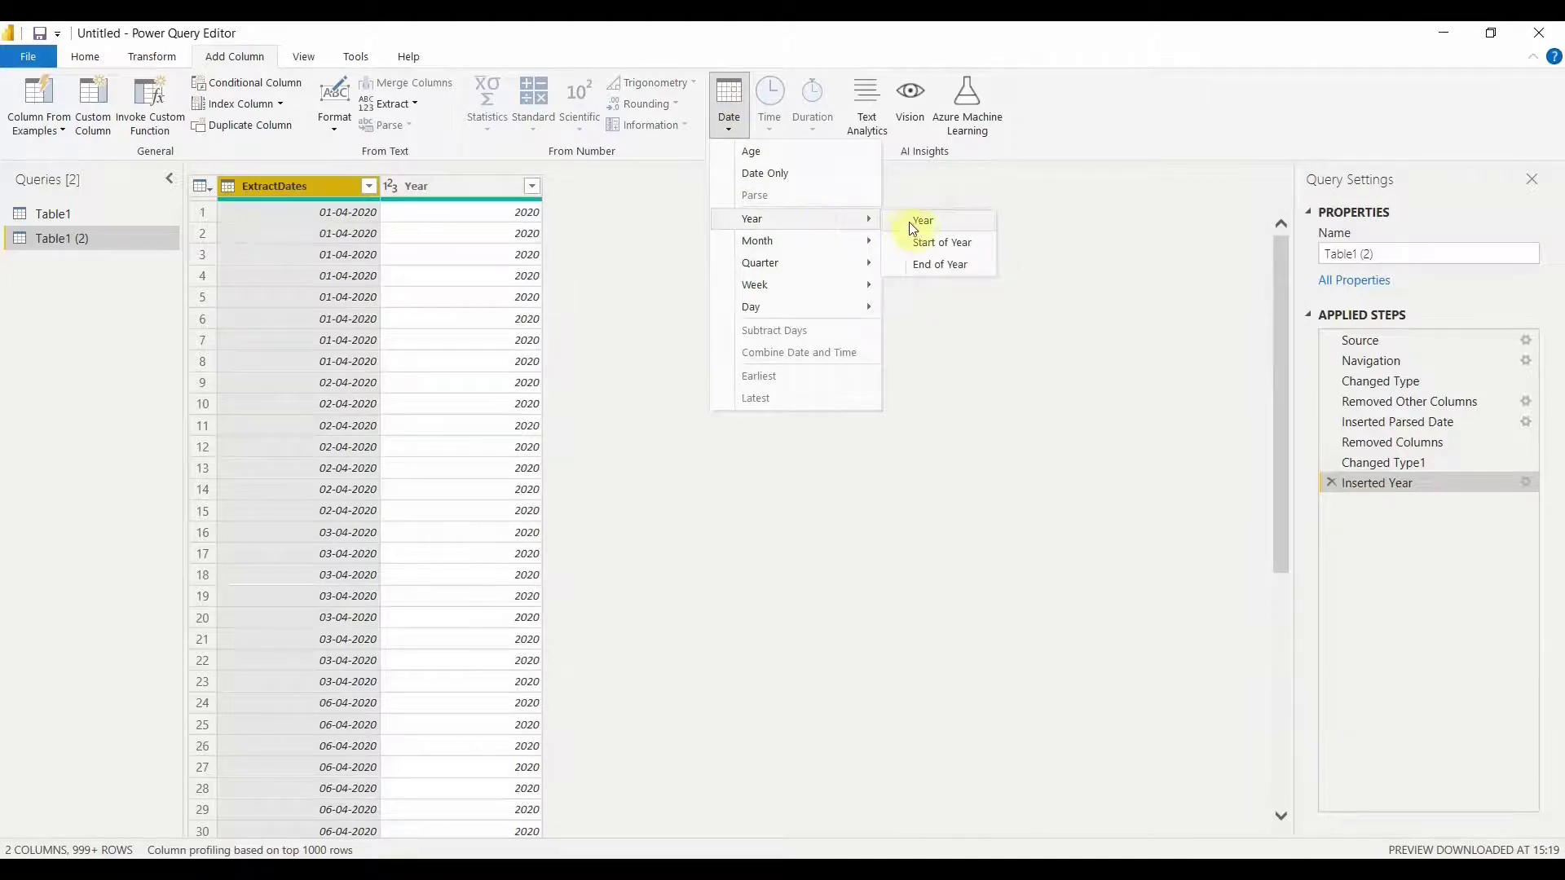
pyautogui.click(950, 251)
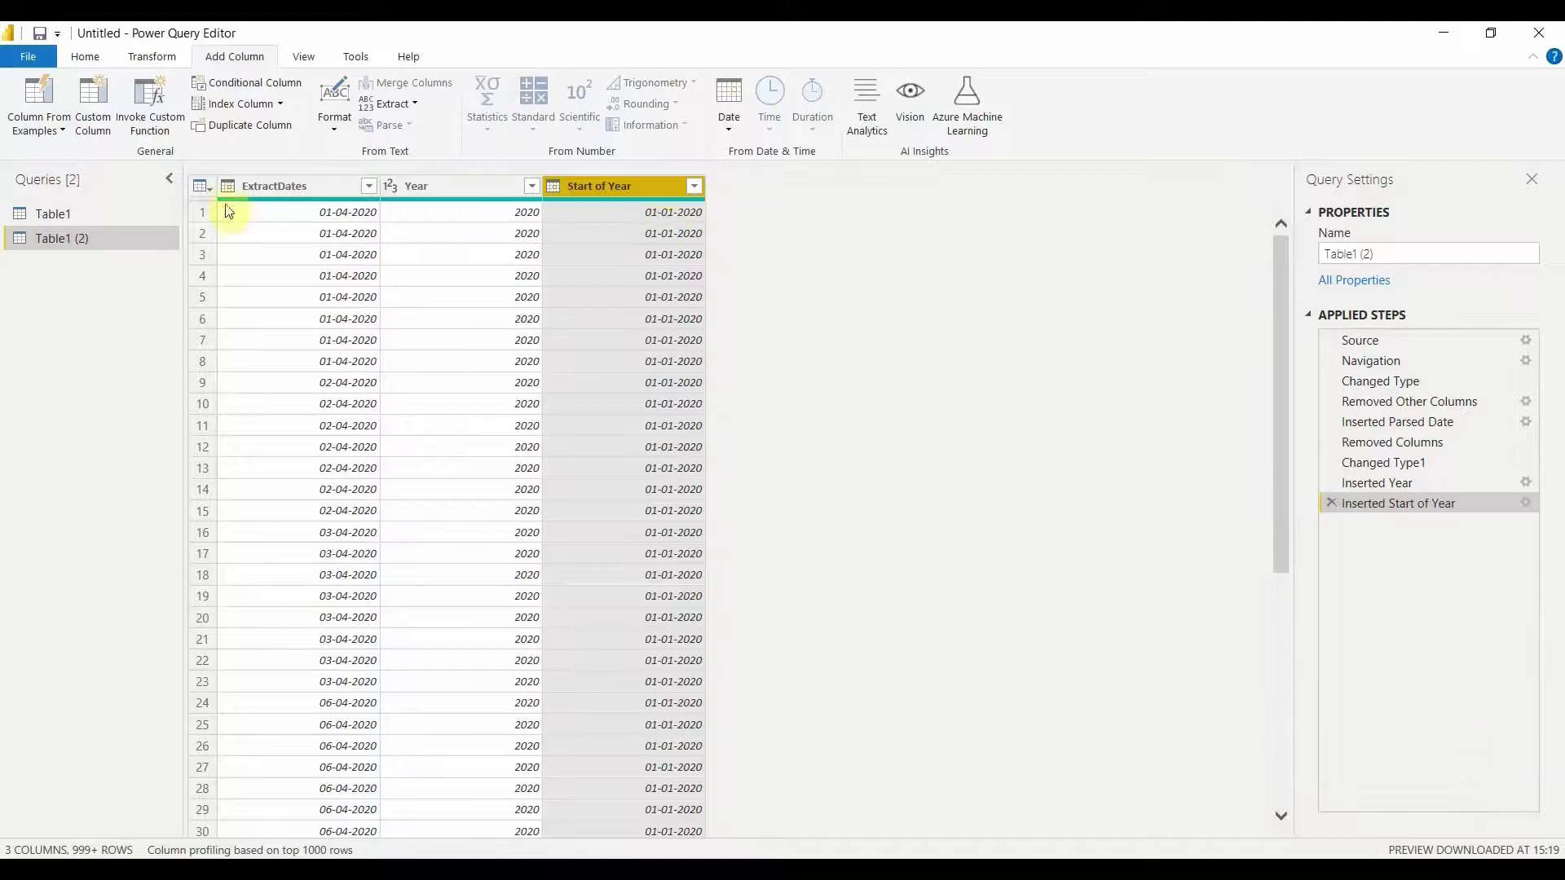
pyautogui.click(285, 189)
pyautogui.click(740, 124)
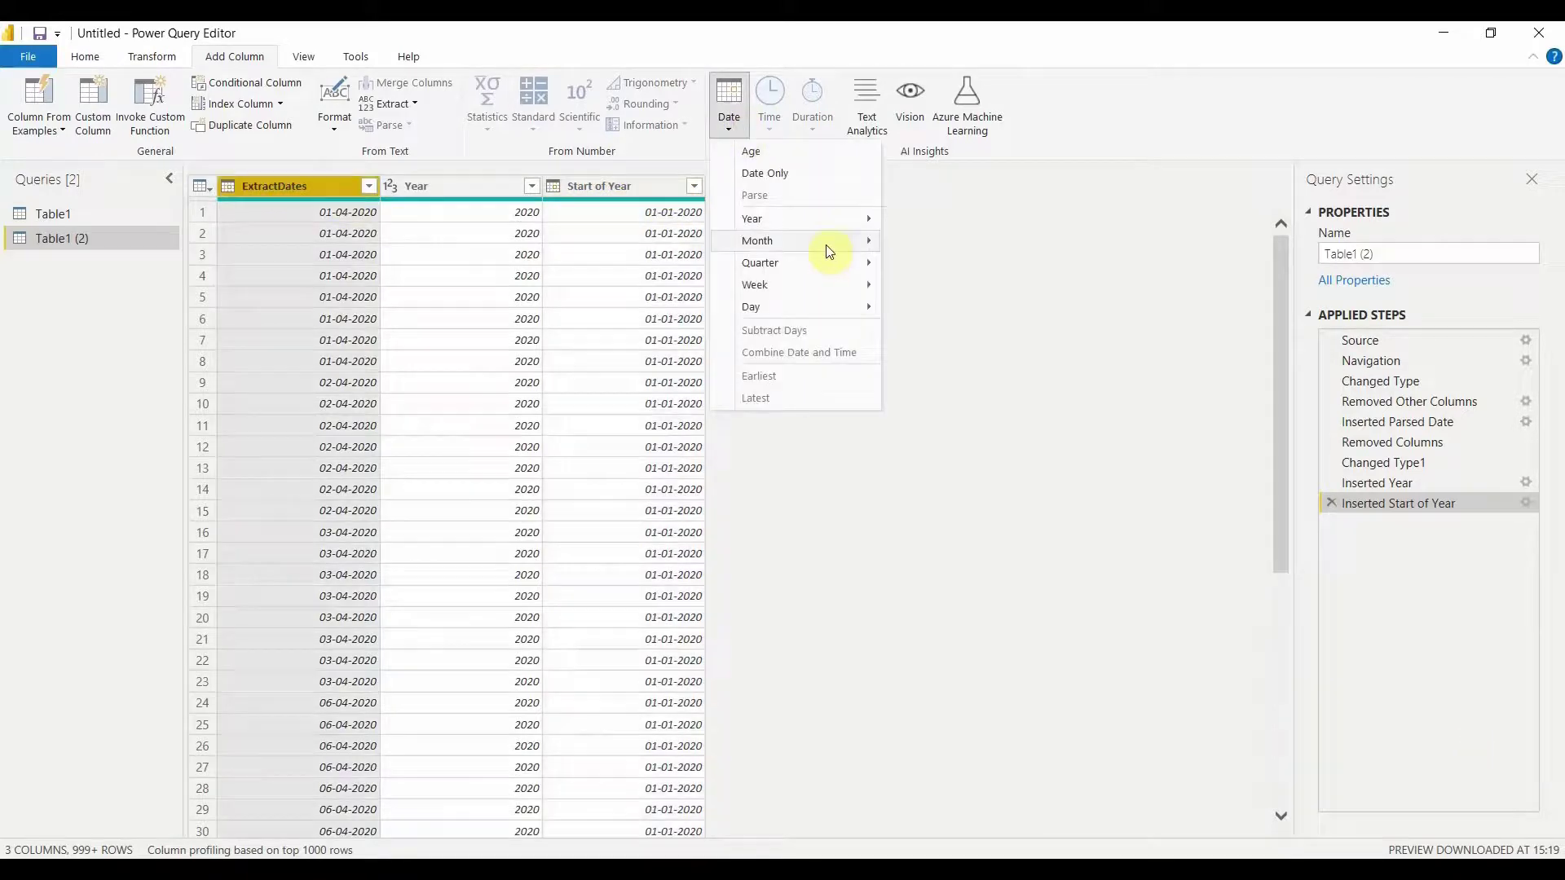
pyautogui.click(937, 263)
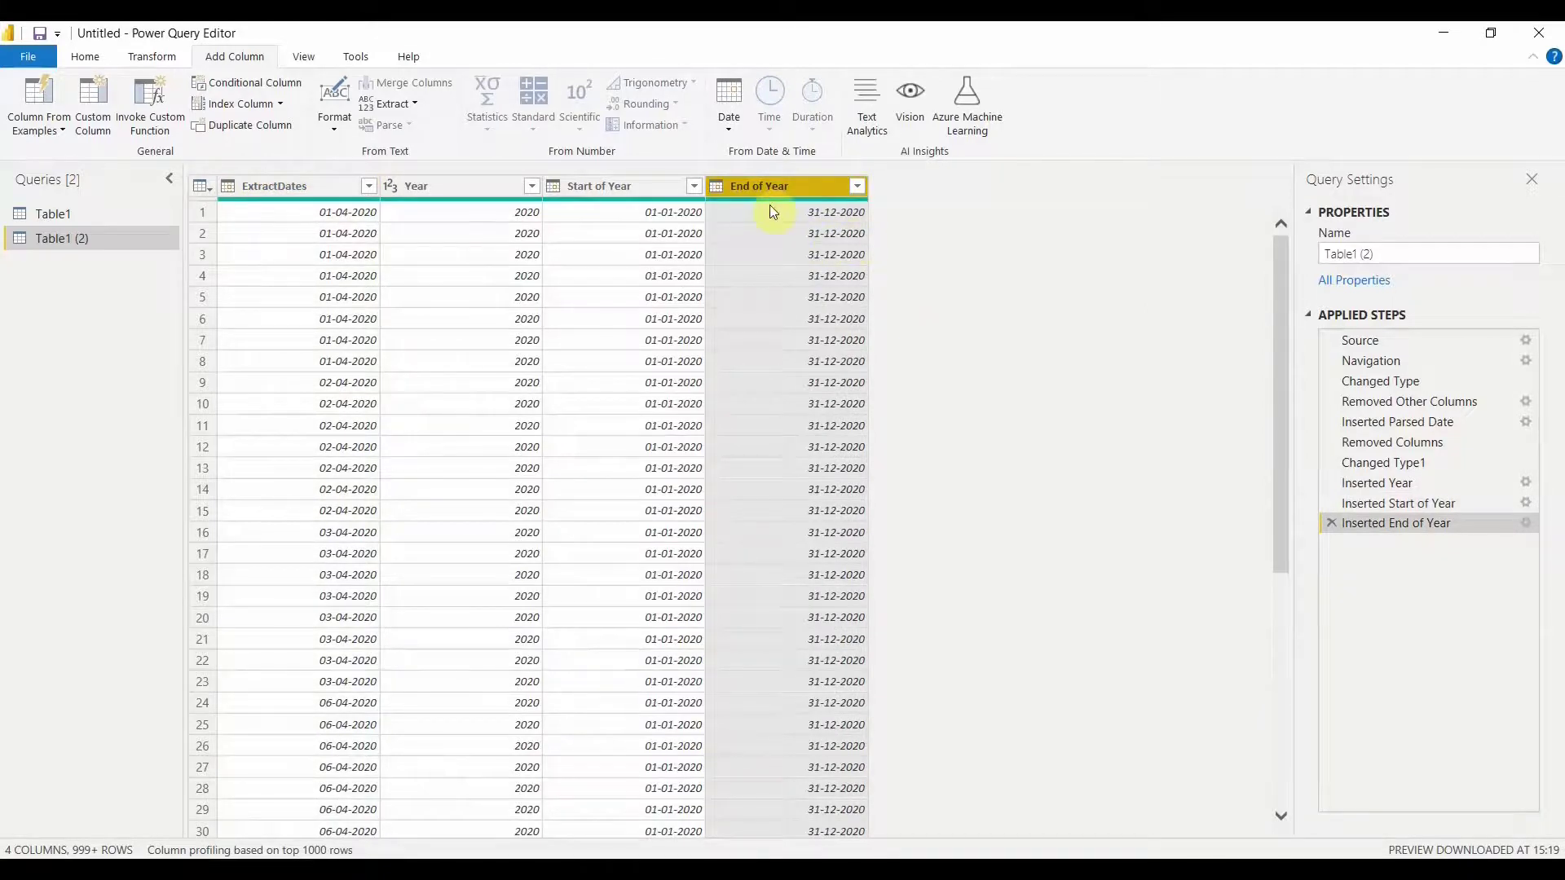
# - Remove the Start of Year and End of Year columns from the duplicated query
pyautogui.click(619, 188)
pyautogui.rightClick(619, 187)
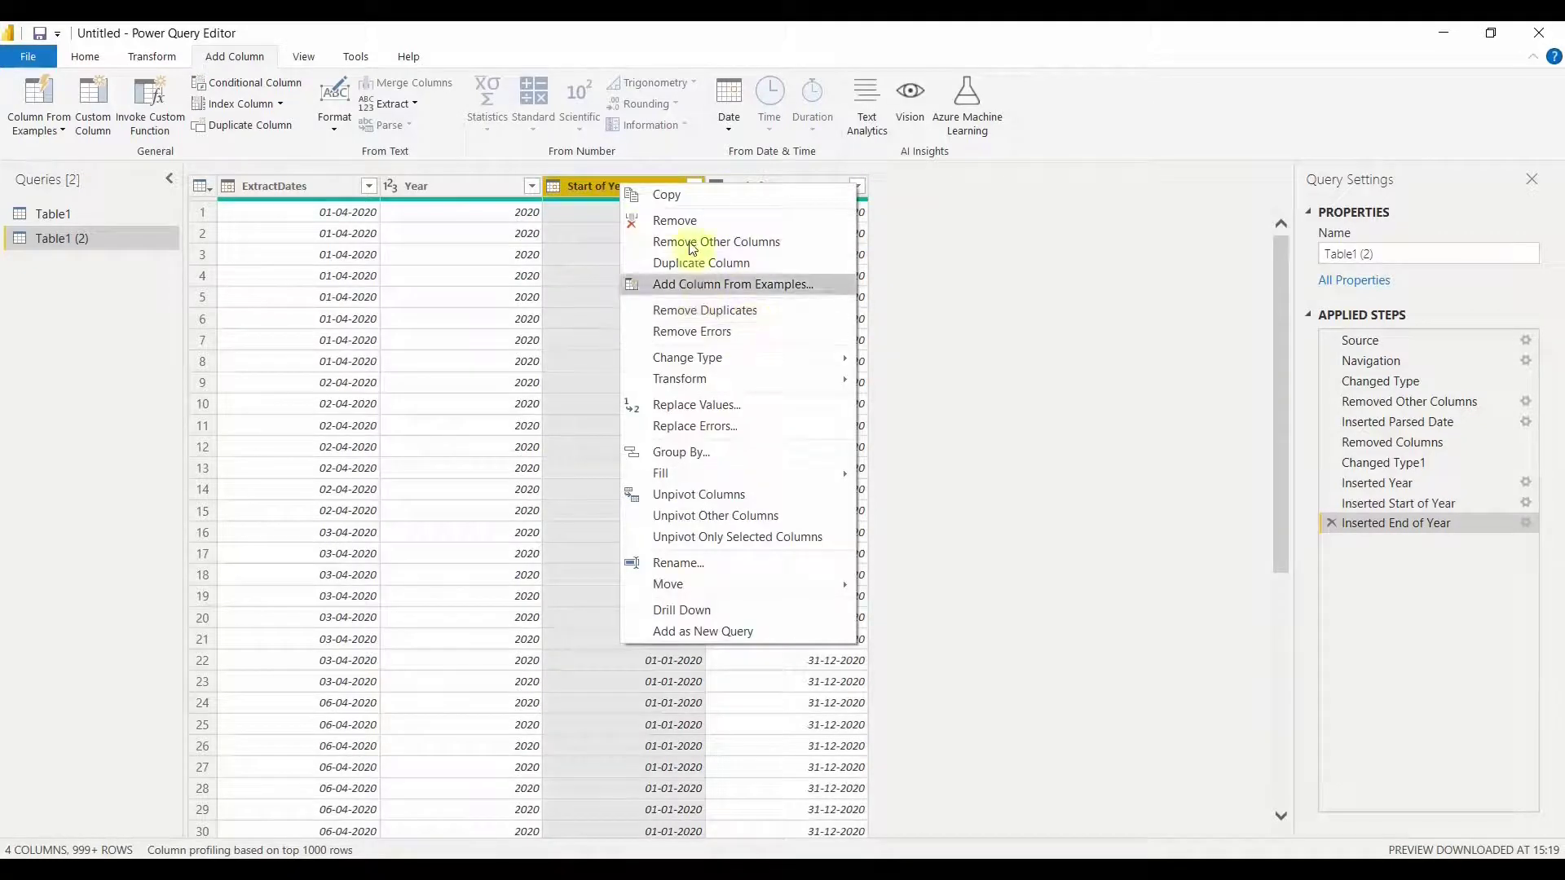
pyautogui.click(687, 219)
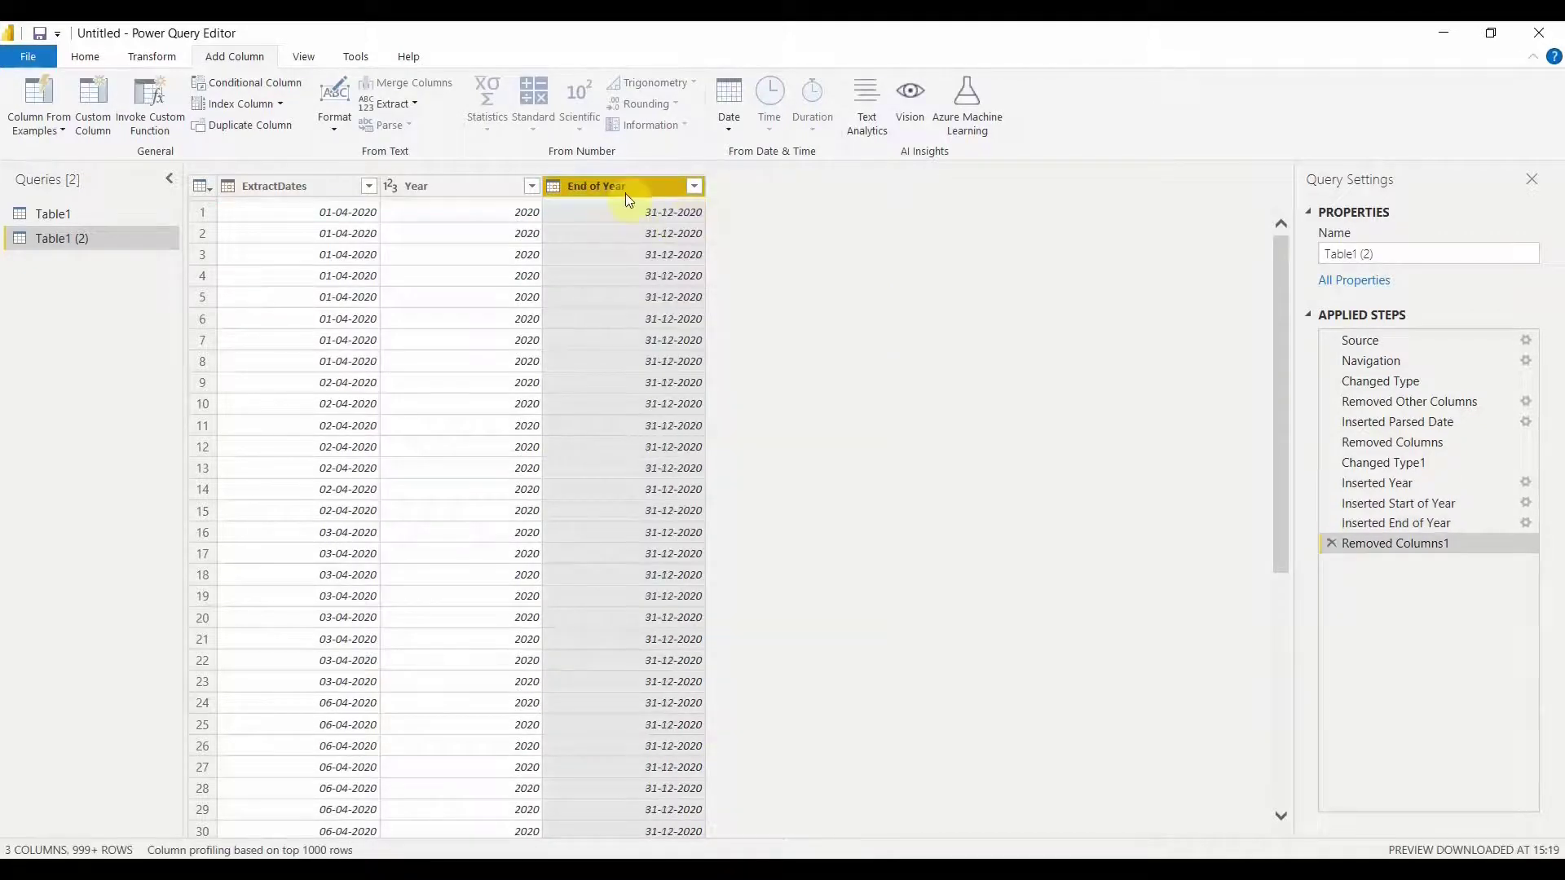
pyautogui.rightClick(638, 188)
pyautogui.click(679, 226)
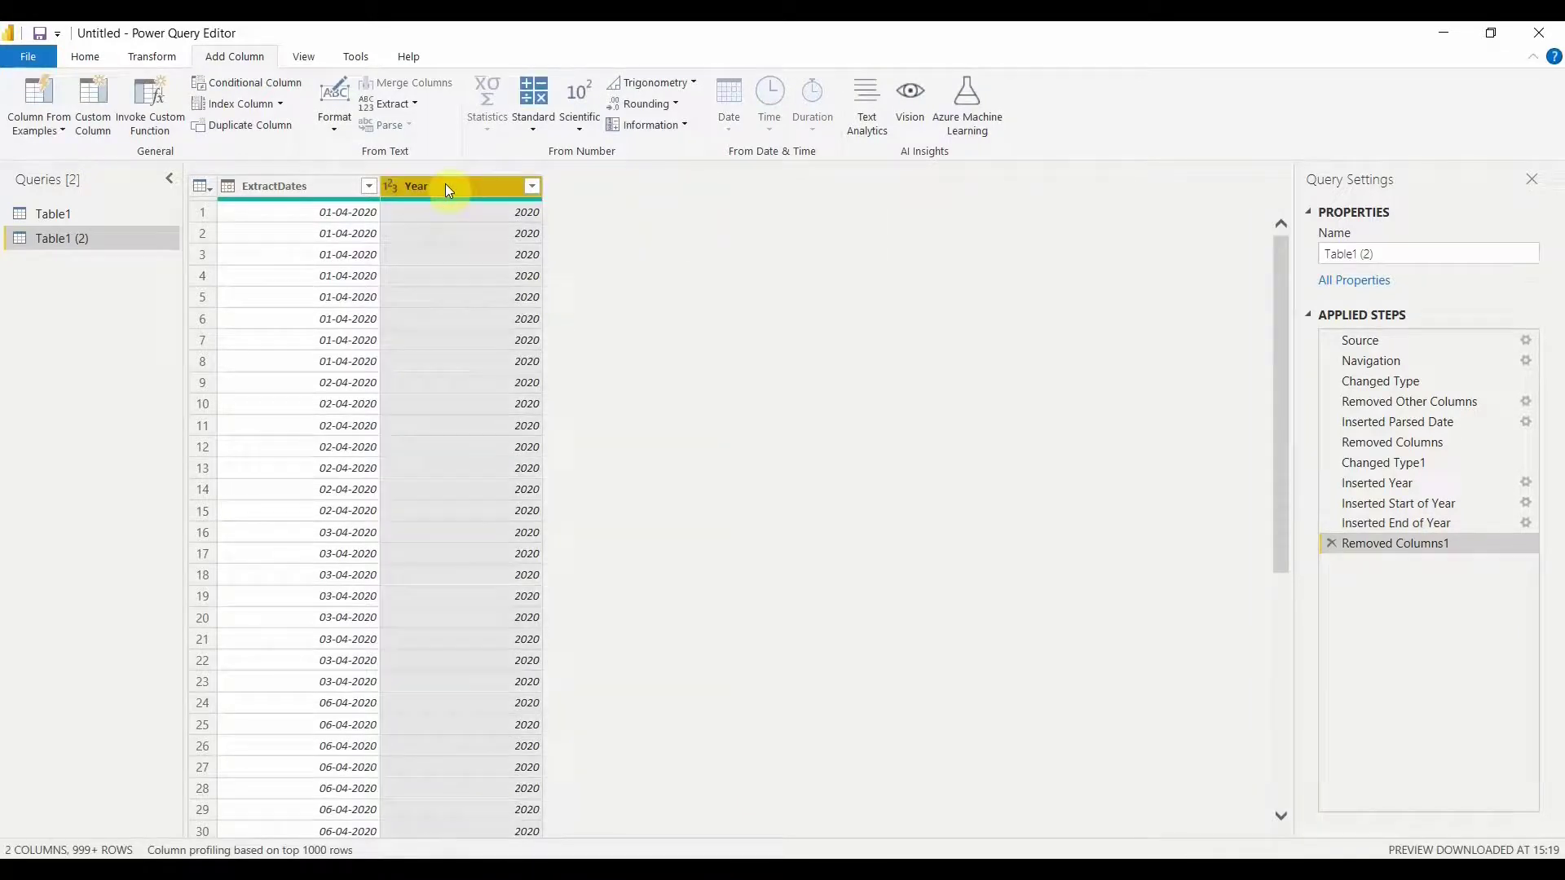
# - Add a numeric Month column extracted from ExtractDates and check its values against the dates
pyautogui.click(316, 186)
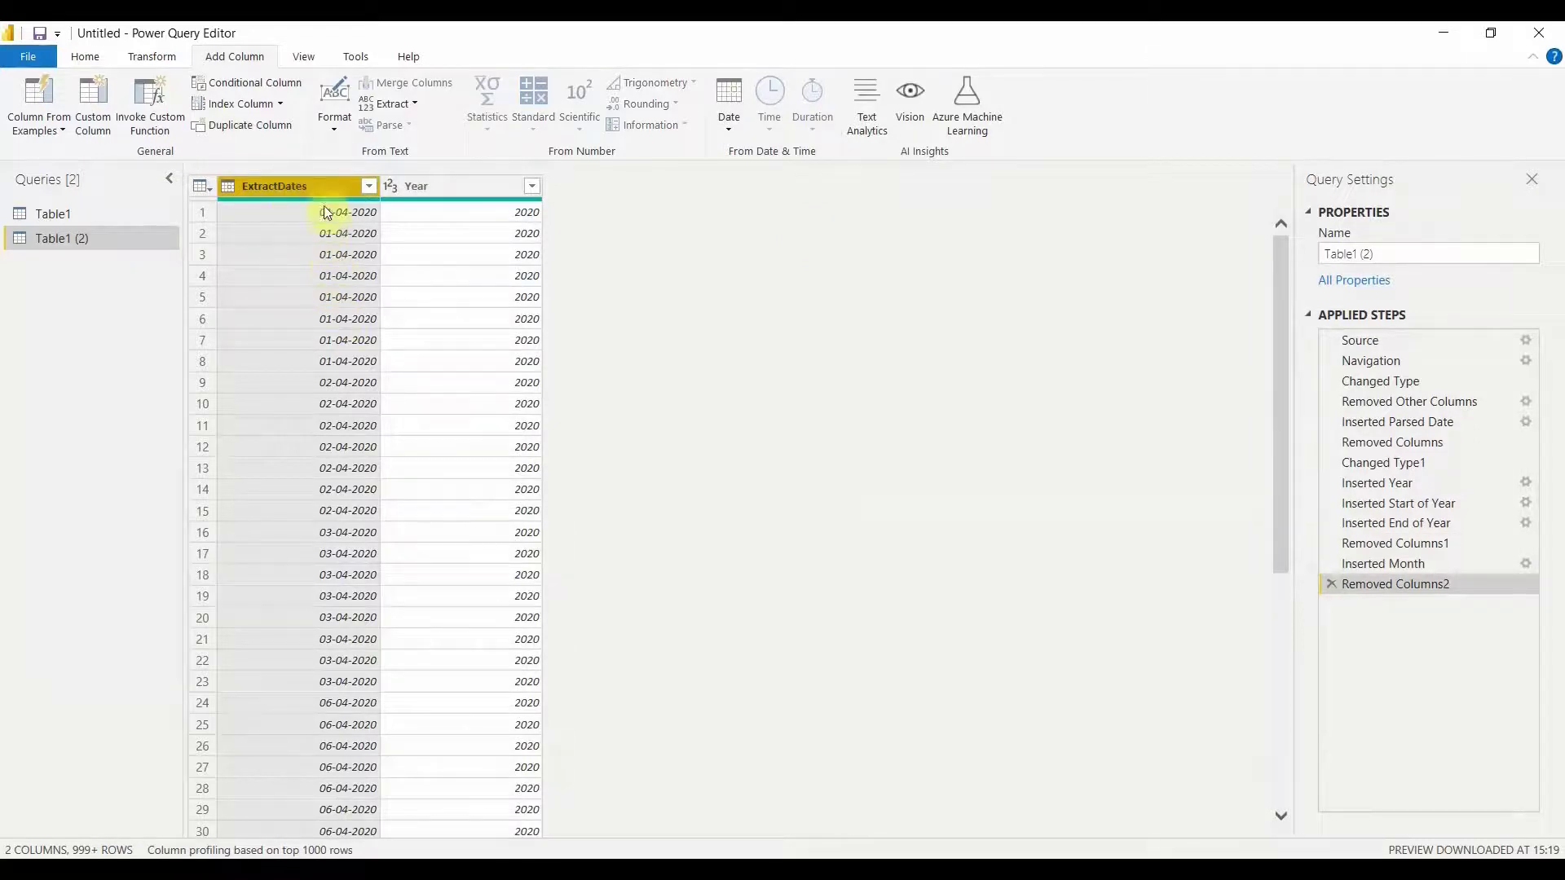
pyautogui.click(727, 122)
pyautogui.moveTo(779, 241)
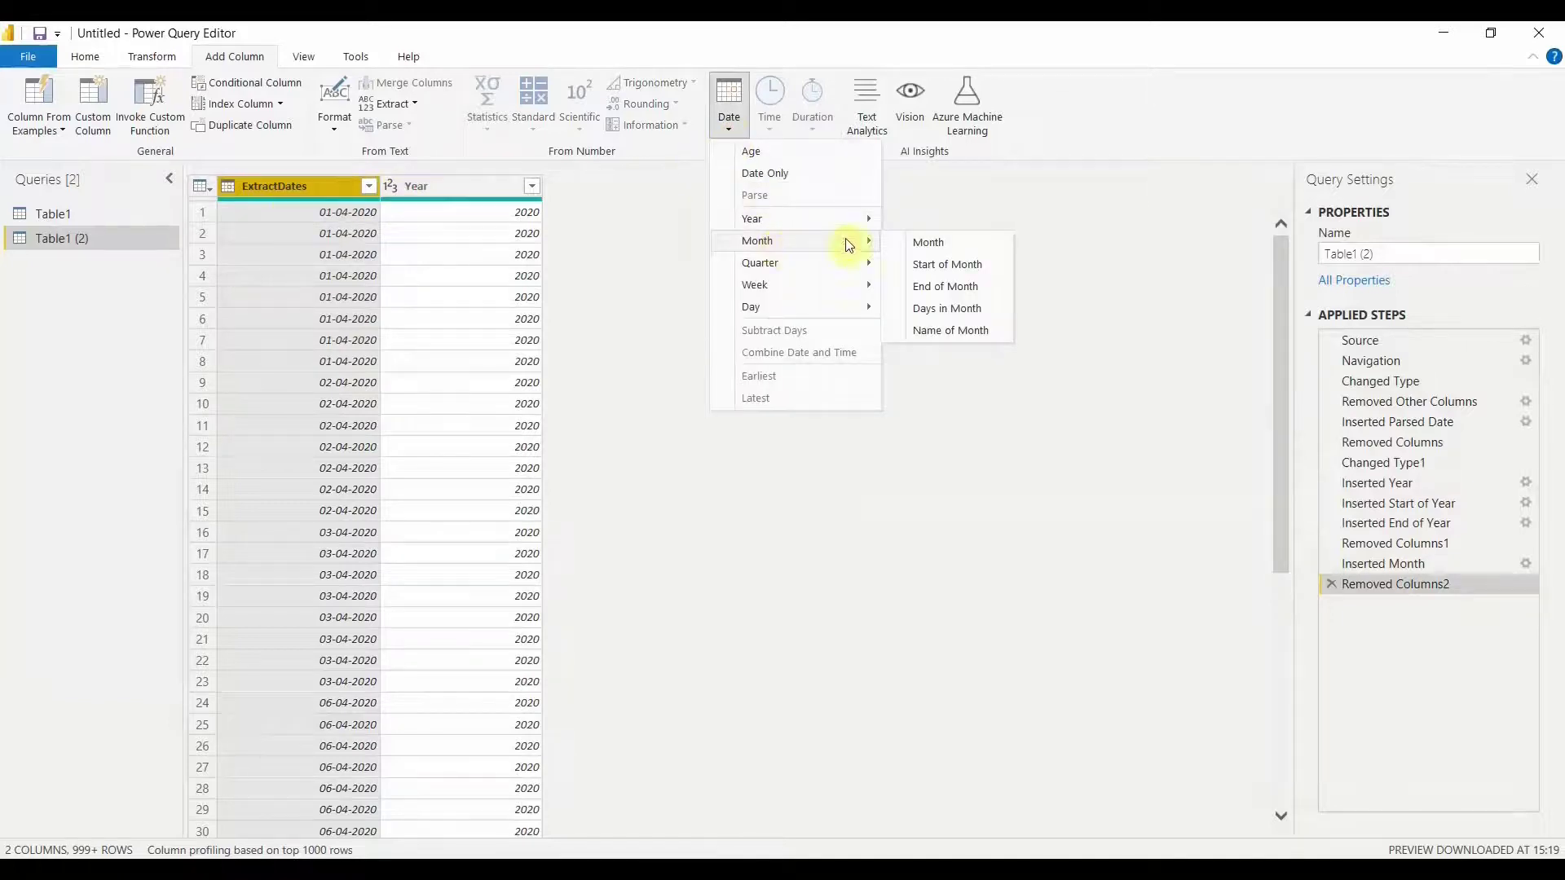
pyautogui.click(965, 247)
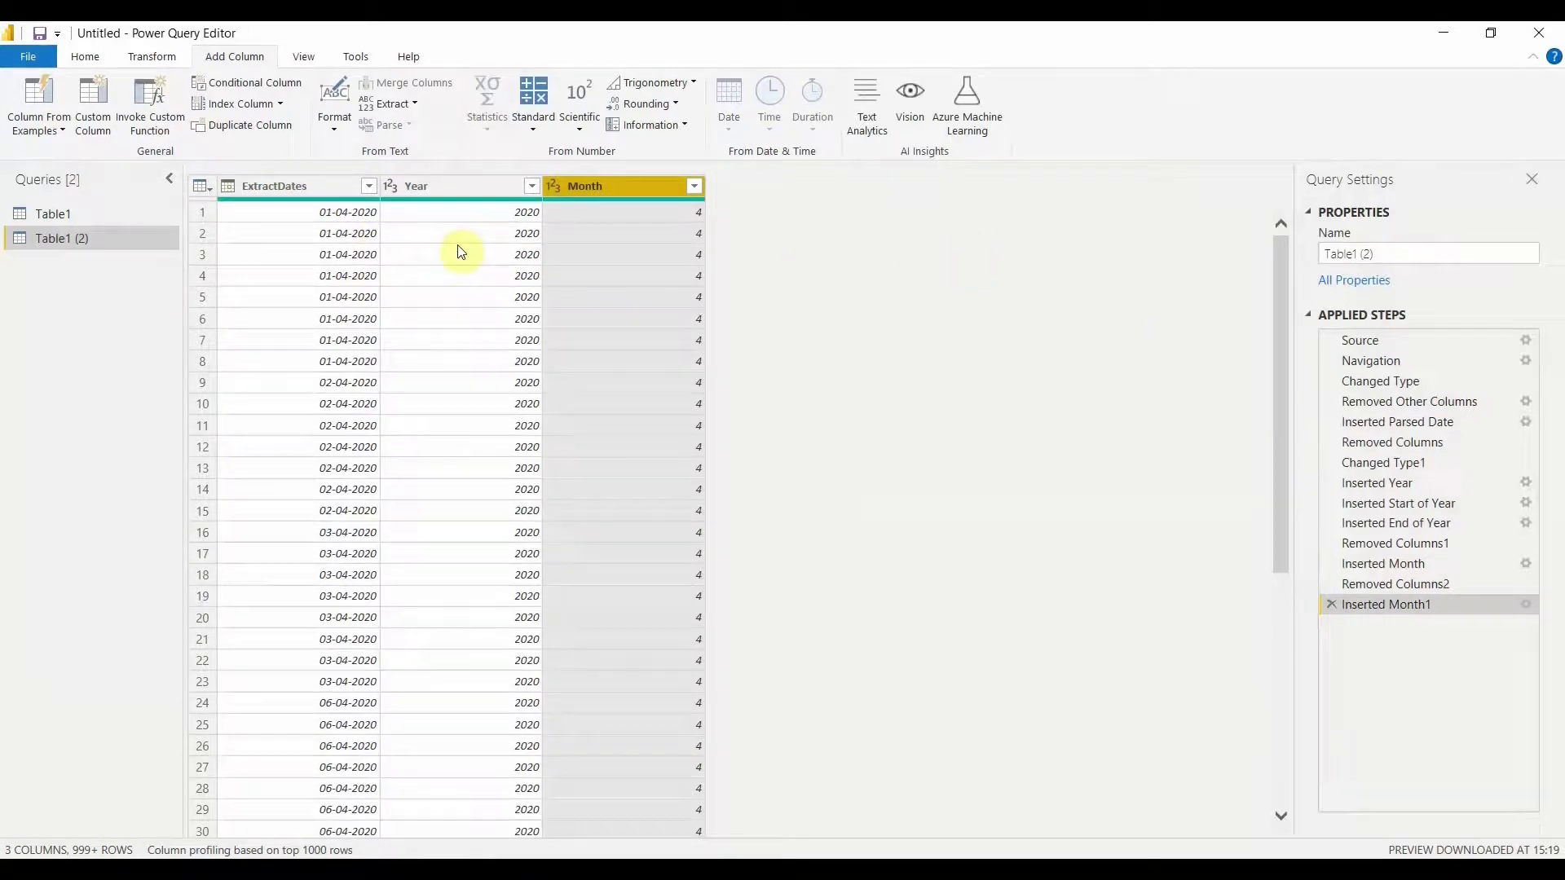
pyautogui.click(339, 190)
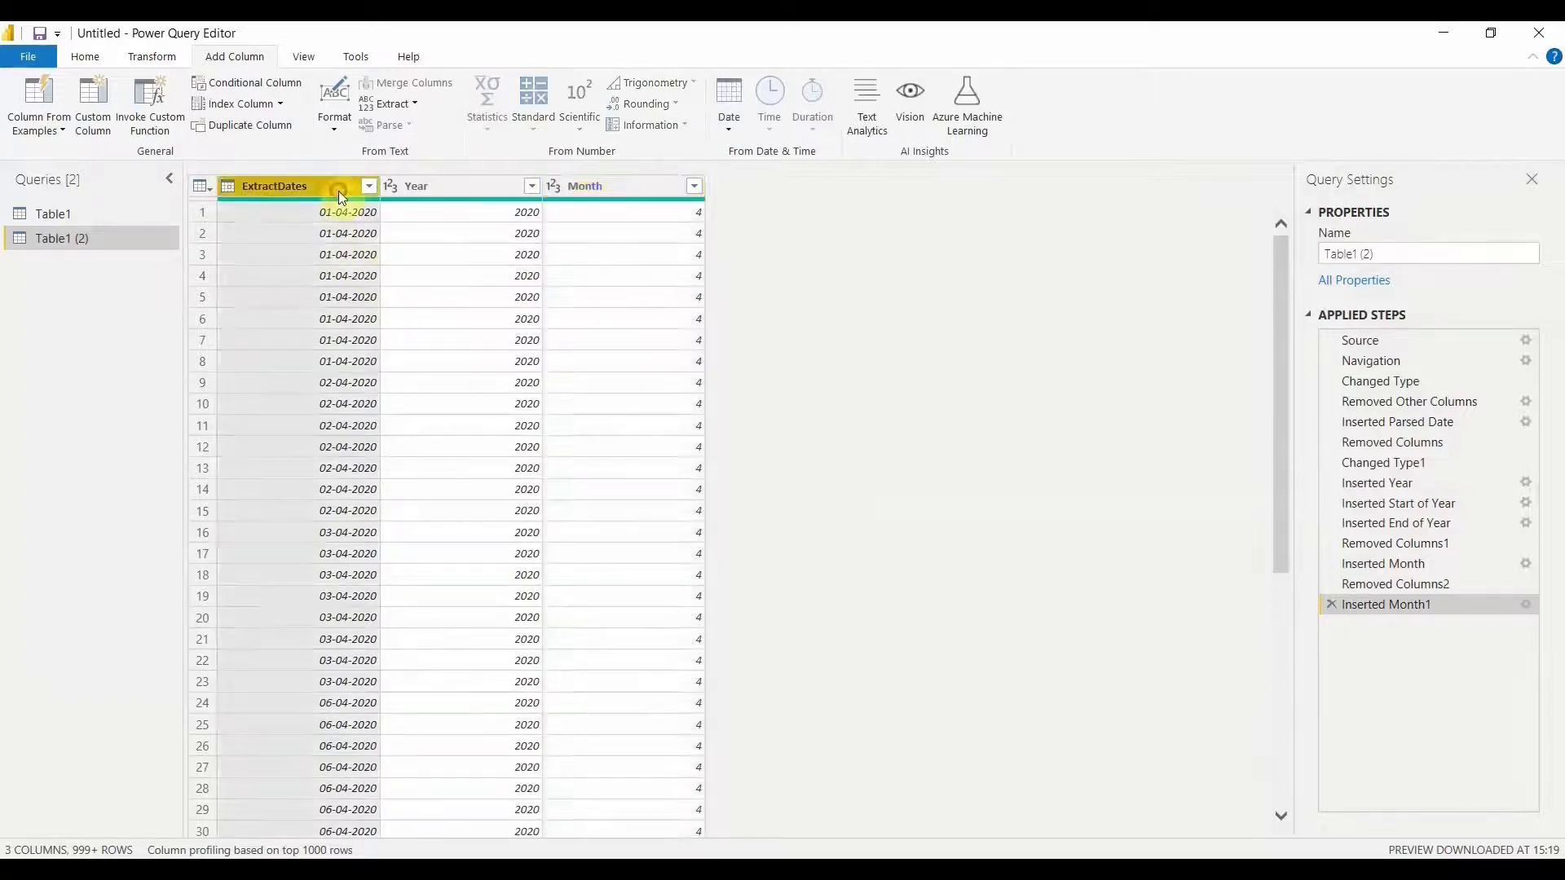
pyautogui.click(693, 187)
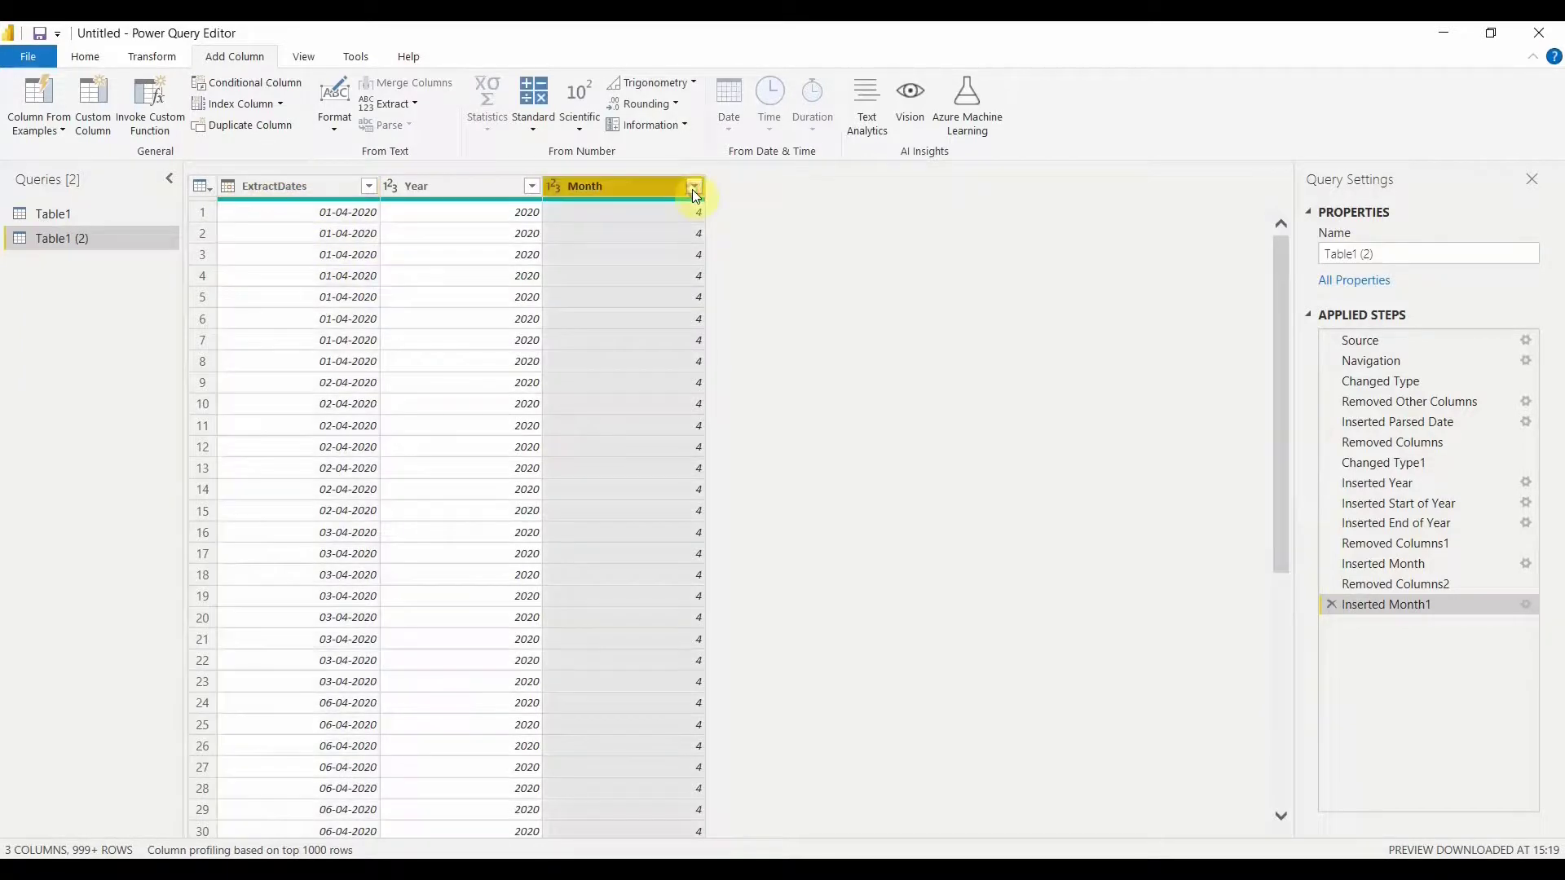
pyautogui.click(826, 399)
pyautogui.scroll(-15, 359, 522)
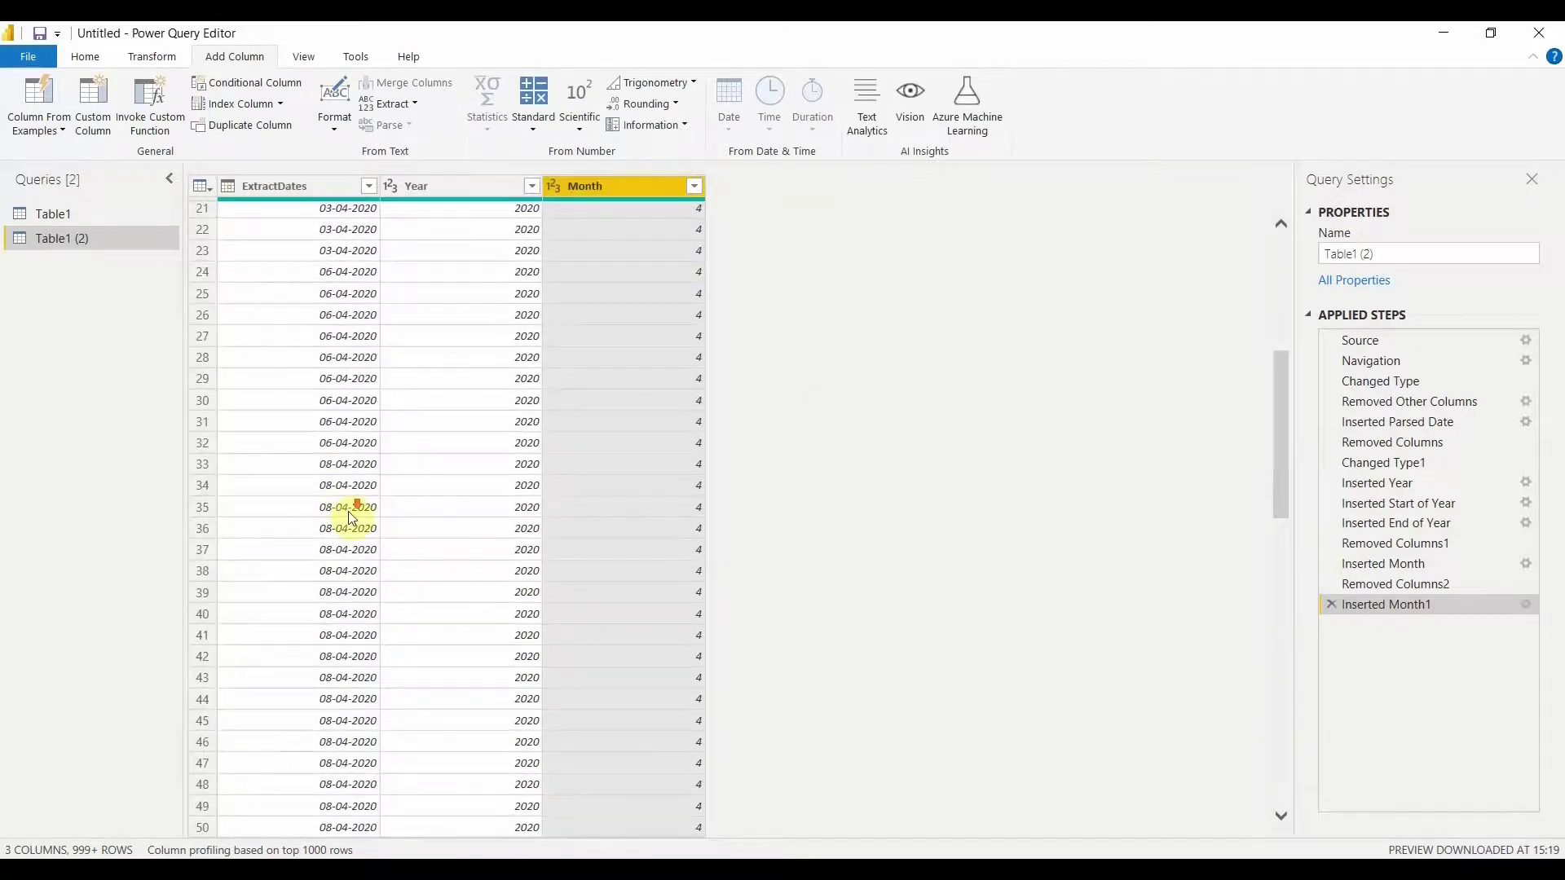
pyautogui.scroll(15, 362, 521)
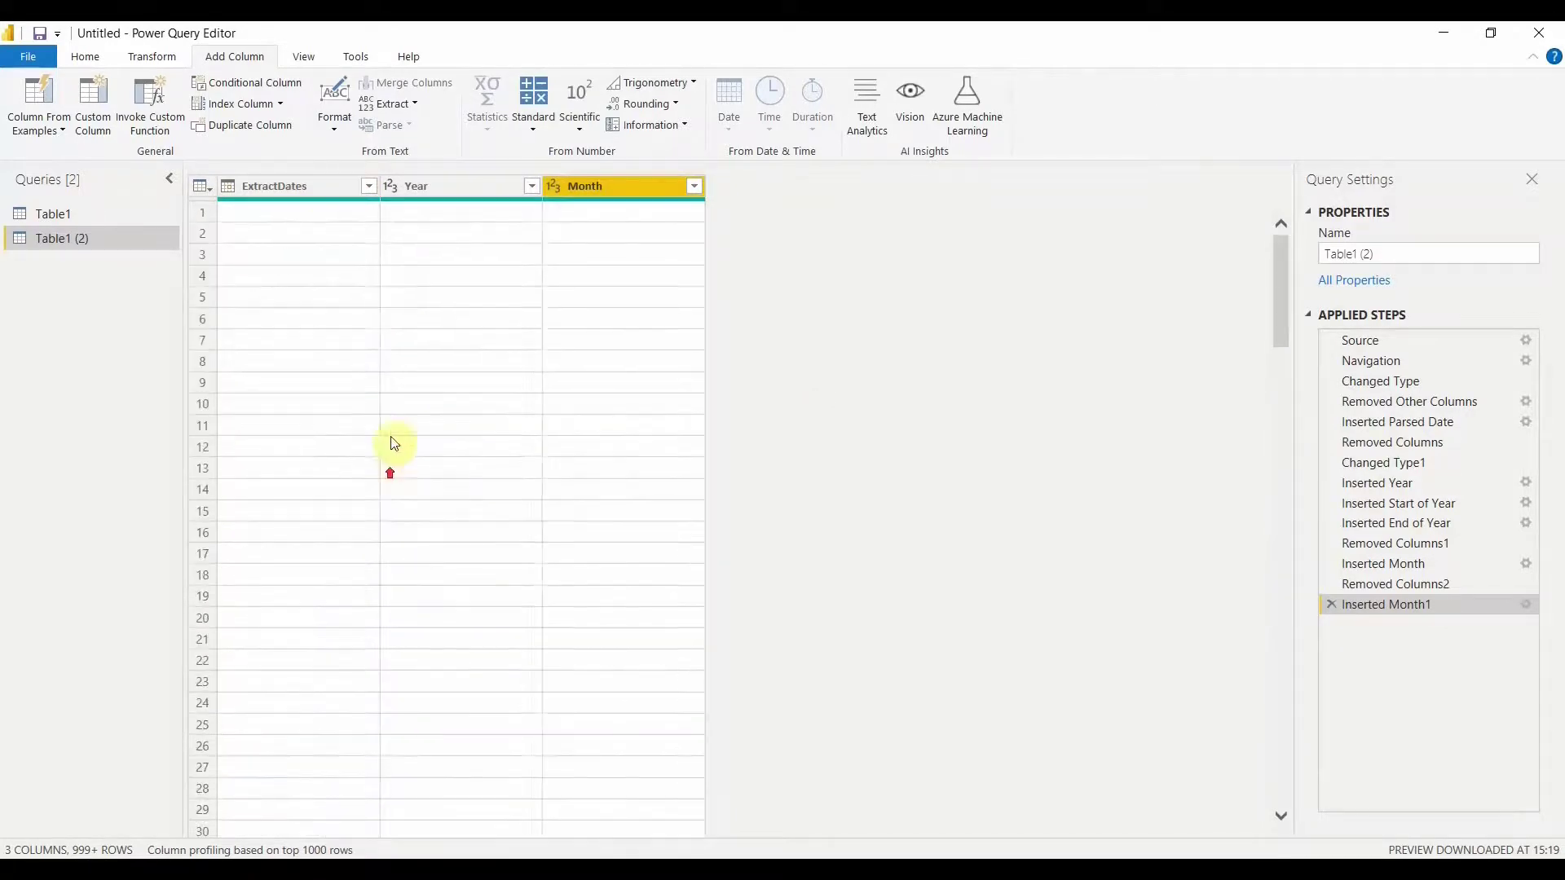
# - Add a Month Name column derived from the ExtractDates column
pyautogui.click(316, 196)
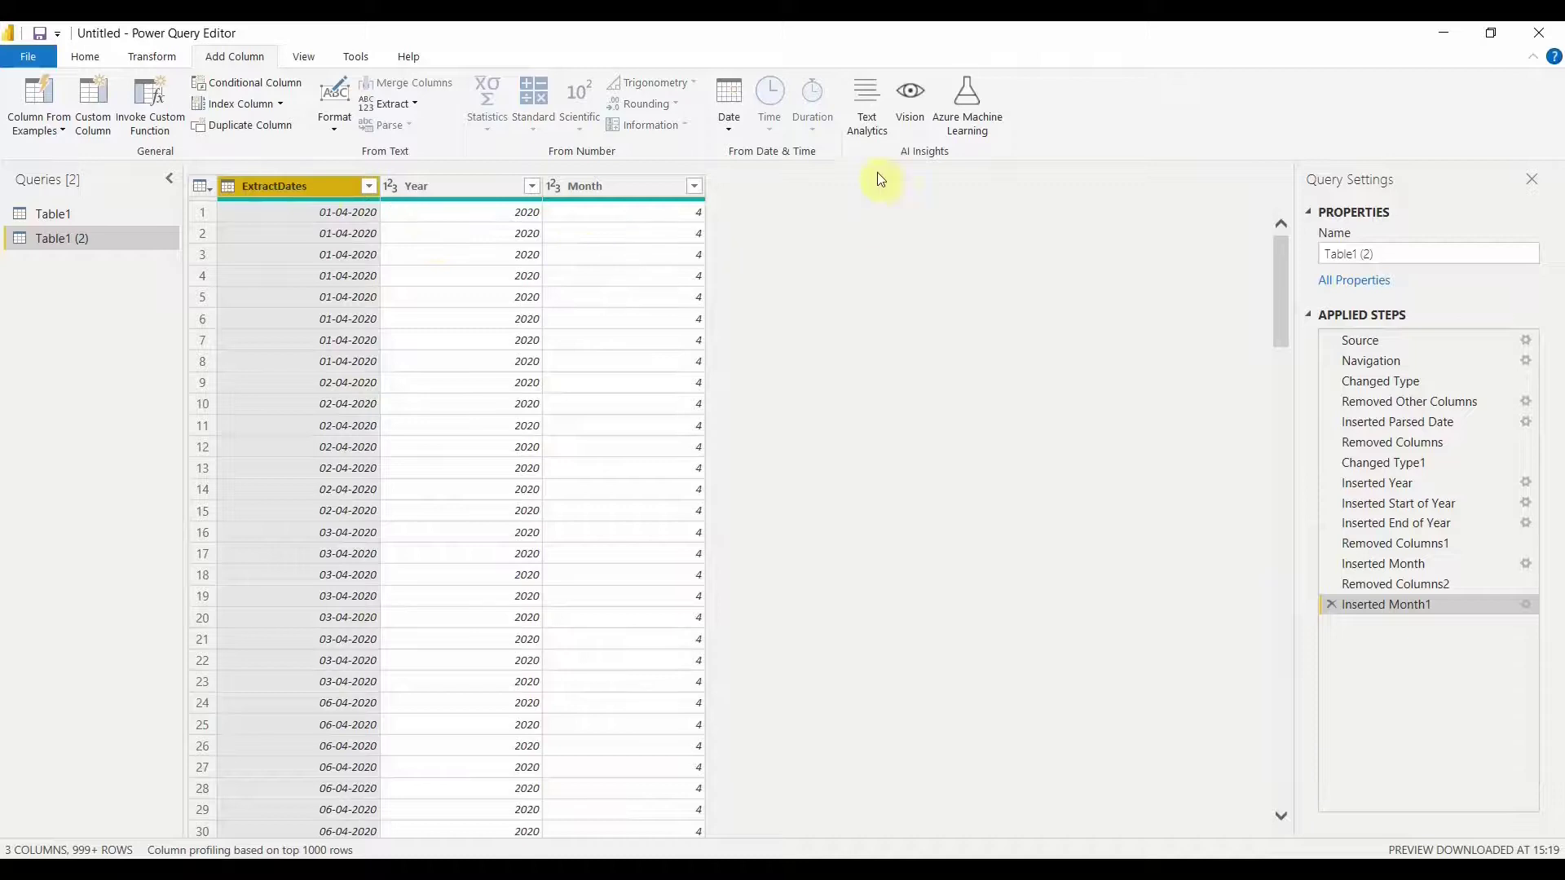
pyautogui.click(730, 130)
pyautogui.moveTo(839, 241)
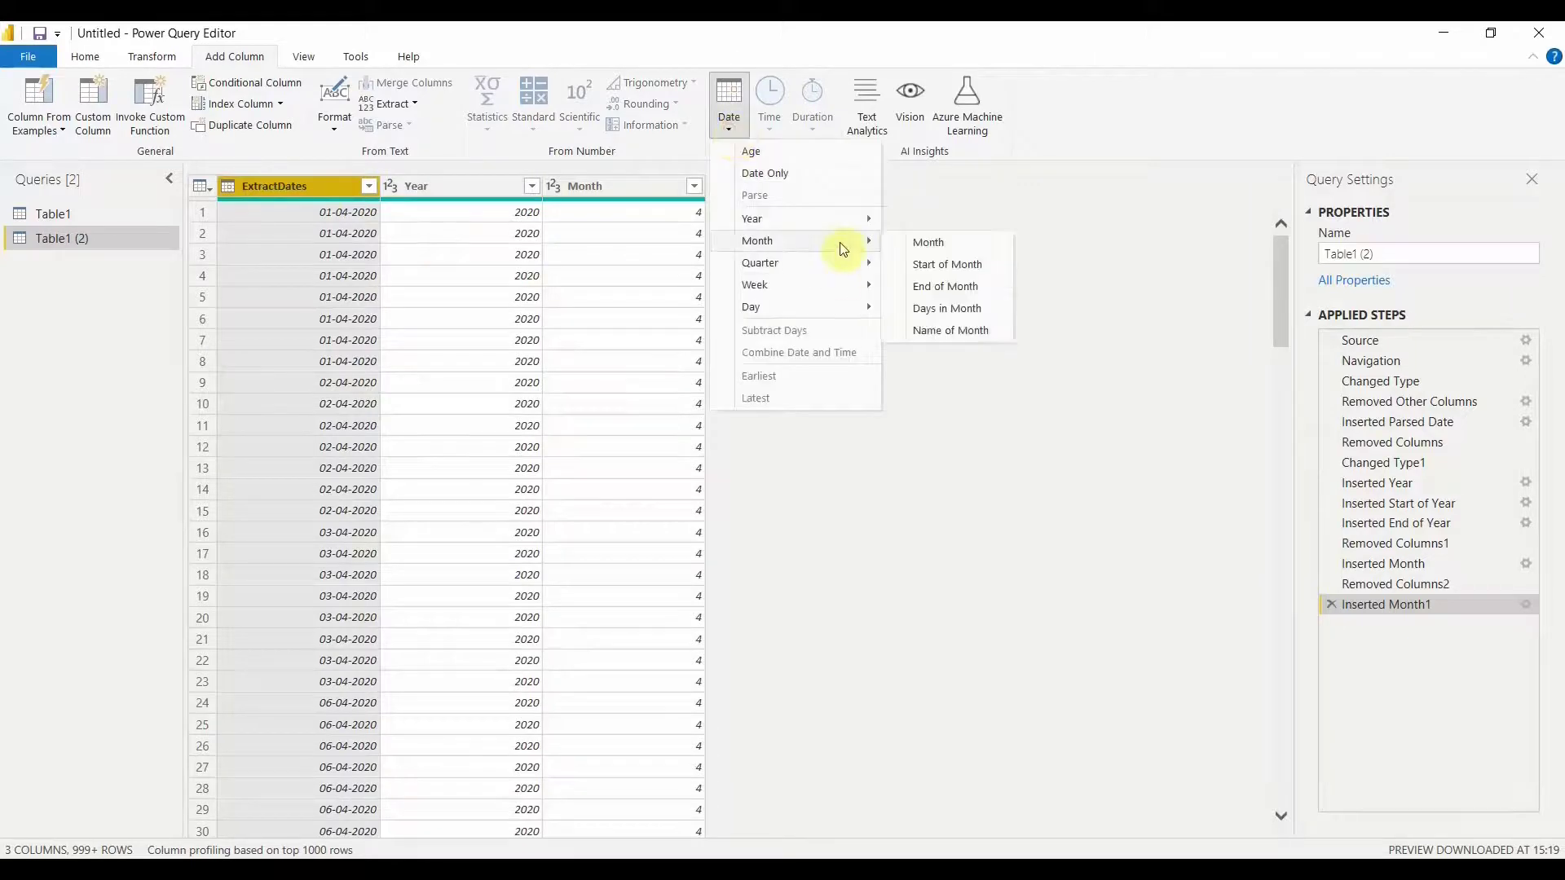
pyautogui.click(916, 341)
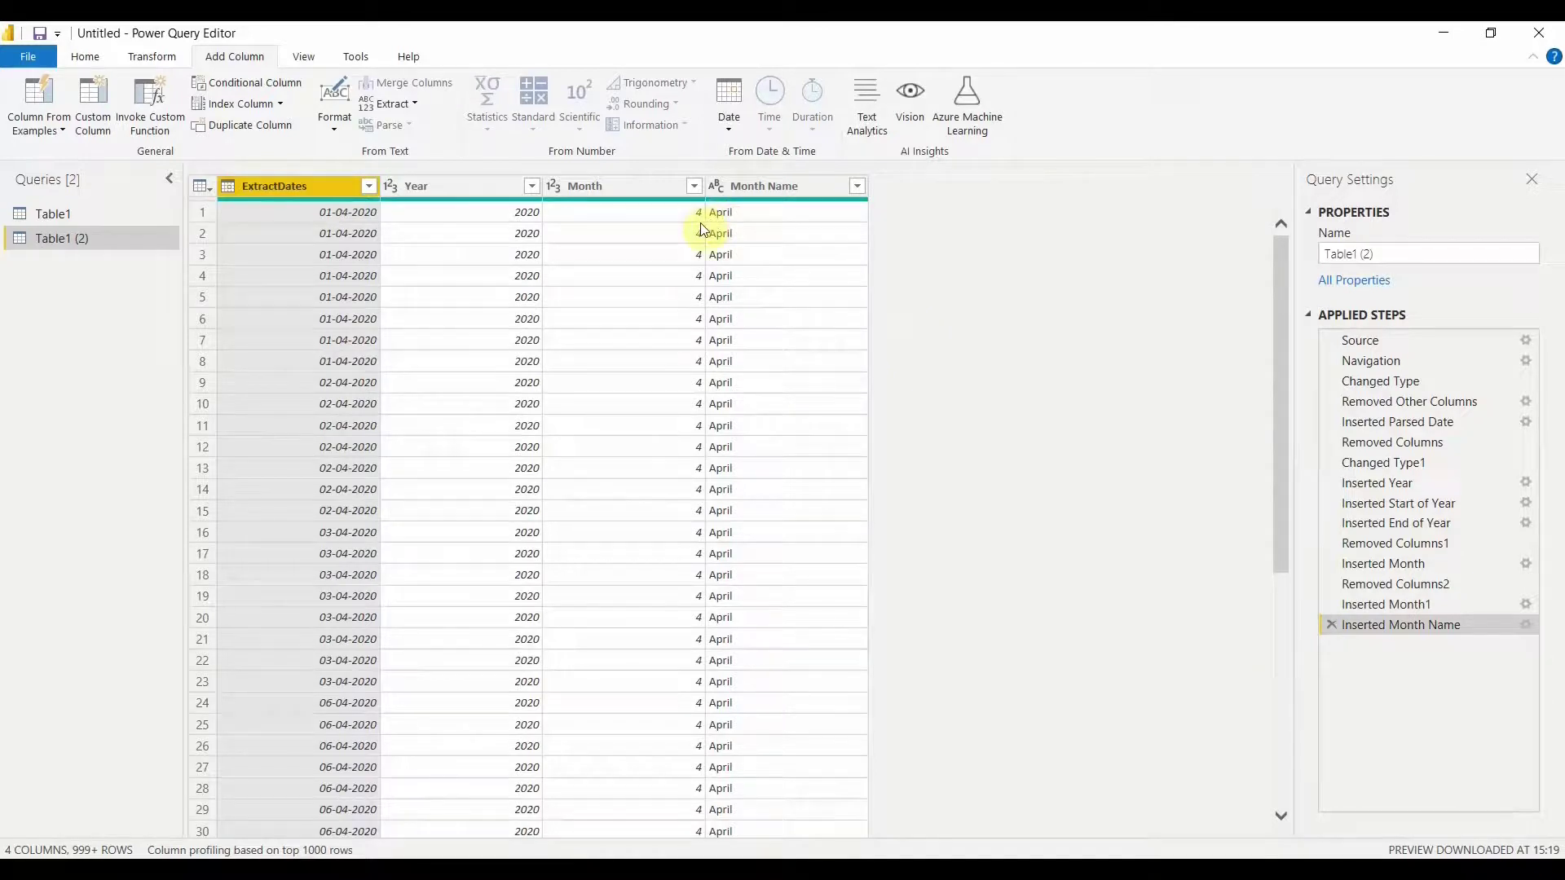
# - Remove the numeric Month column, keeping the Month Name column
pyautogui.click(665, 188)
pyautogui.rightClick(665, 189)
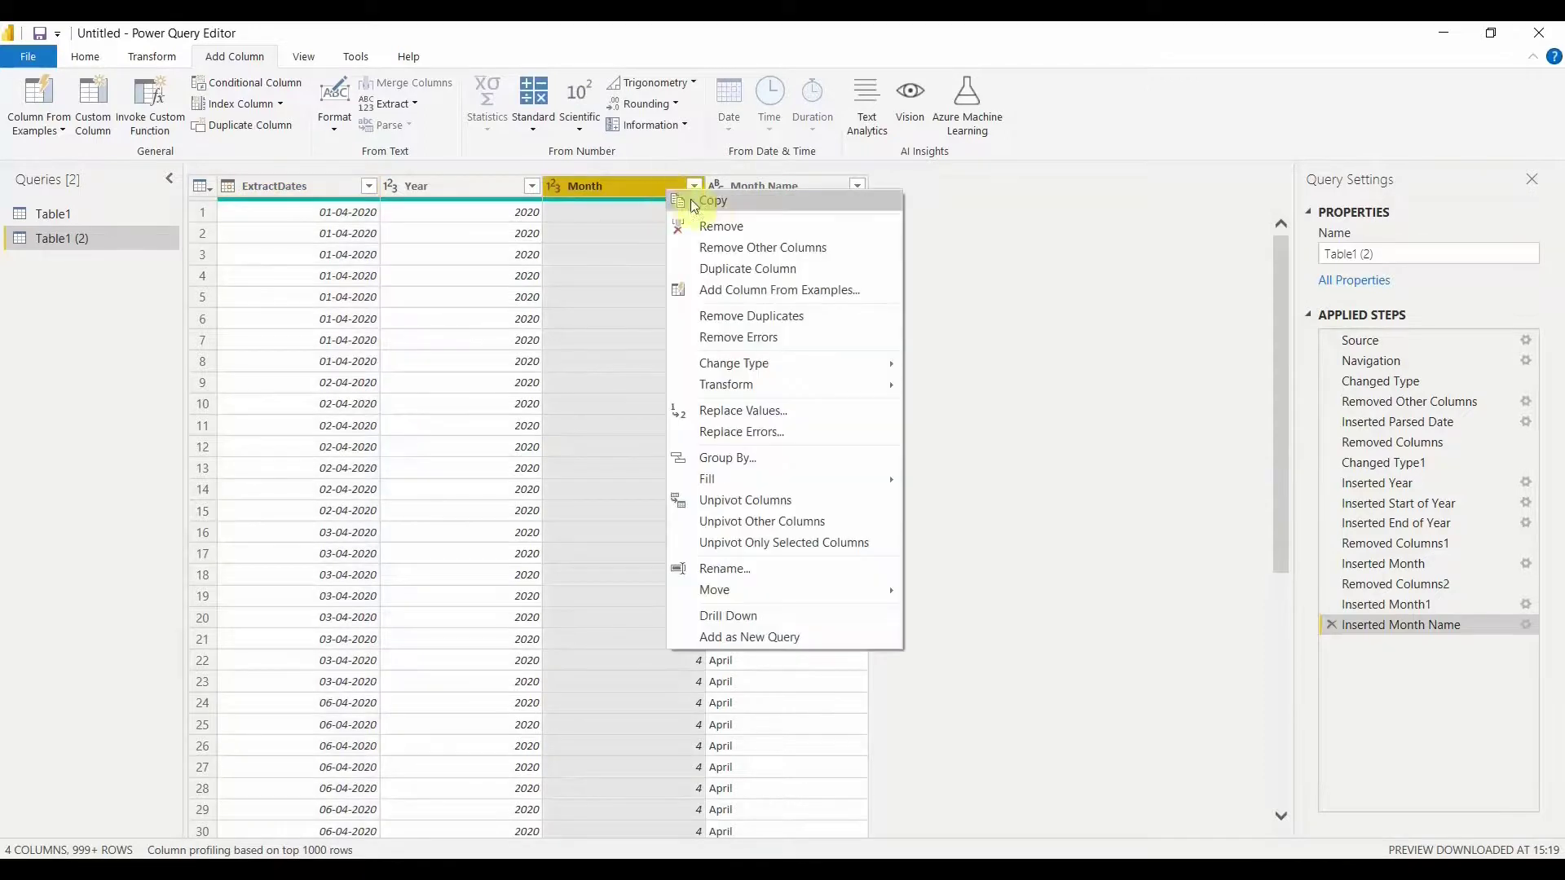
pyautogui.click(737, 221)
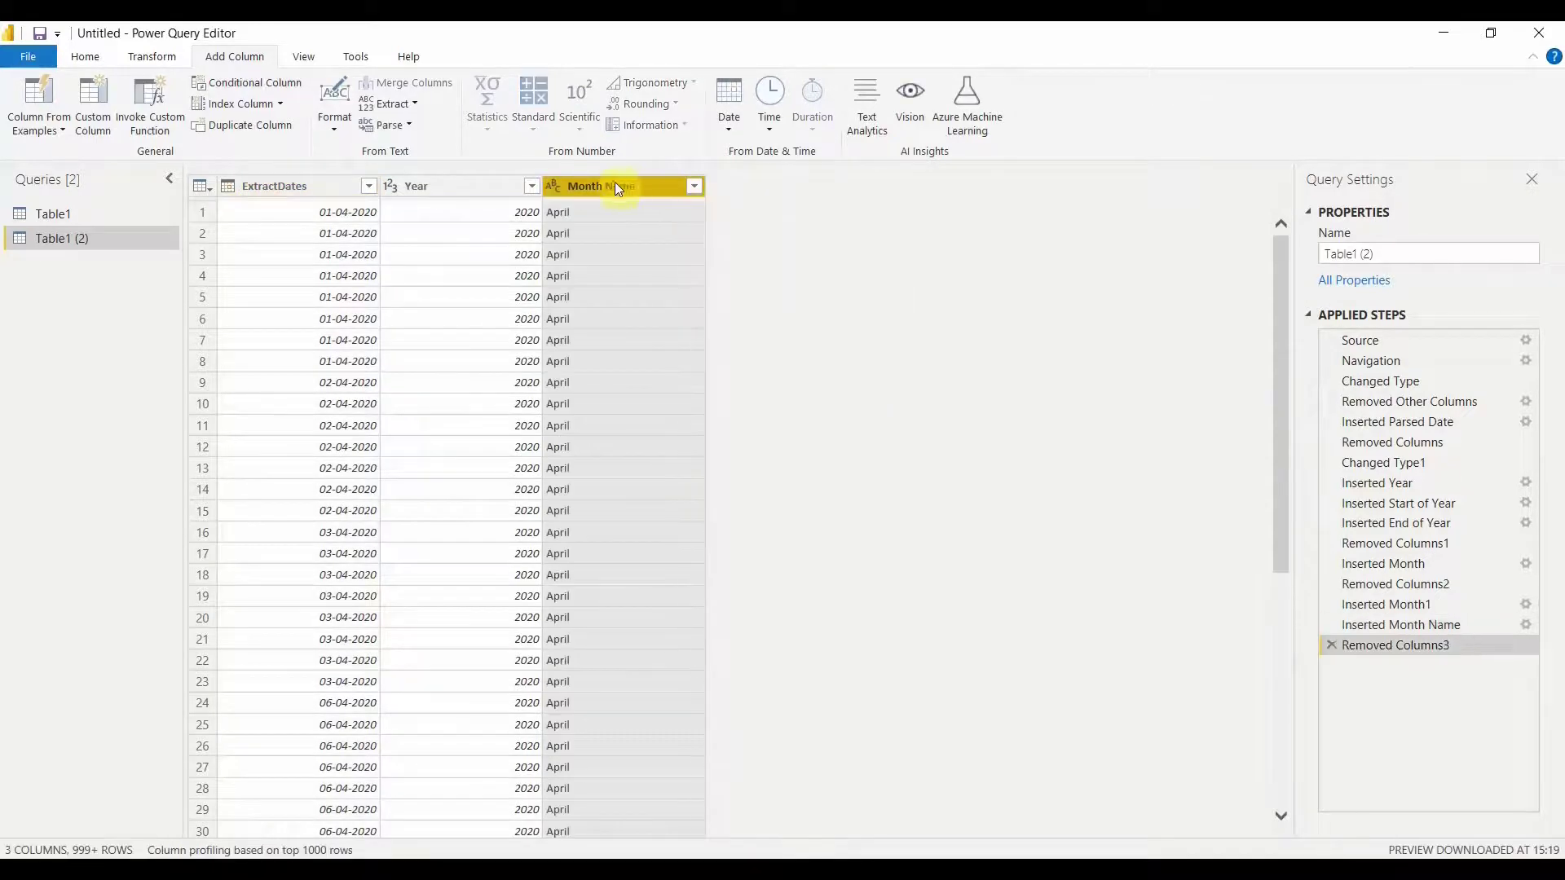
# - Add a Quarter of Year column derived from the ExtractDates column
pyautogui.click(295, 186)
pyautogui.click(729, 106)
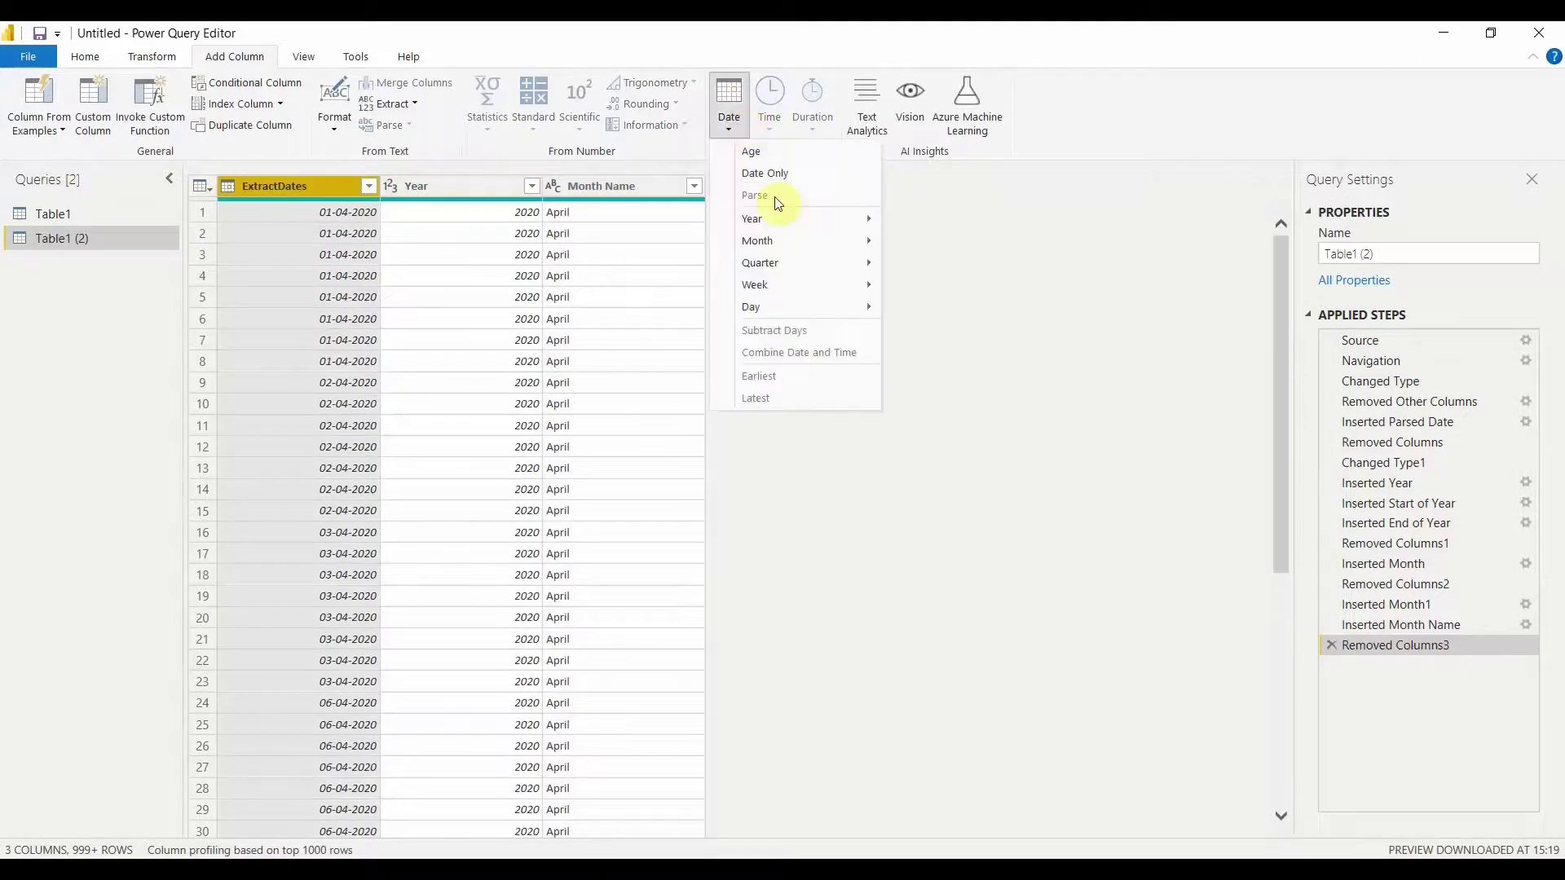
pyautogui.moveTo(787, 263)
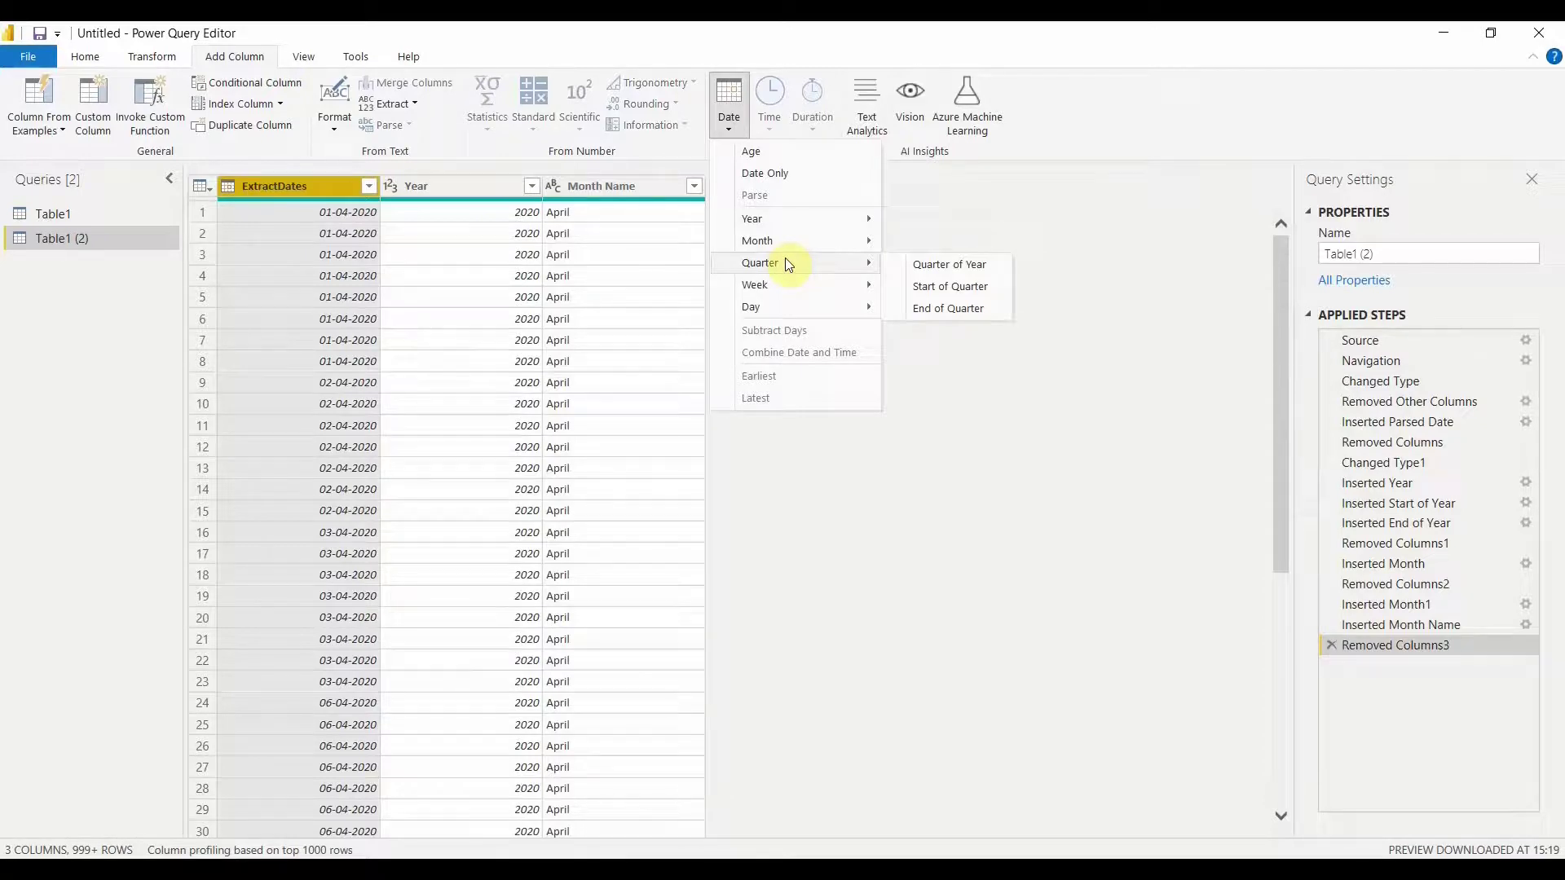
pyautogui.click(923, 271)
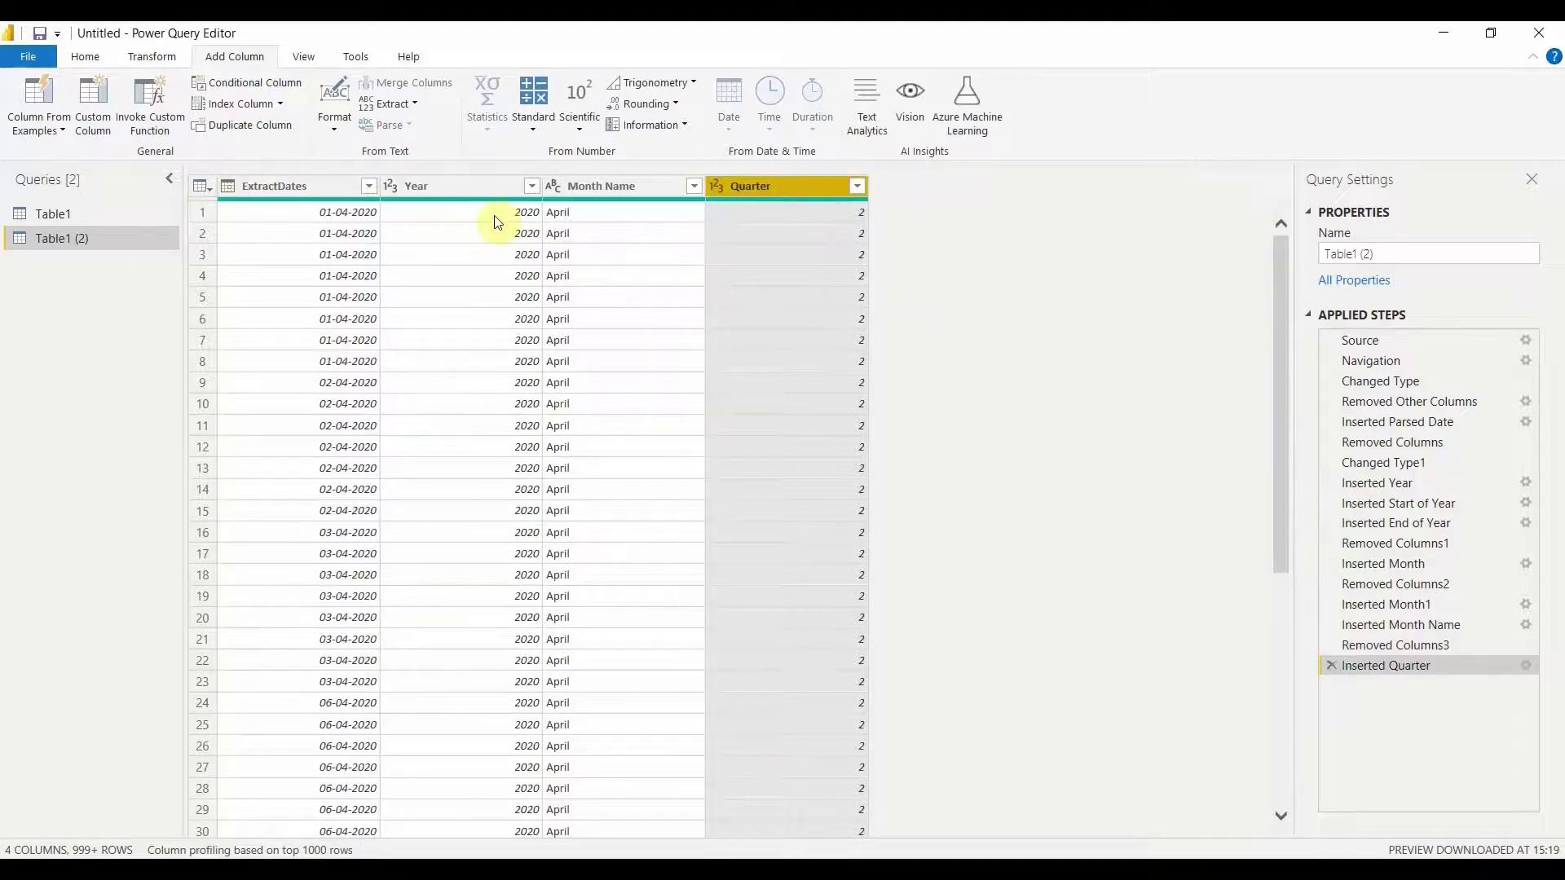
# - Add a Week of Year column derived from the ExtractDates column
pyautogui.click(321, 186)
pyautogui.click(726, 122)
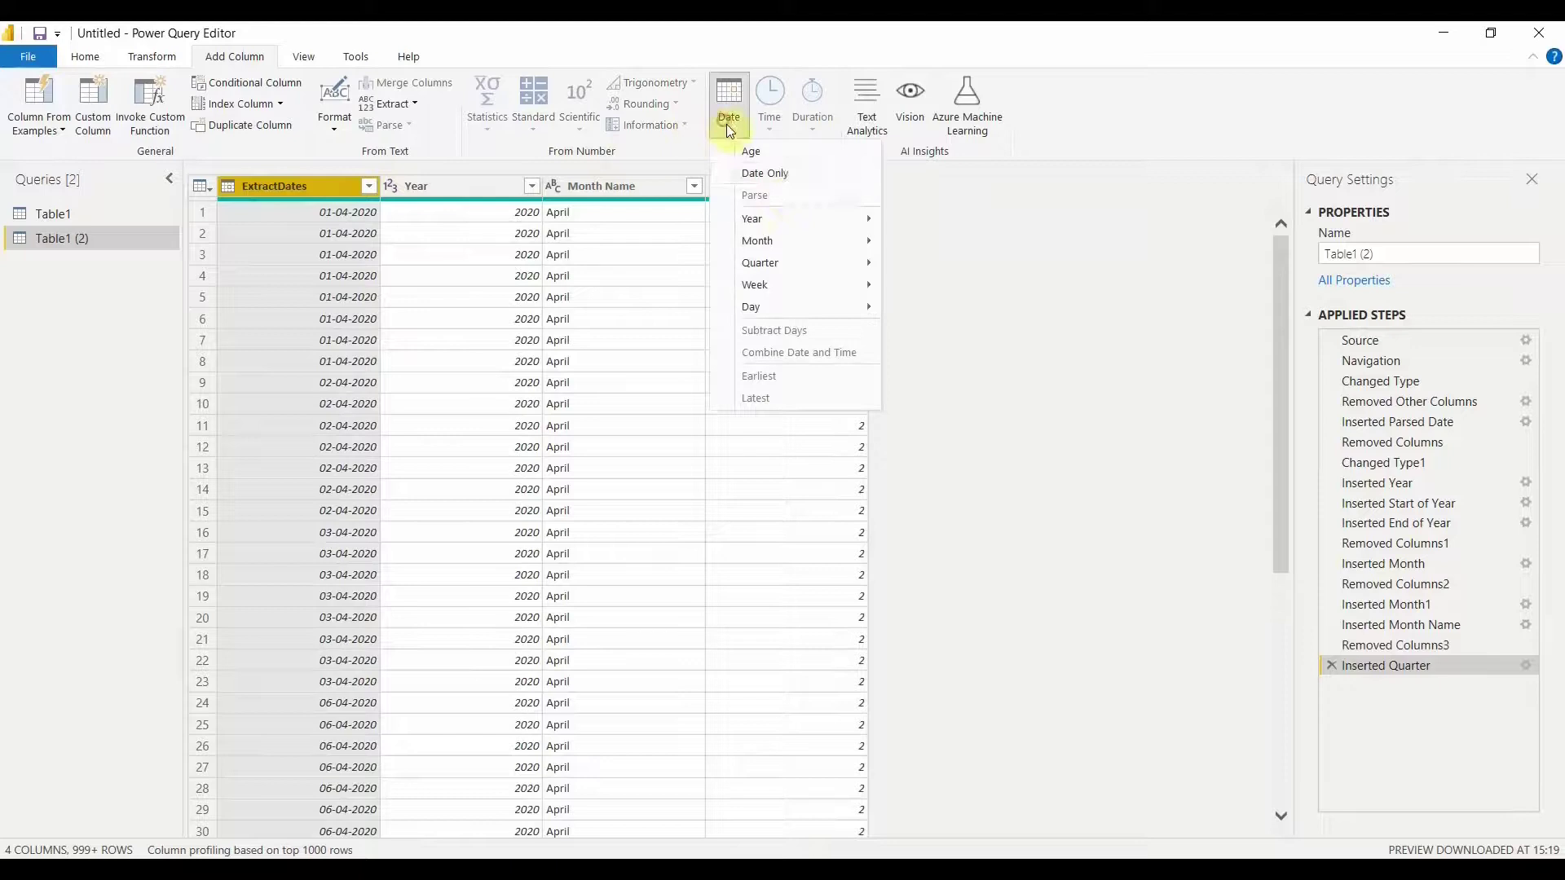
pyautogui.moveTo(876, 267)
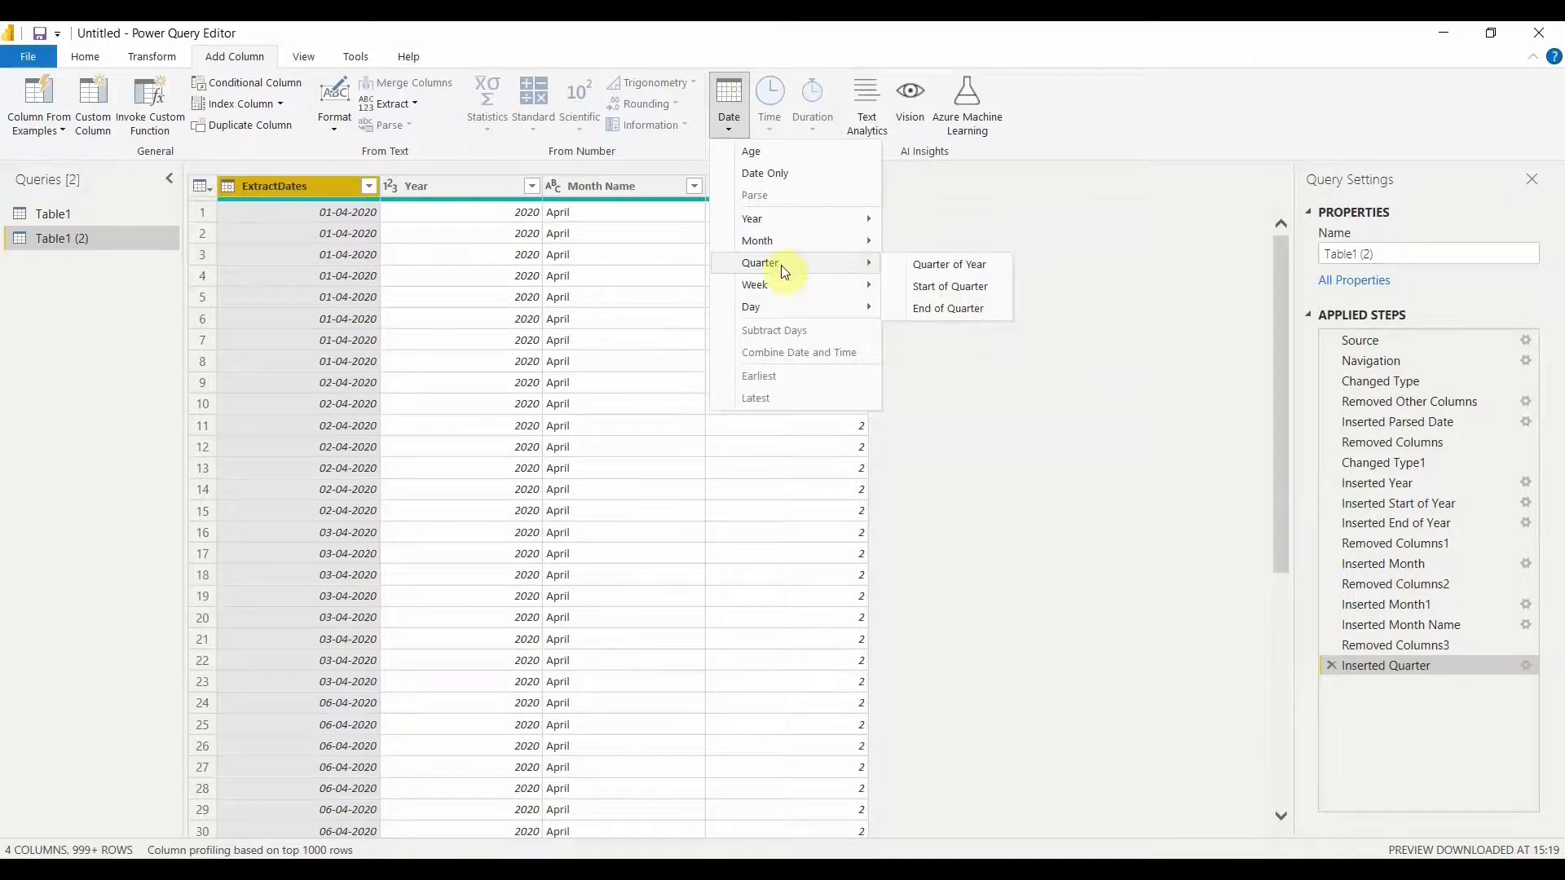
pyautogui.click(261, 193)
pyautogui.click(740, 129)
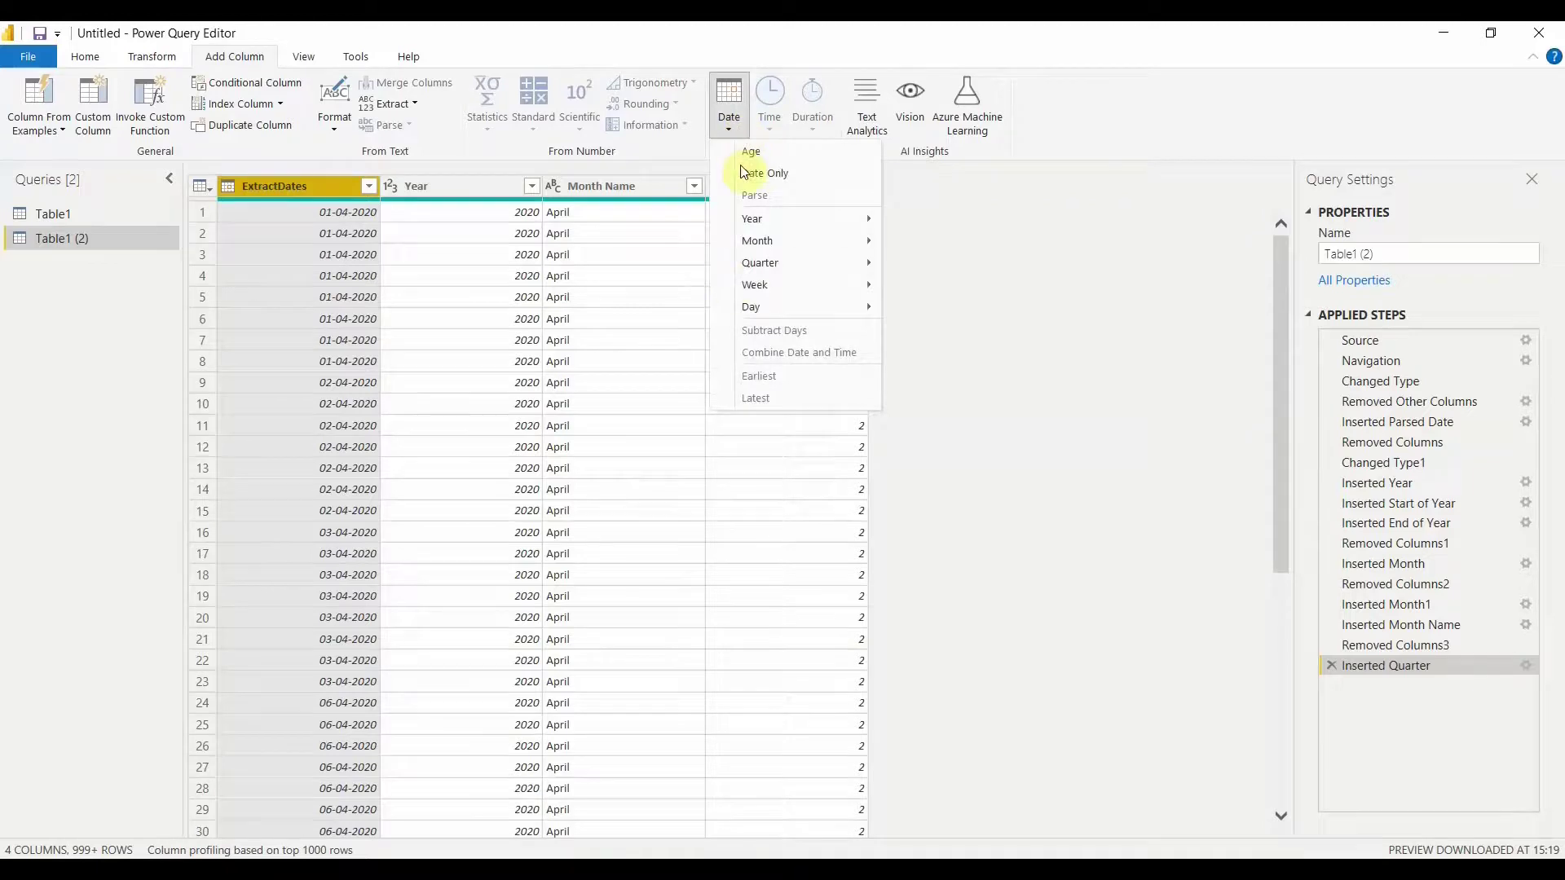
pyautogui.moveTo(747, 284)
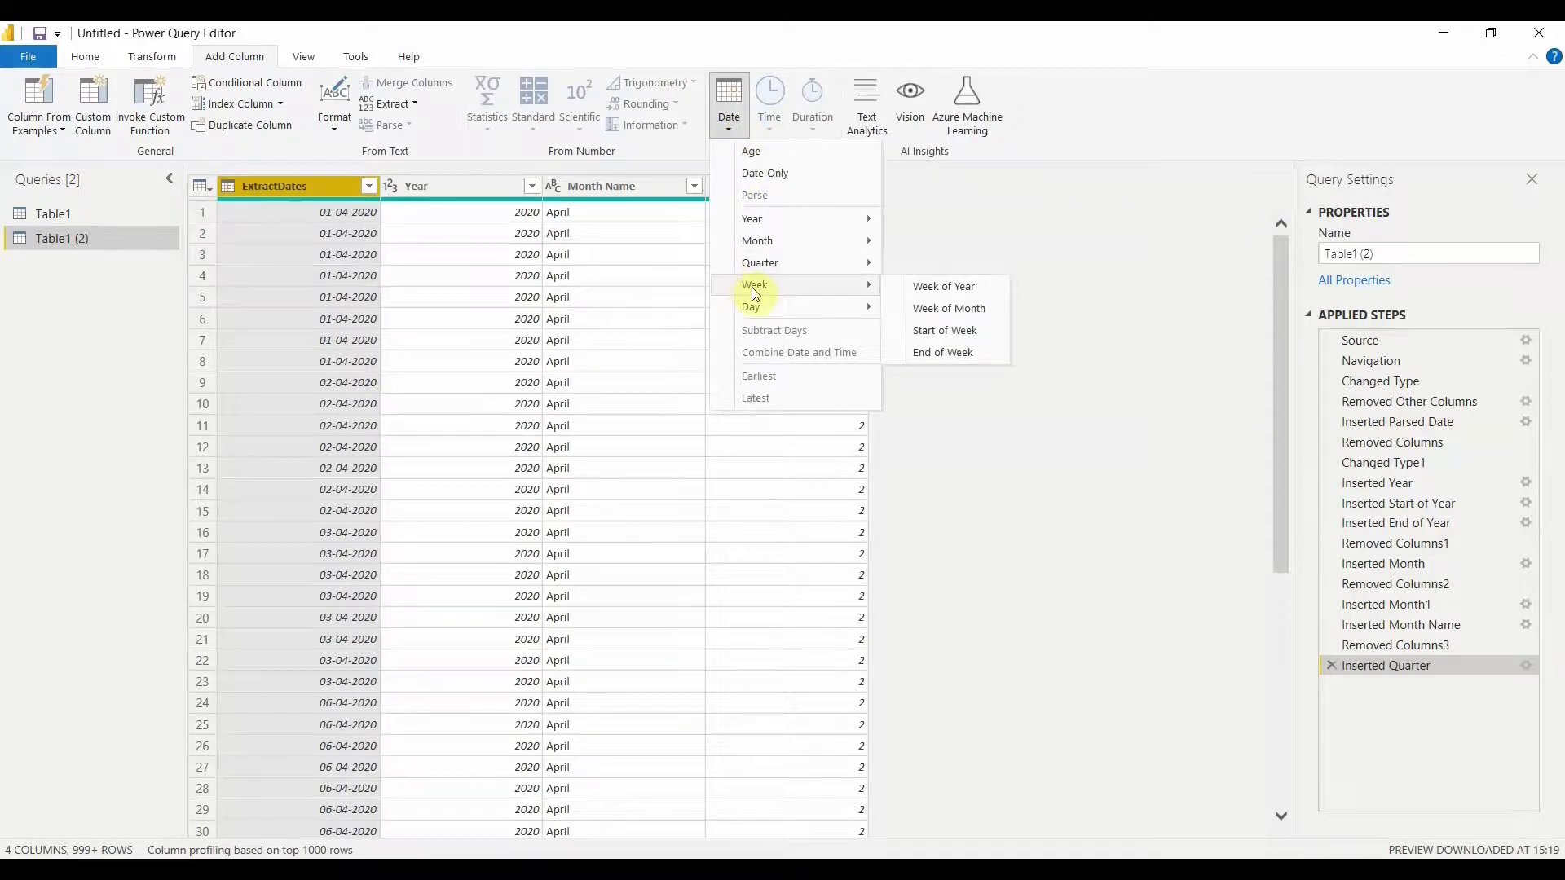
pyautogui.click(927, 287)
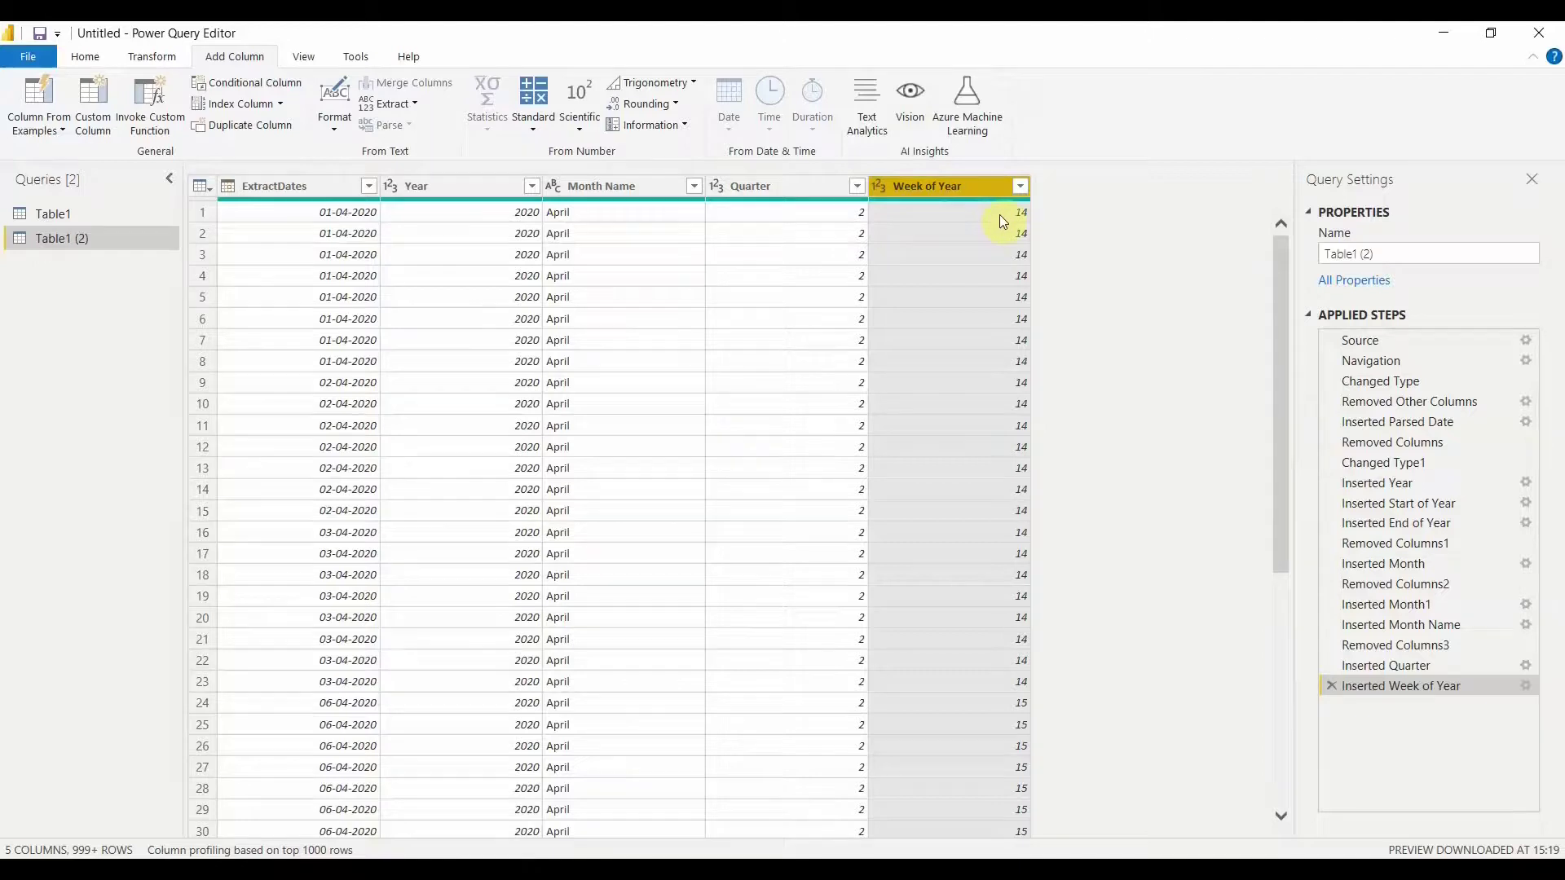
# - Add a Week of Month column from ExtractDates and compare its distinct values with the dates in the rows
pyautogui.click(330, 265)
pyautogui.click(729, 106)
pyautogui.moveTo(796, 293)
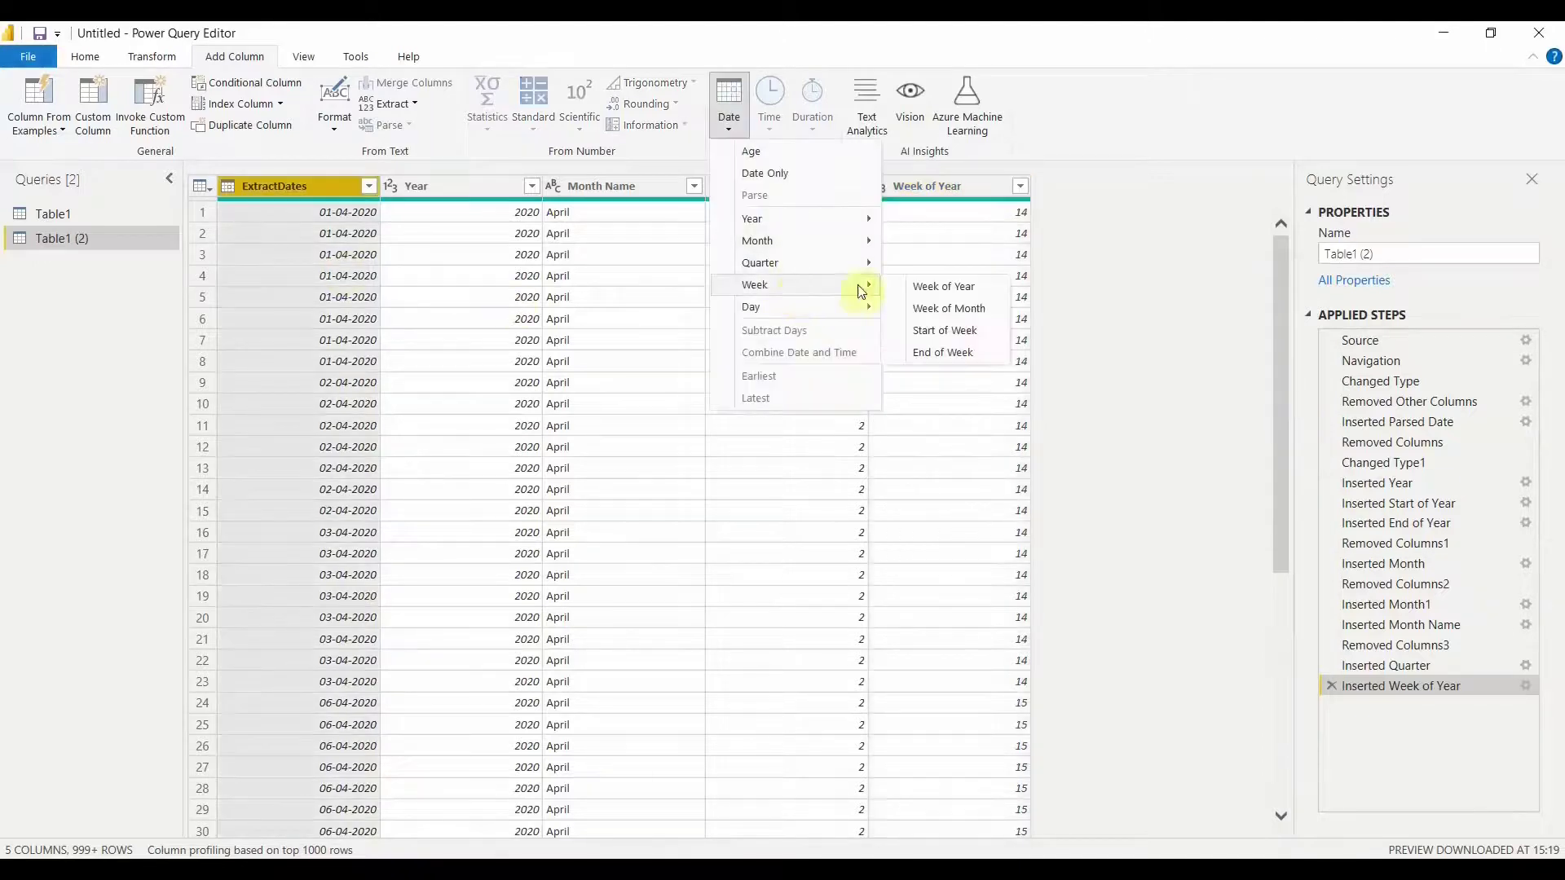
pyautogui.click(948, 310)
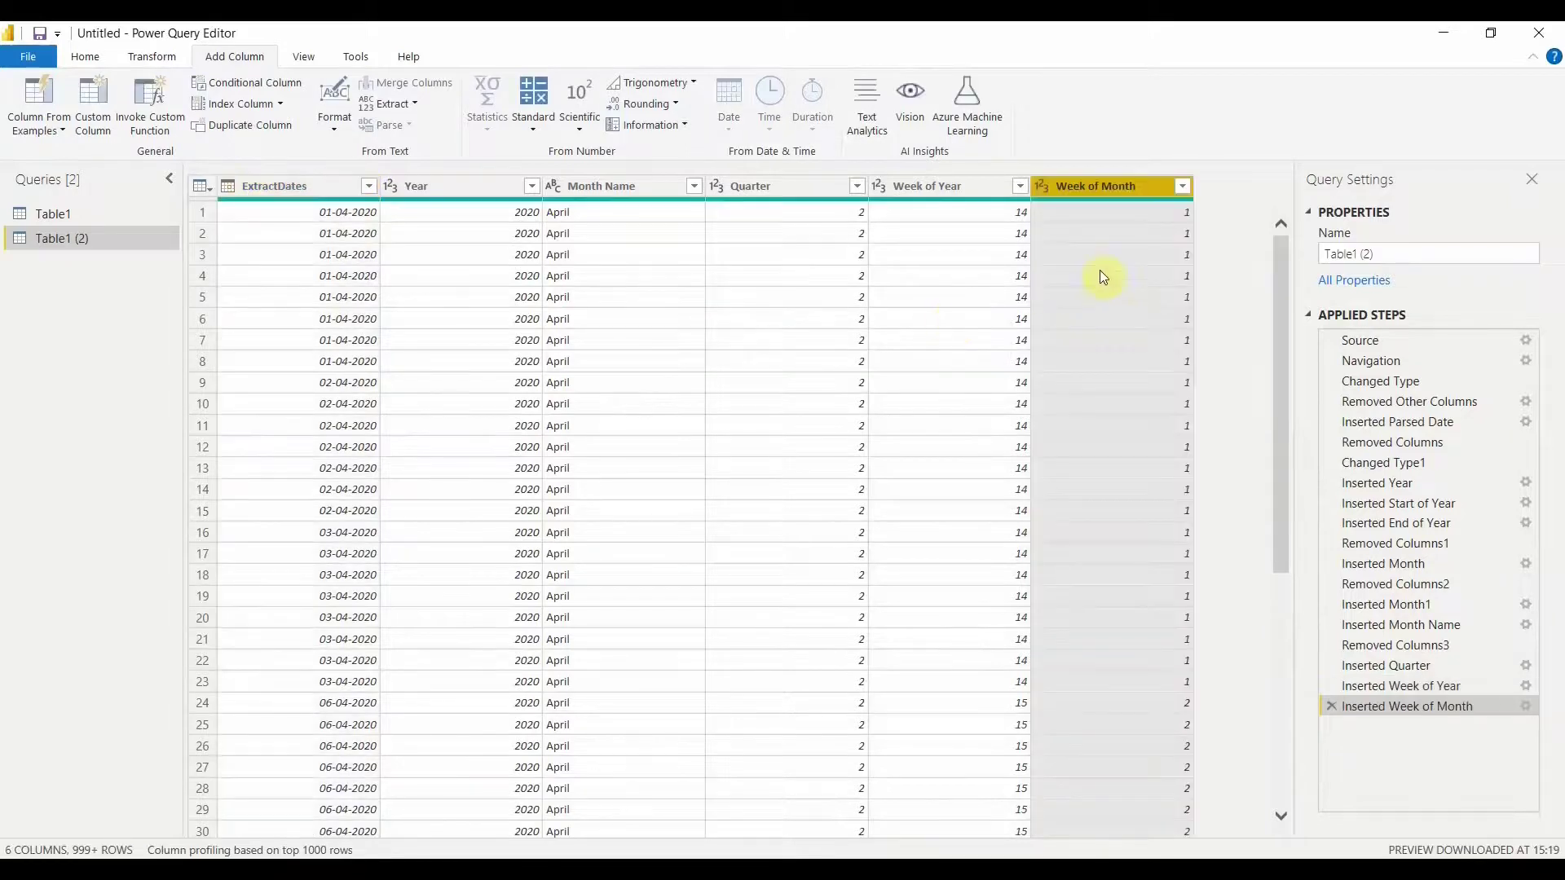
pyautogui.click(1182, 187)
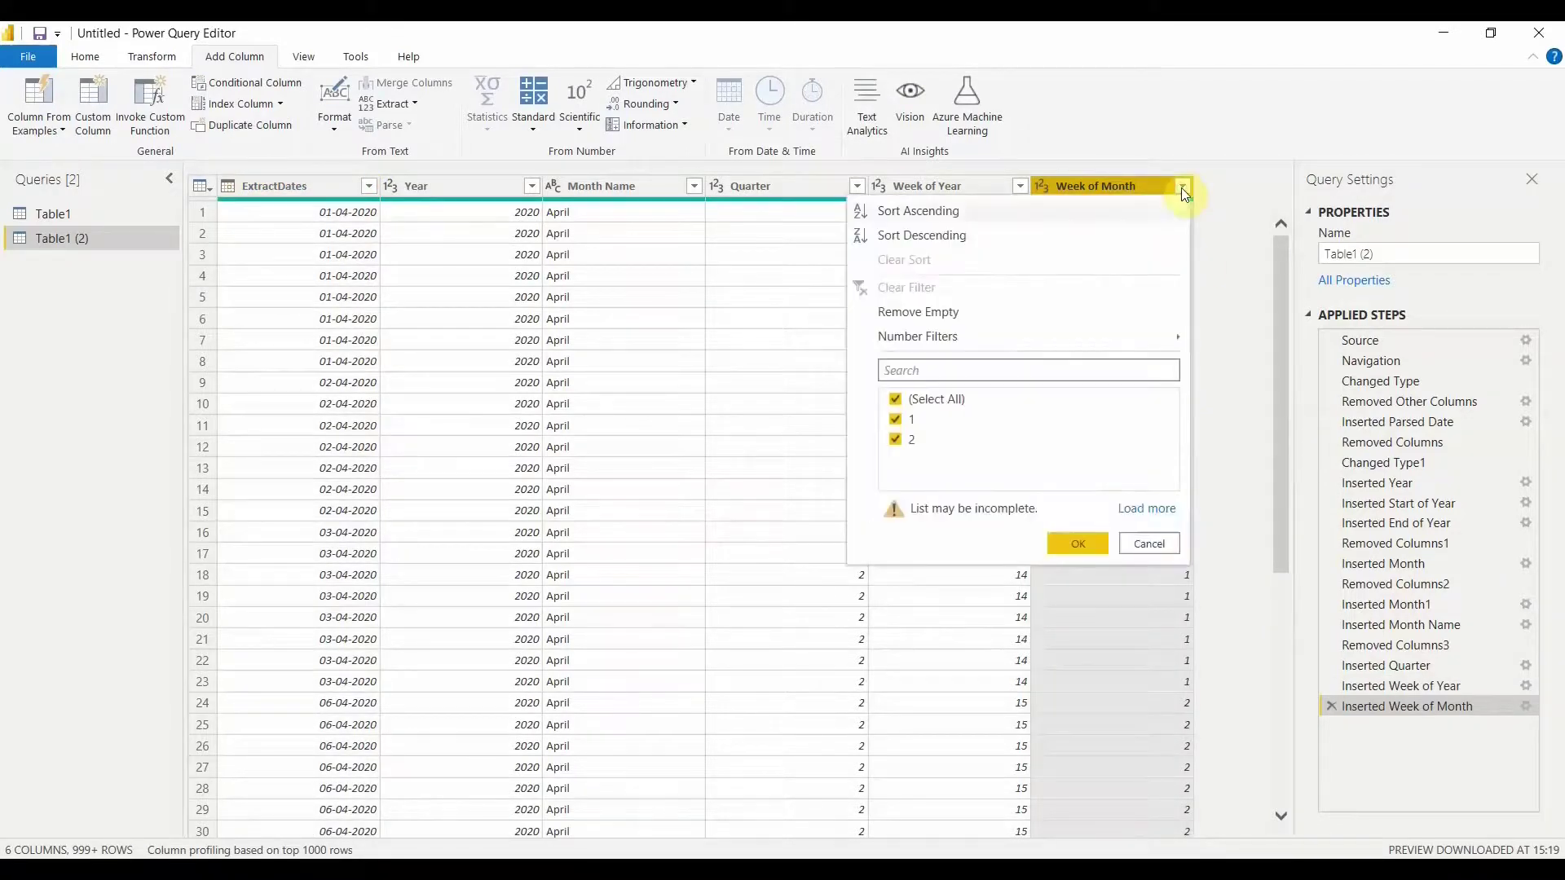
pyautogui.click(1172, 546)
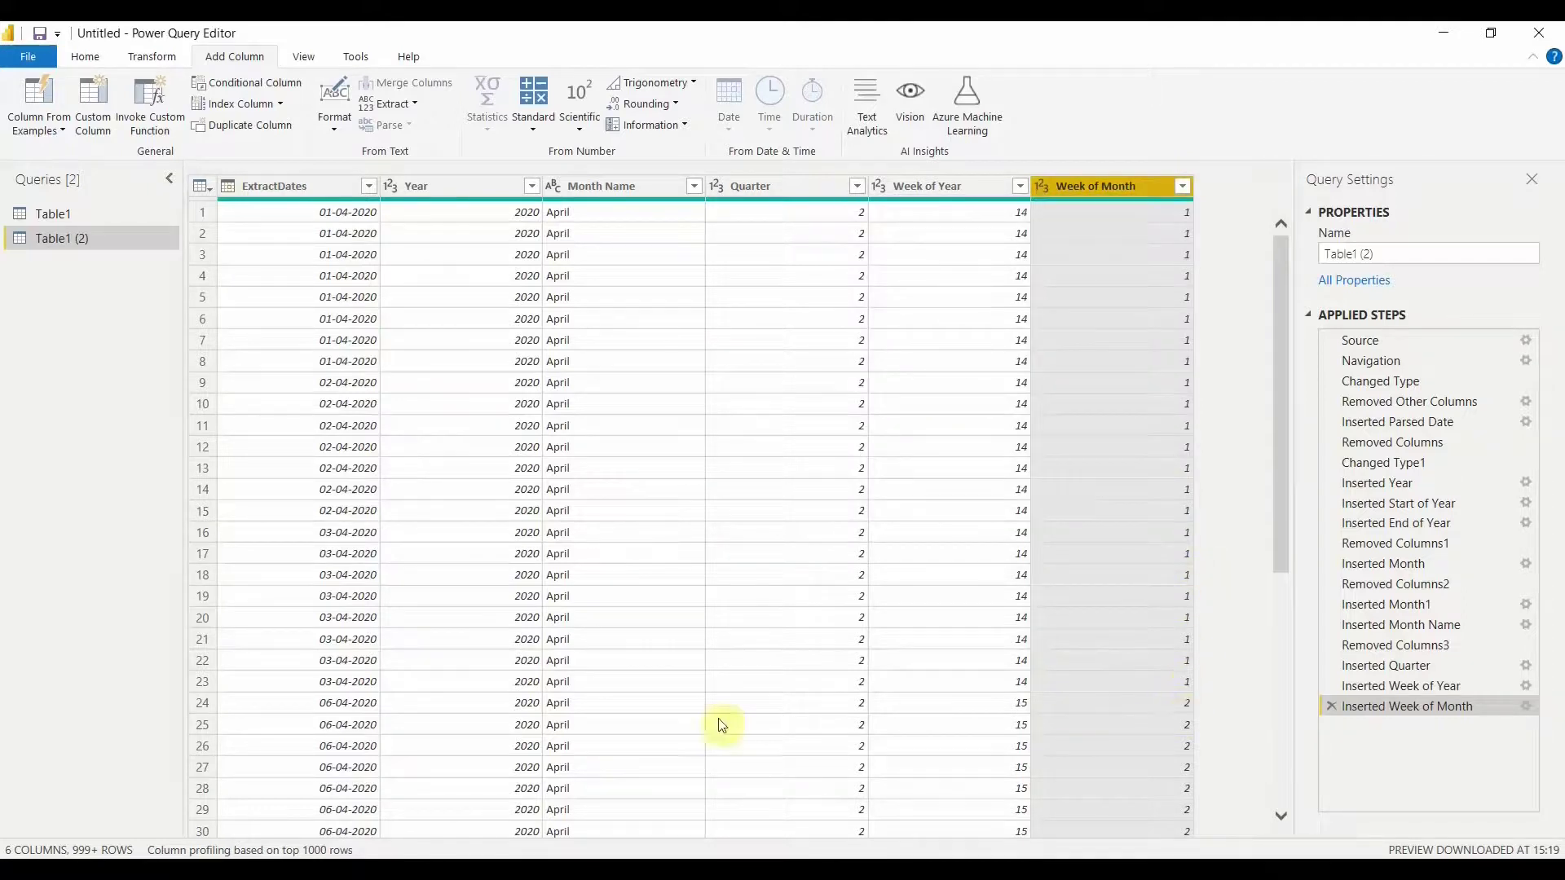
pyautogui.click(263, 706)
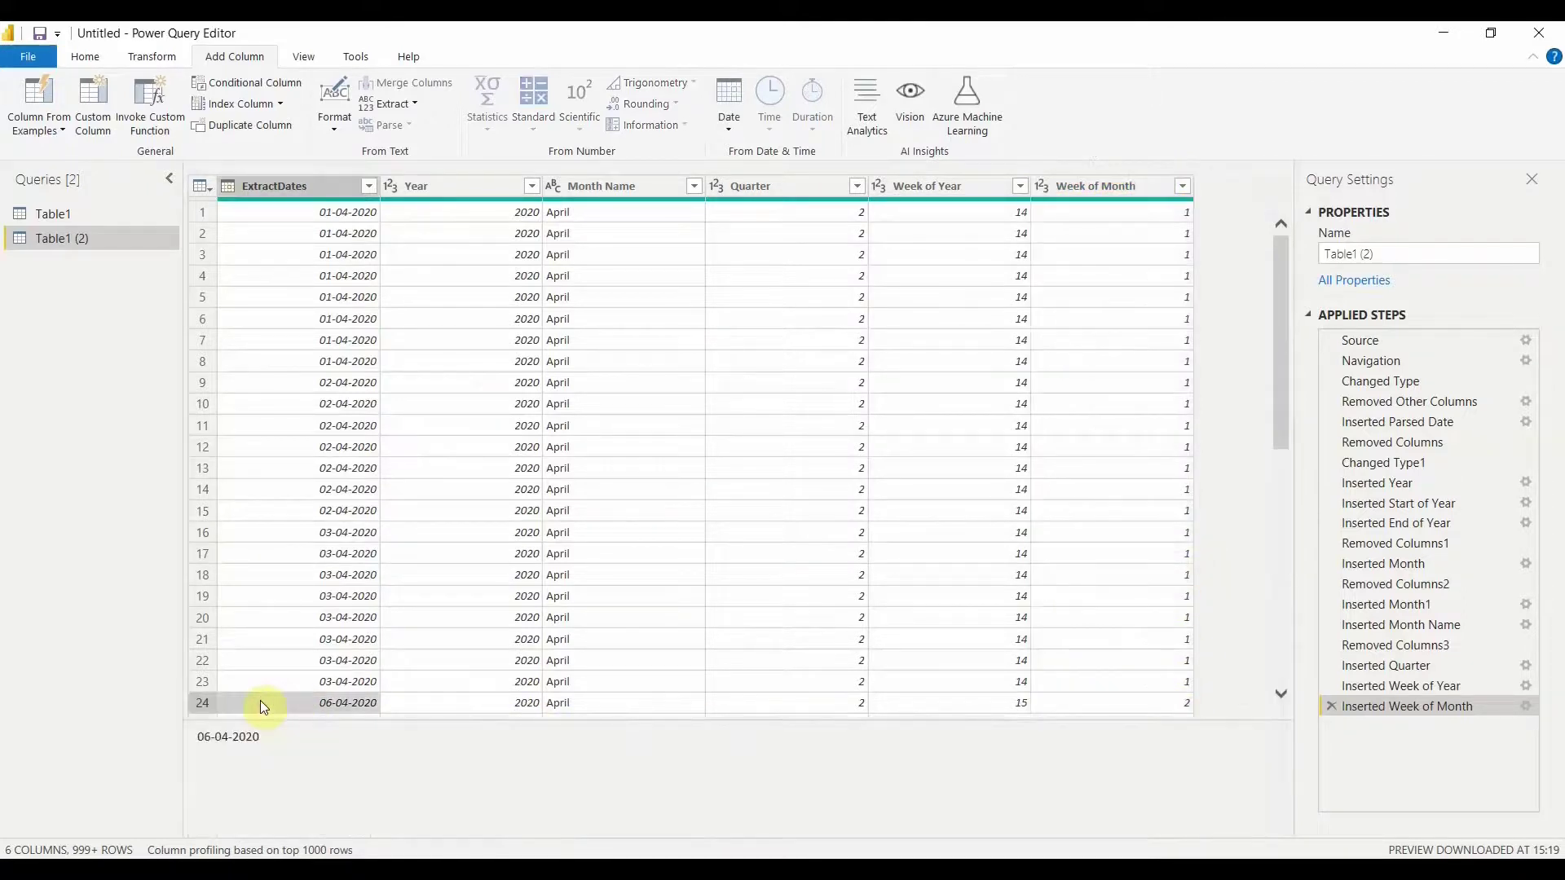
pyautogui.click(1168, 703)
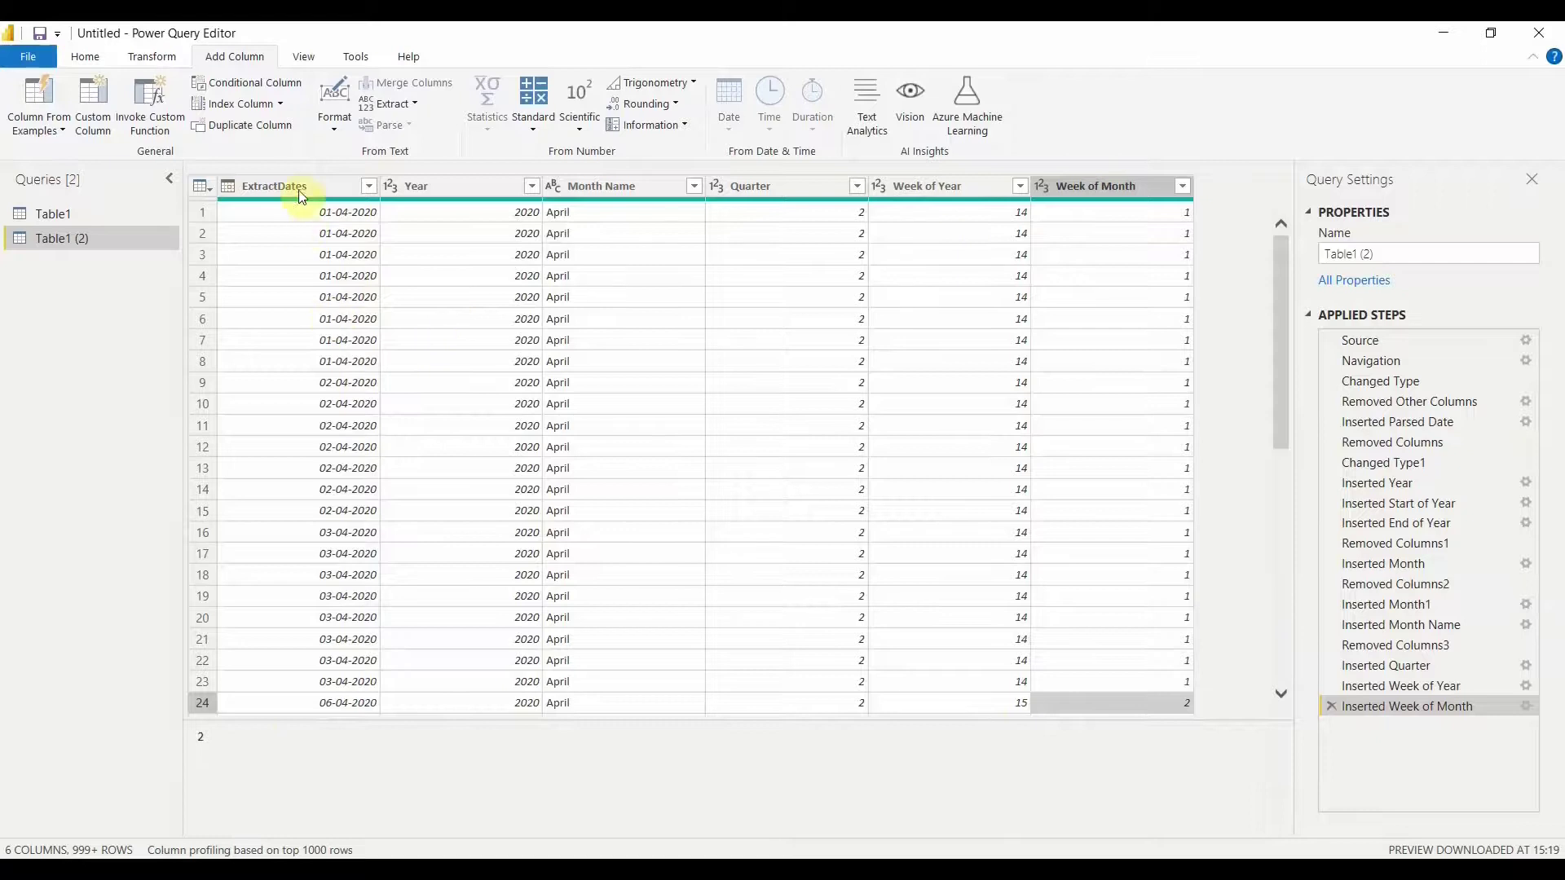
pyautogui.click(274, 186)
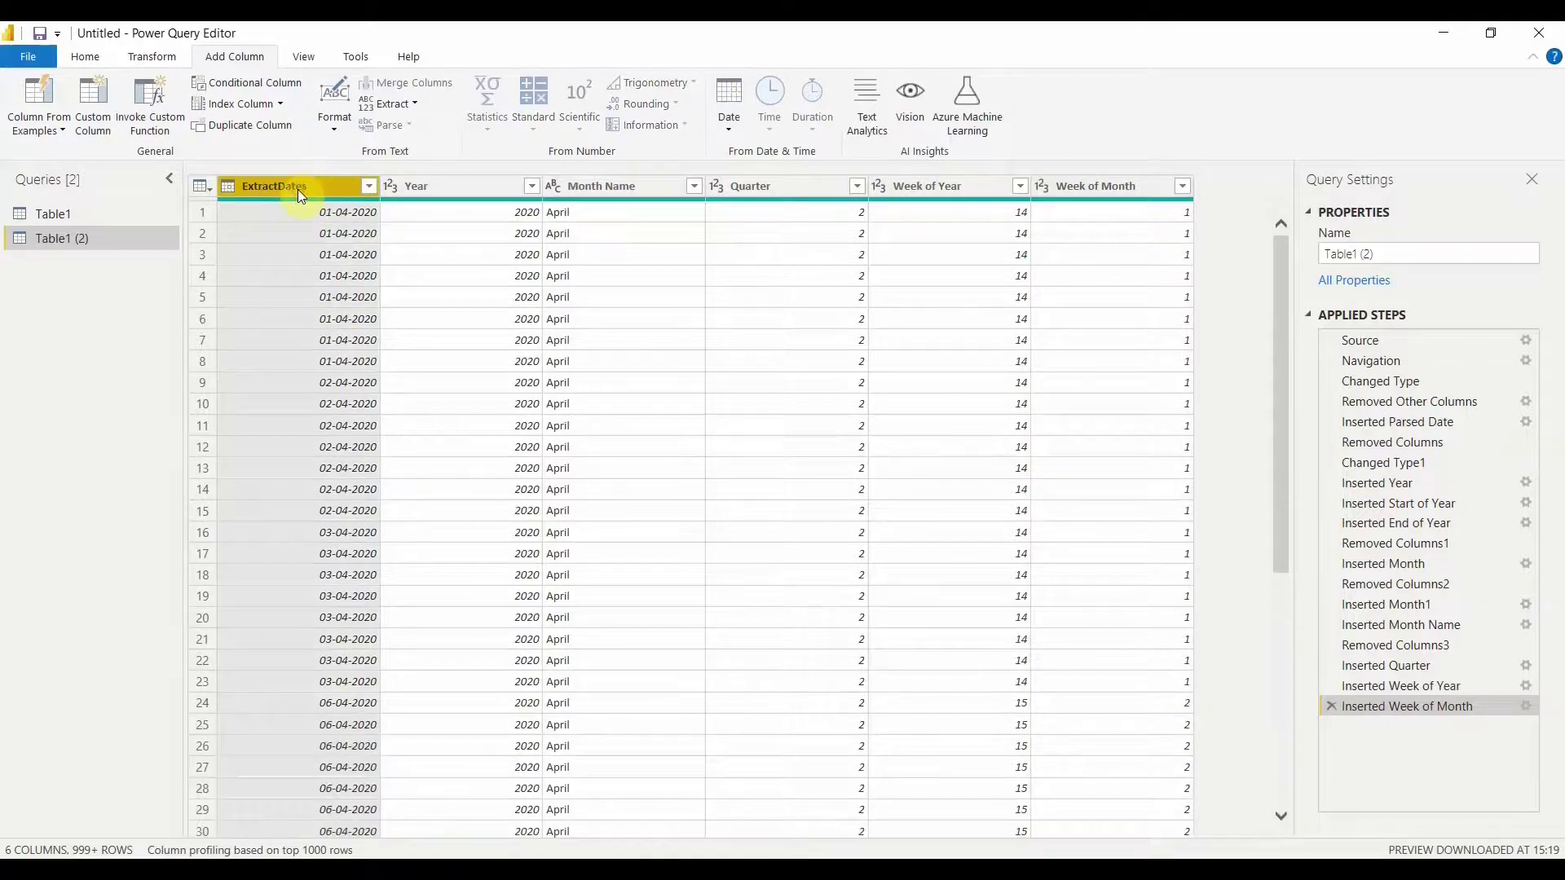
# - Add a Day column derived from ExtractDates and compare its values with the dates in the rows
pyautogui.click(727, 122)
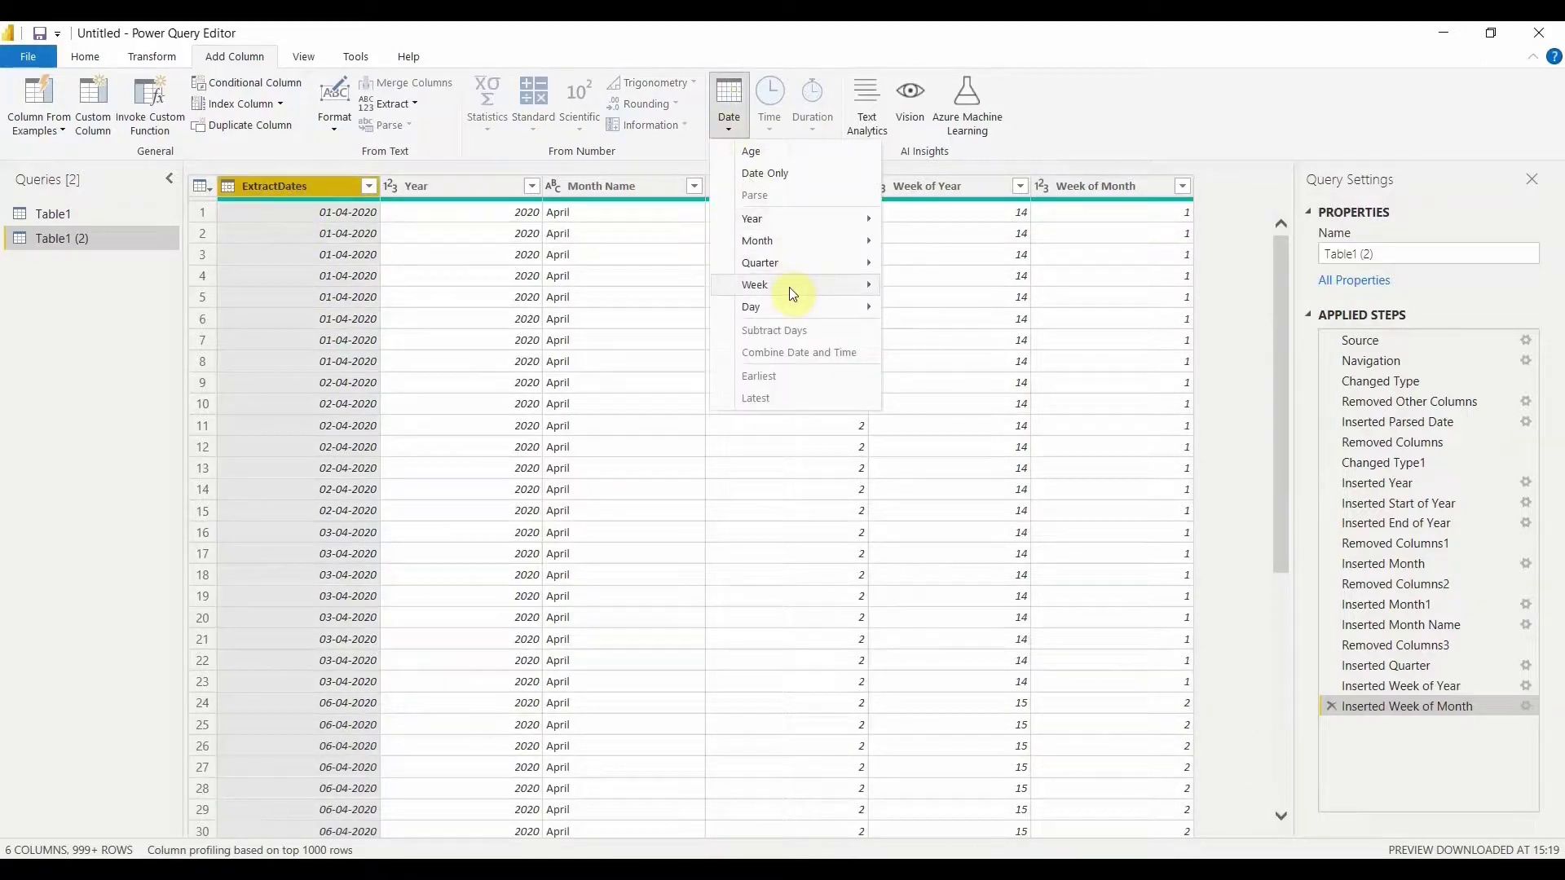
pyautogui.moveTo(808, 282)
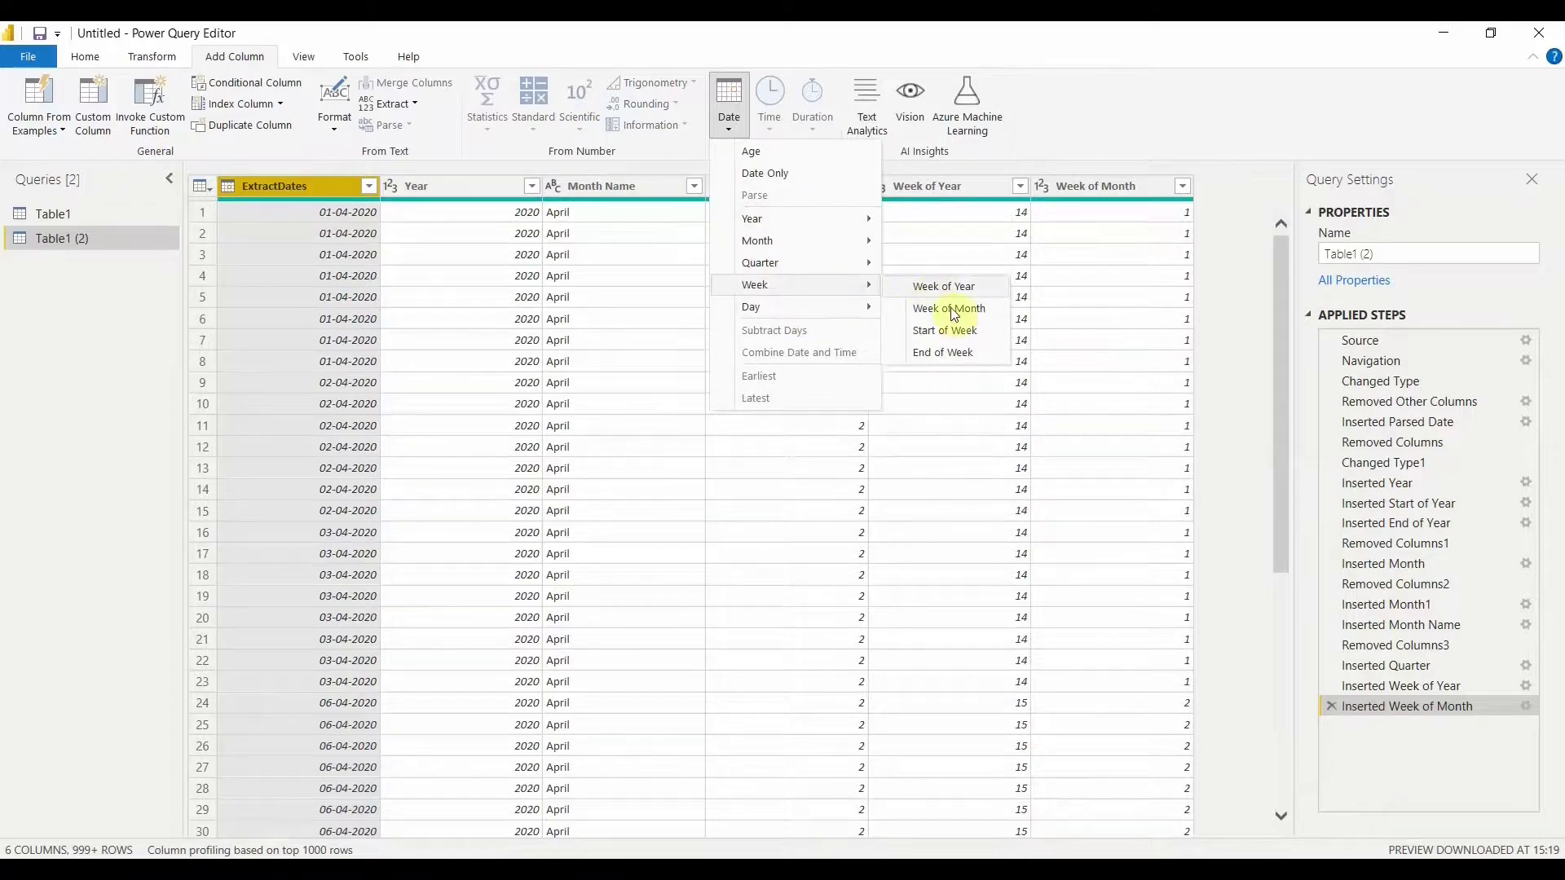
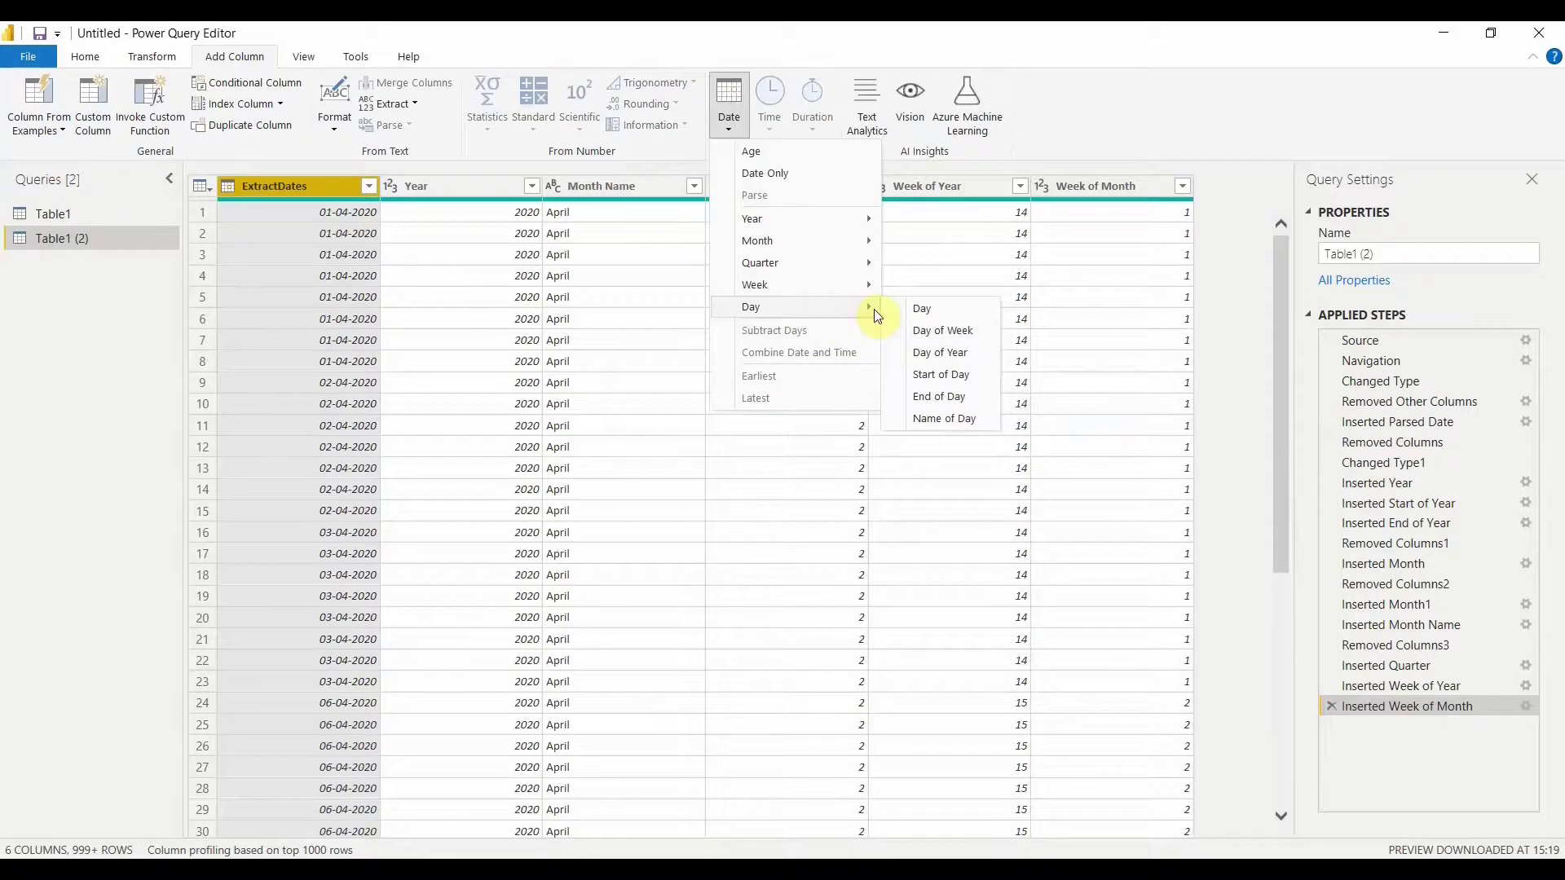
pyautogui.click(906, 310)
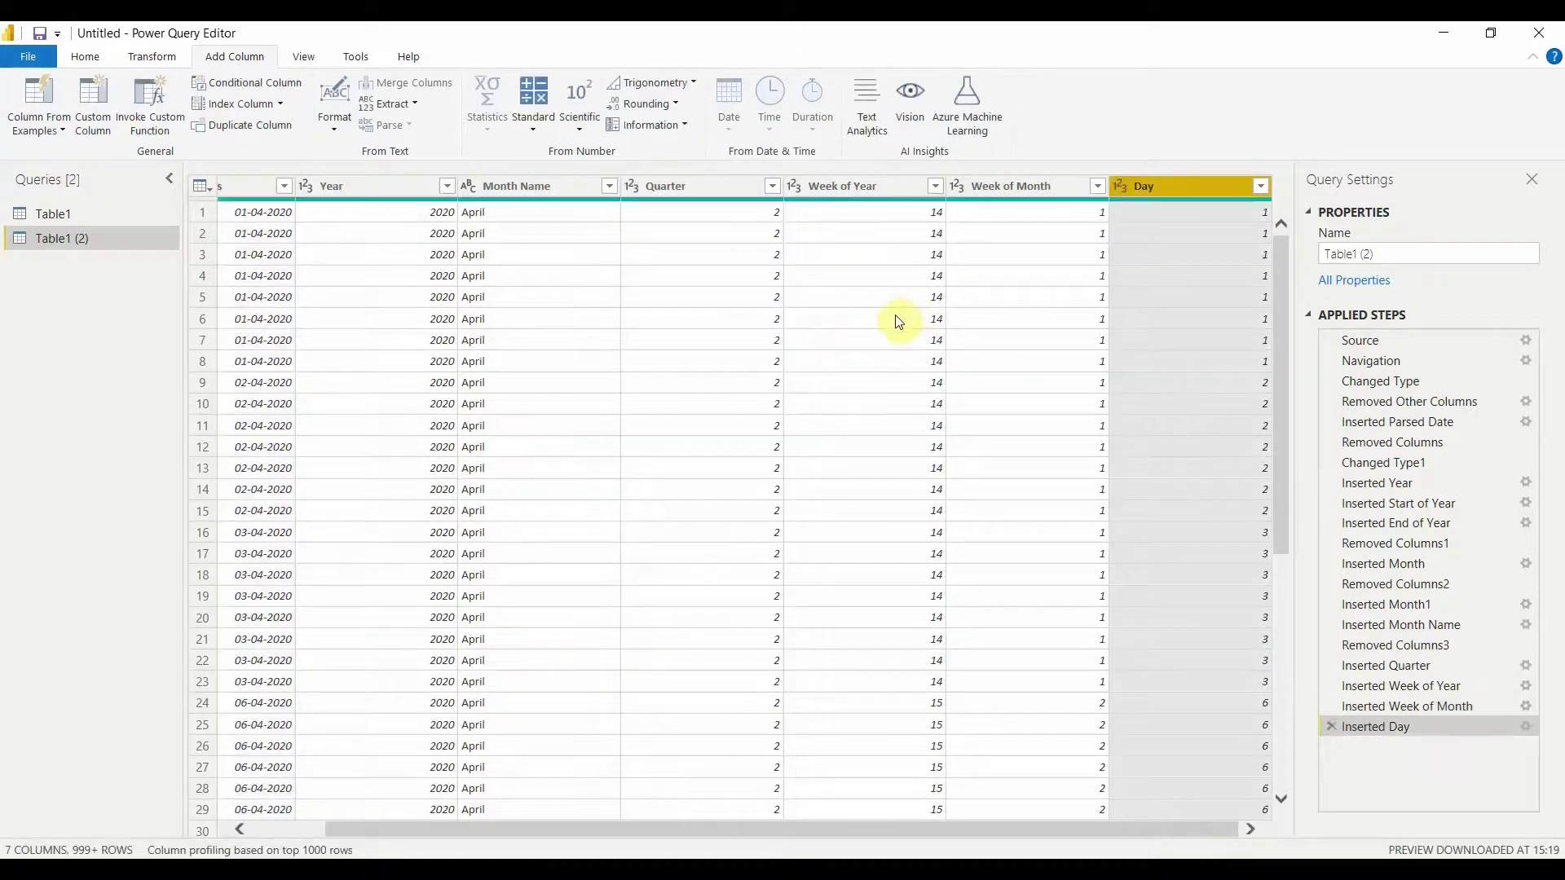
pyautogui.click(295, 833)
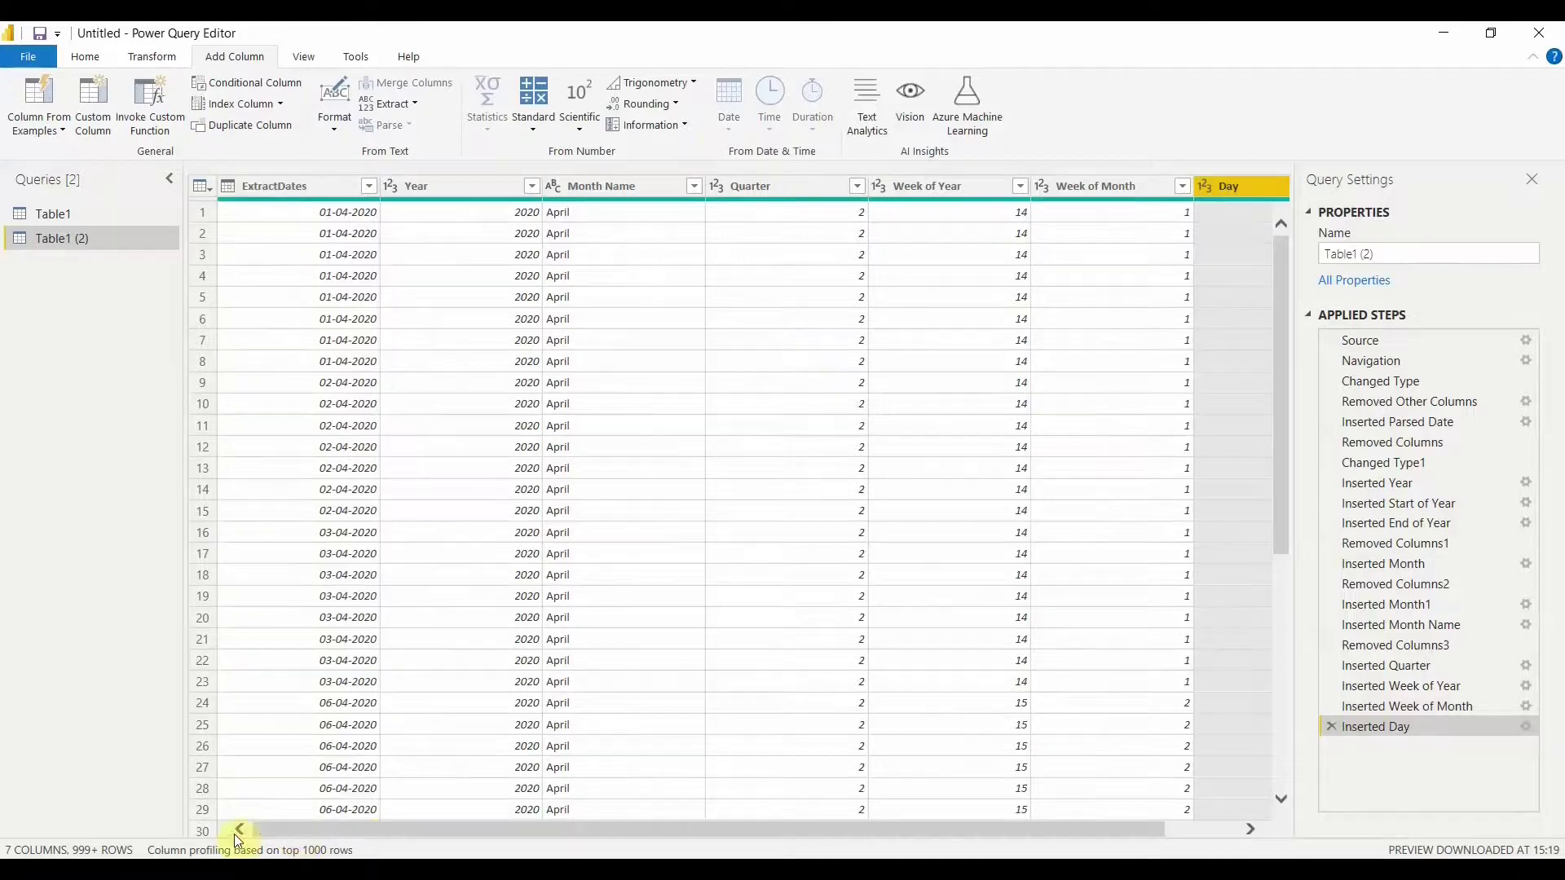
pyautogui.click(1191, 832)
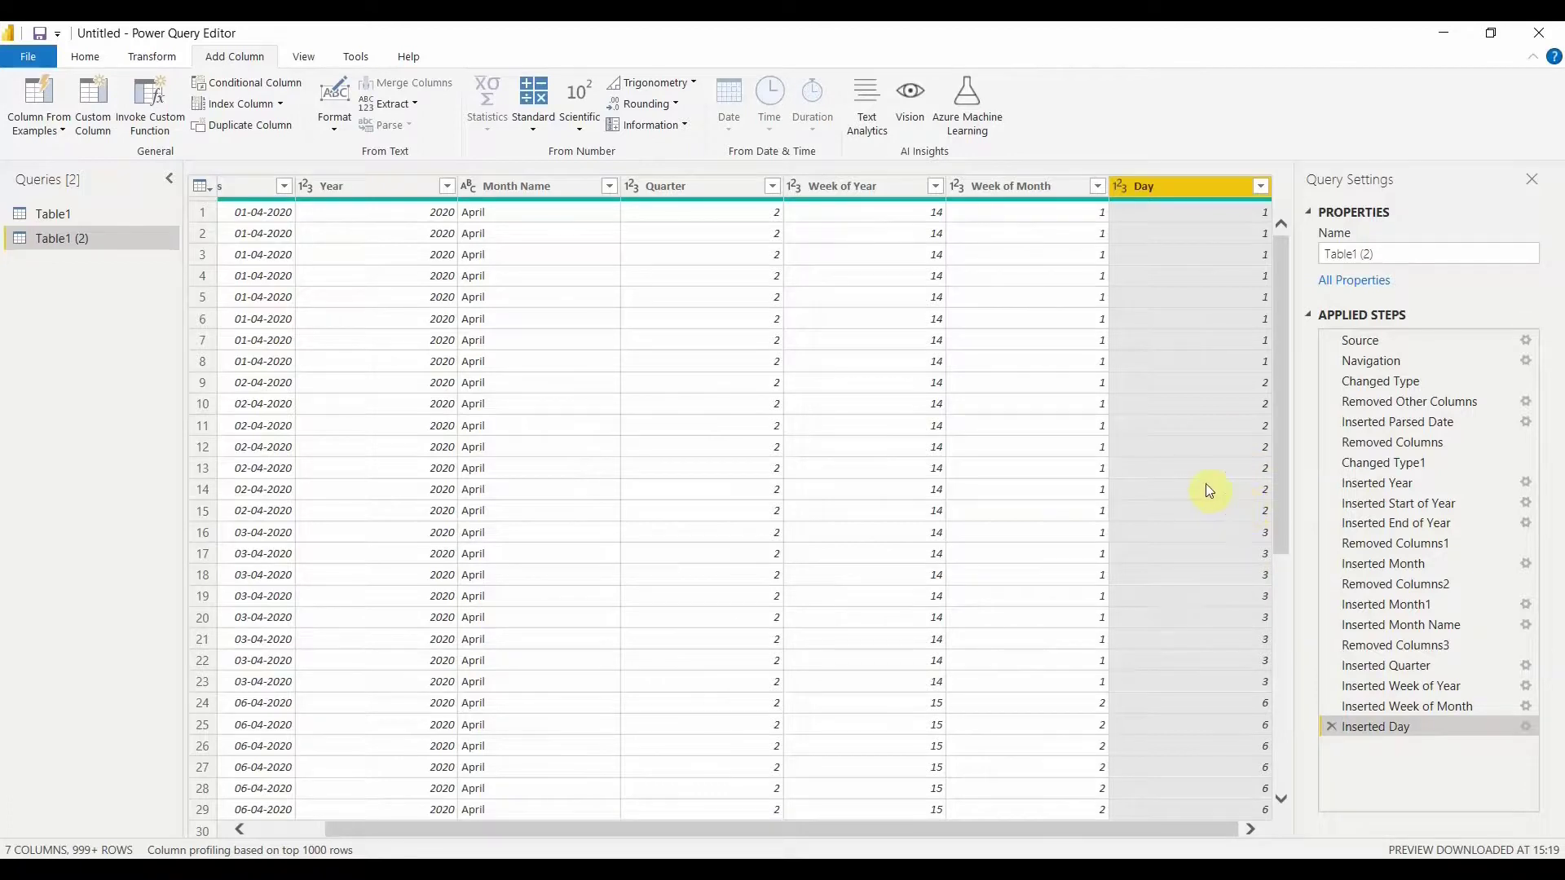
# - Add a Day of Week column derived from the ExtractDates column
pyautogui.click(262, 190)
pyautogui.click(730, 114)
pyautogui.moveTo(815, 312)
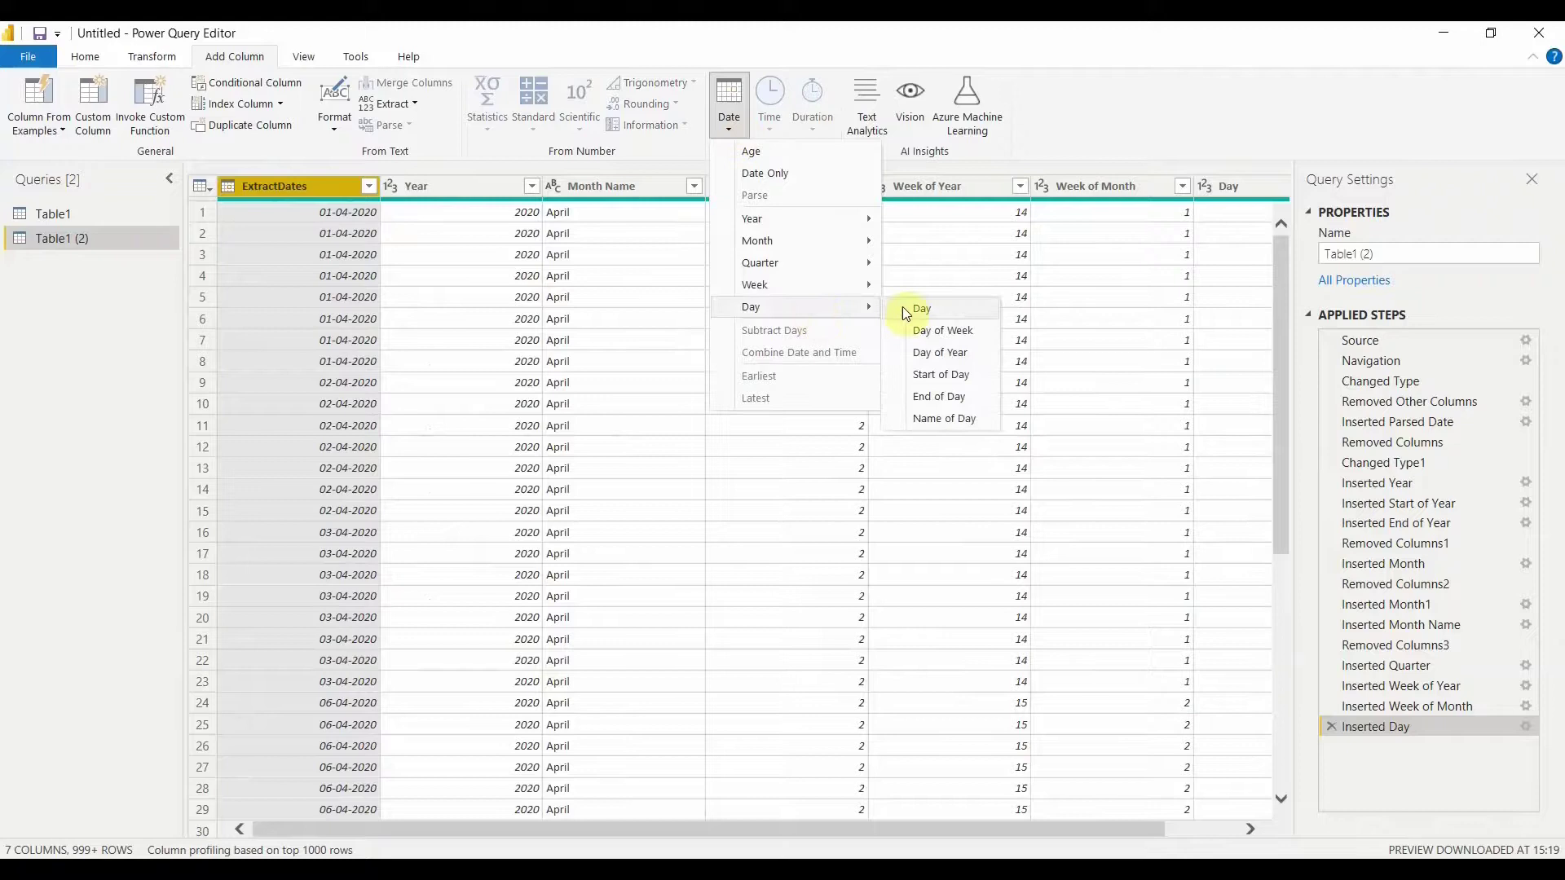
pyautogui.click(948, 335)
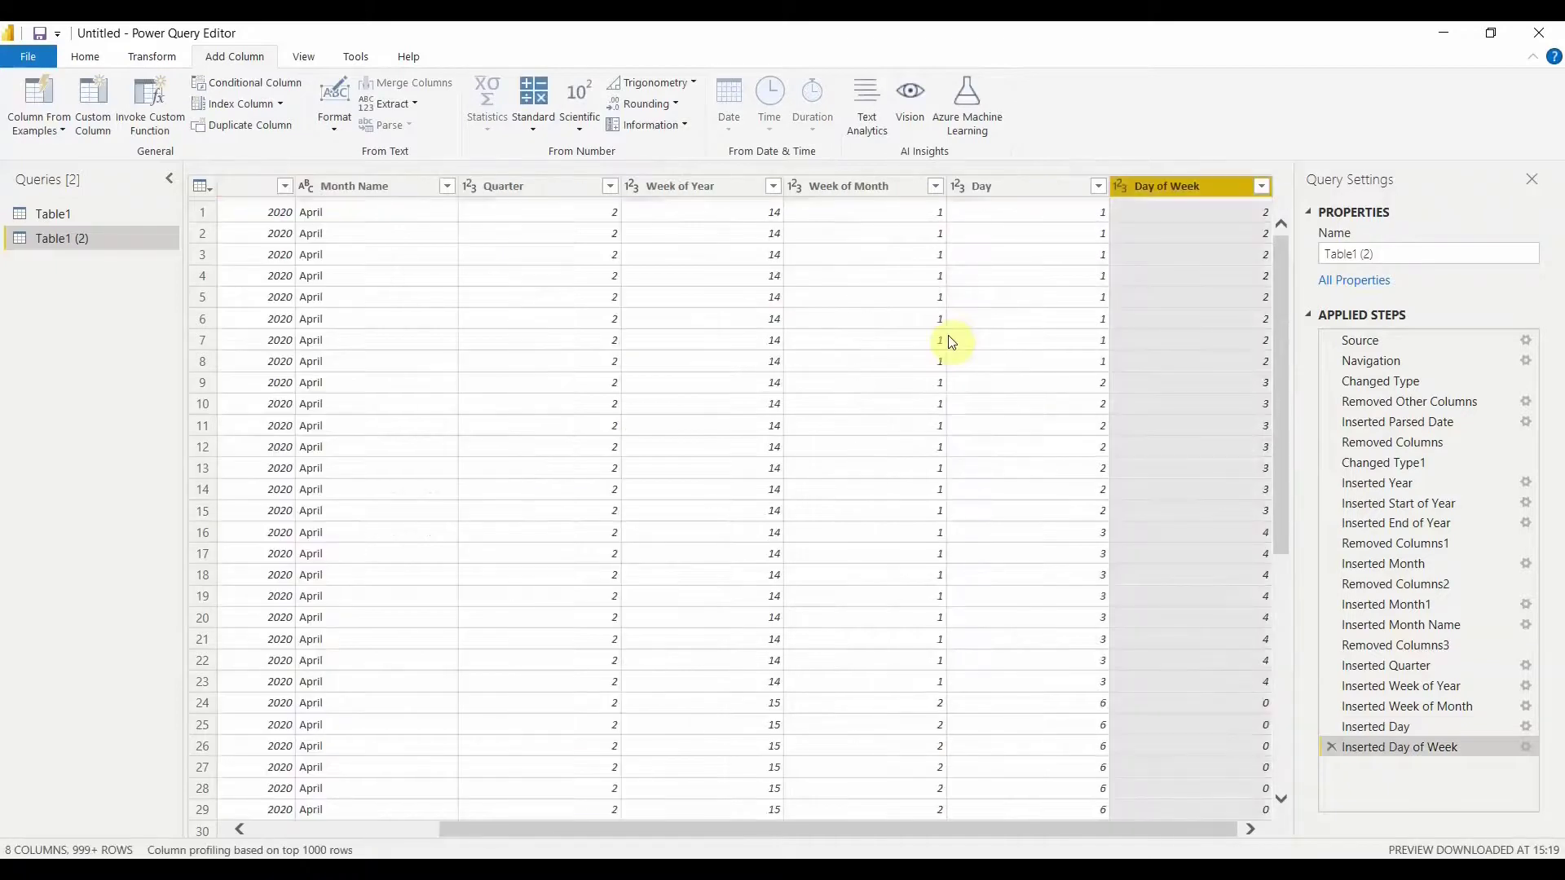
# - Add a Name of Day column derived from ExtractDates and look through its weekday names
pyautogui.moveTo(1114, 833); pyautogui.dragTo(715, 830)
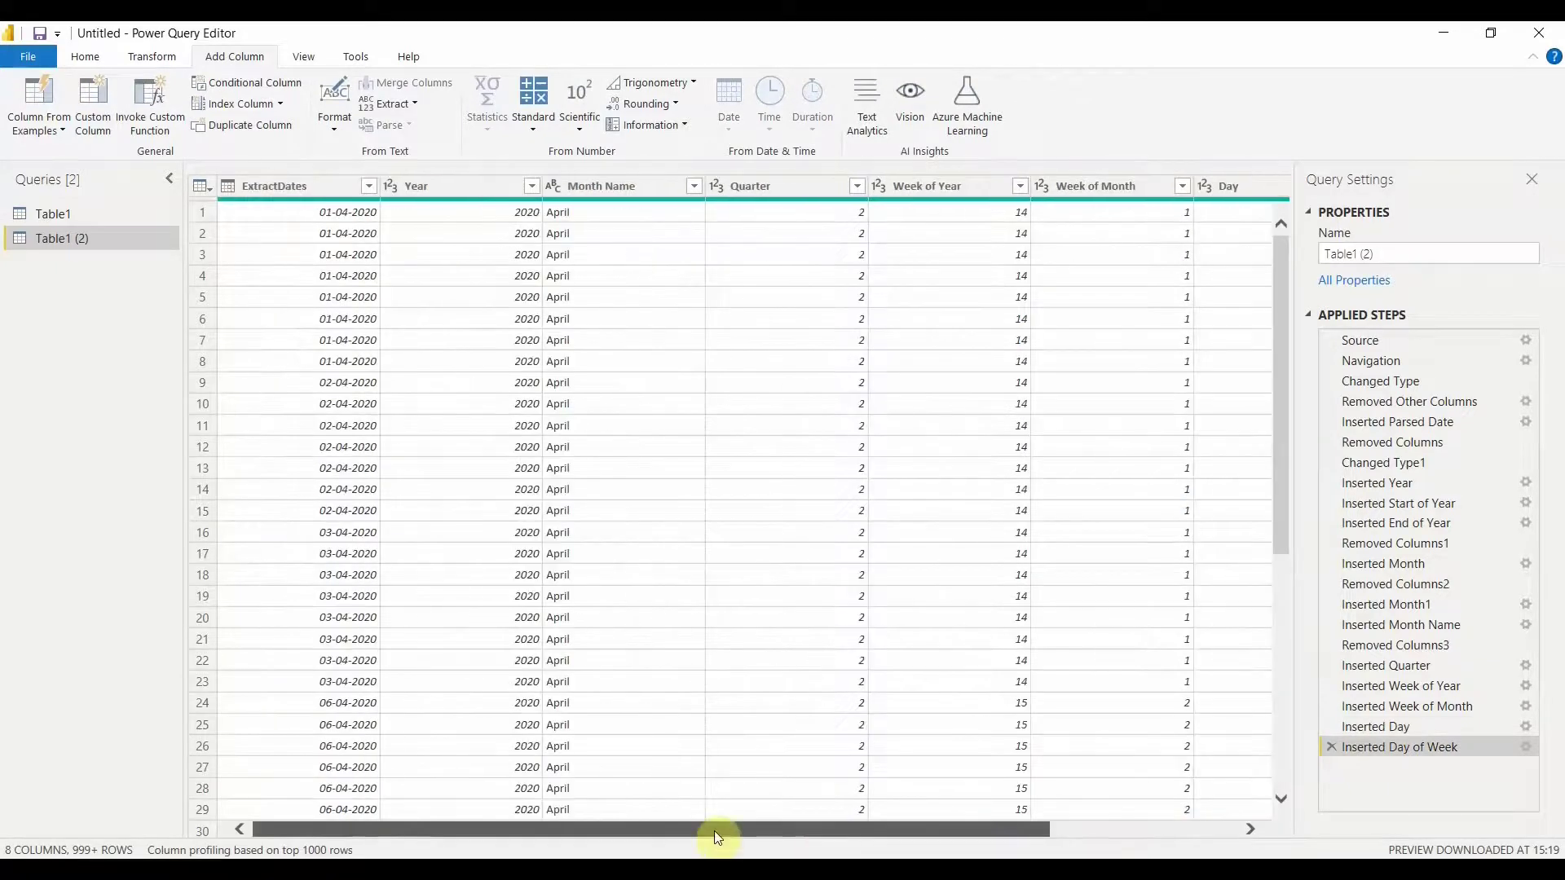
pyautogui.click(265, 185)
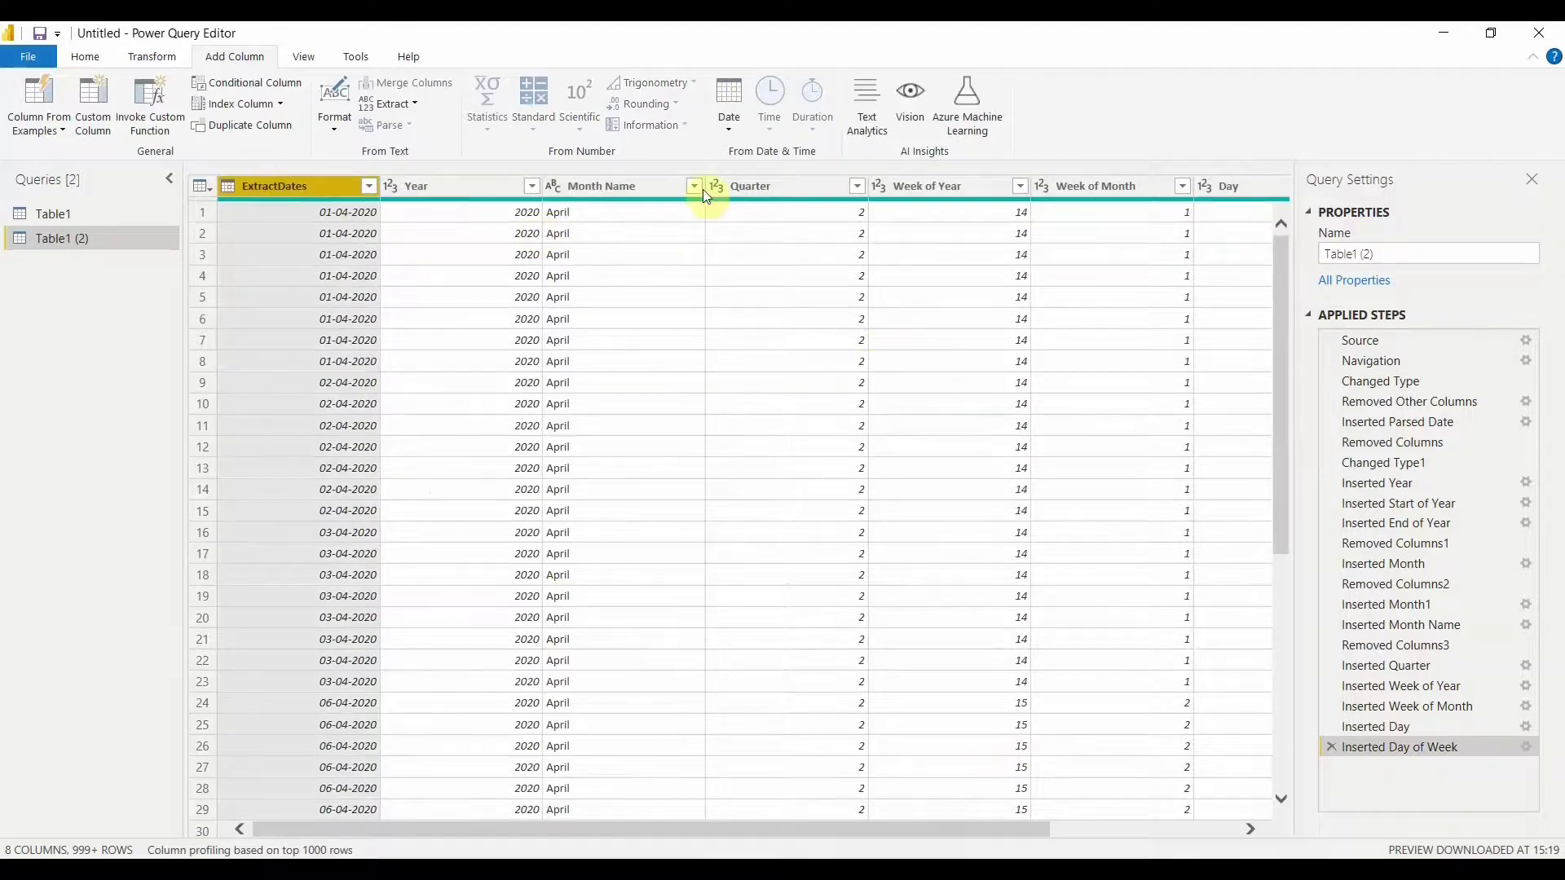
pyautogui.click(730, 130)
pyautogui.moveTo(796, 317)
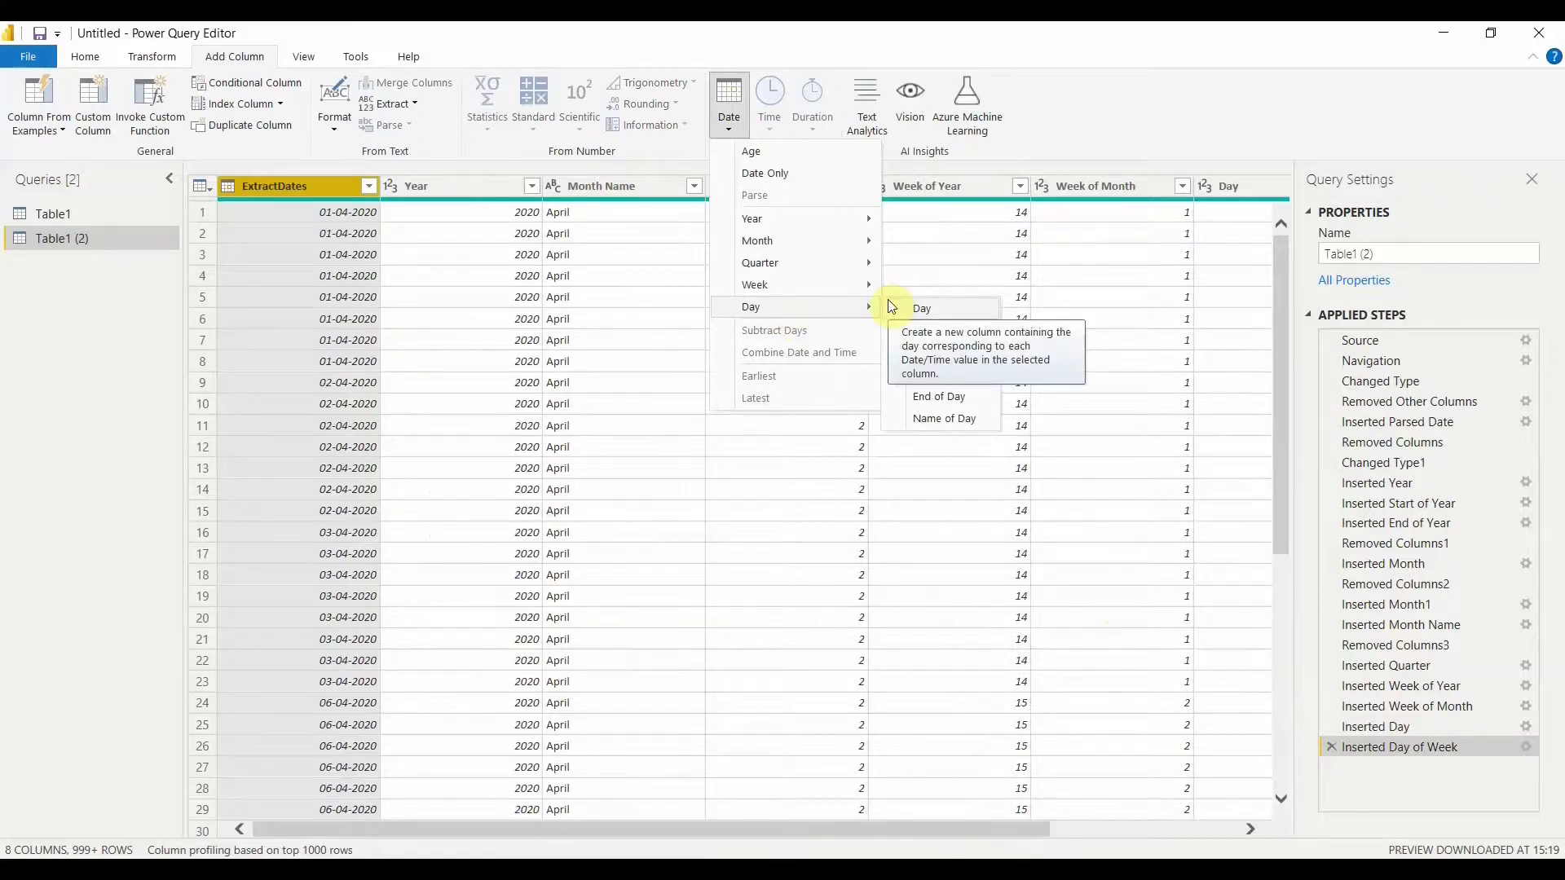
pyautogui.click(274, 190)
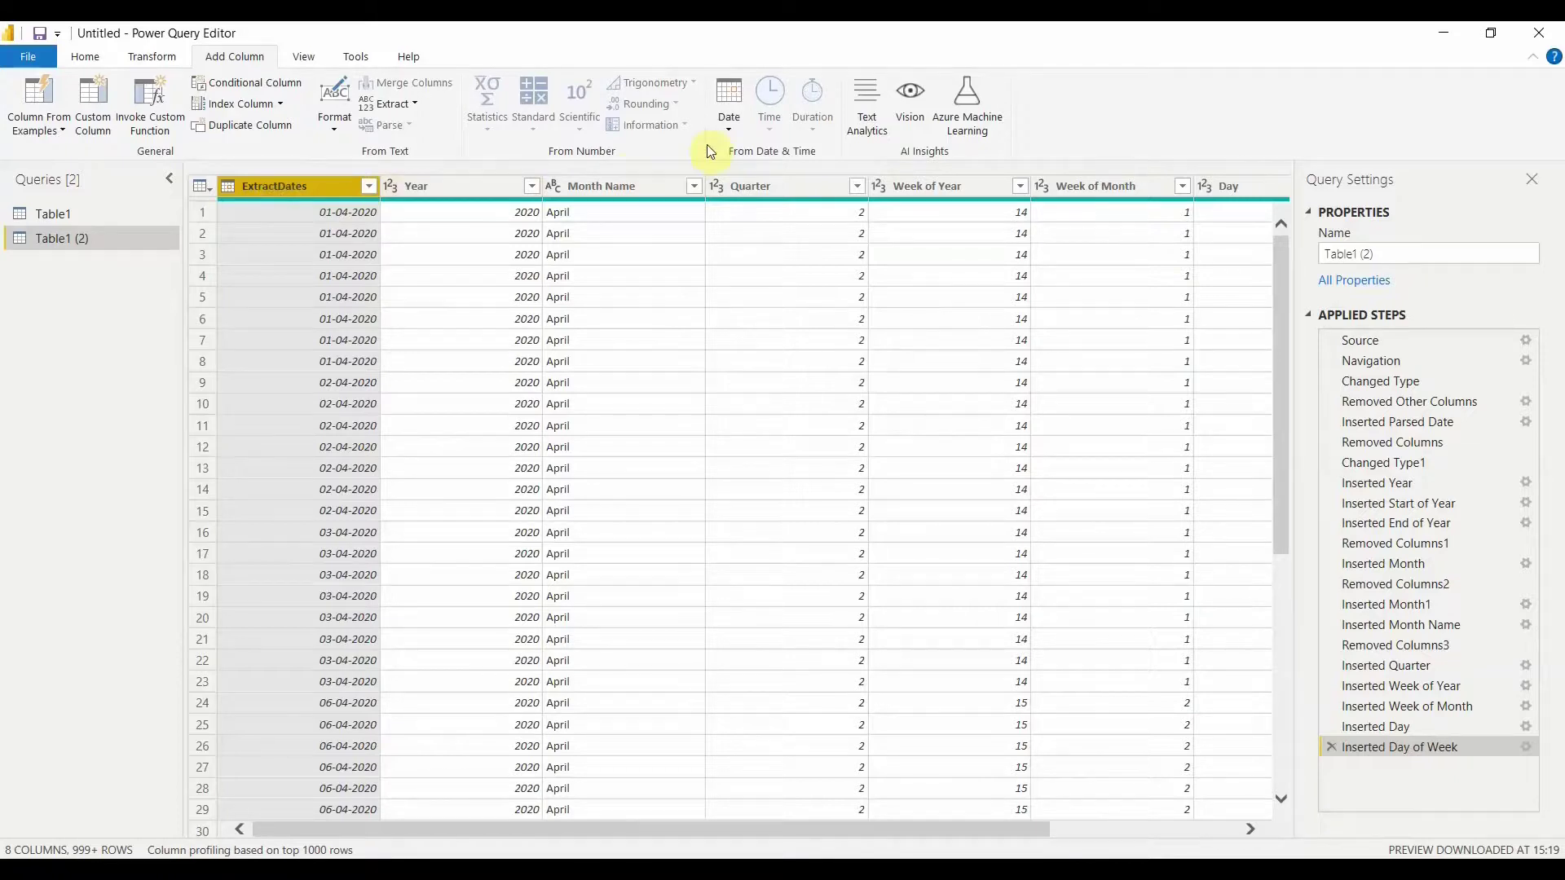
pyautogui.click(728, 131)
pyautogui.moveTo(850, 308)
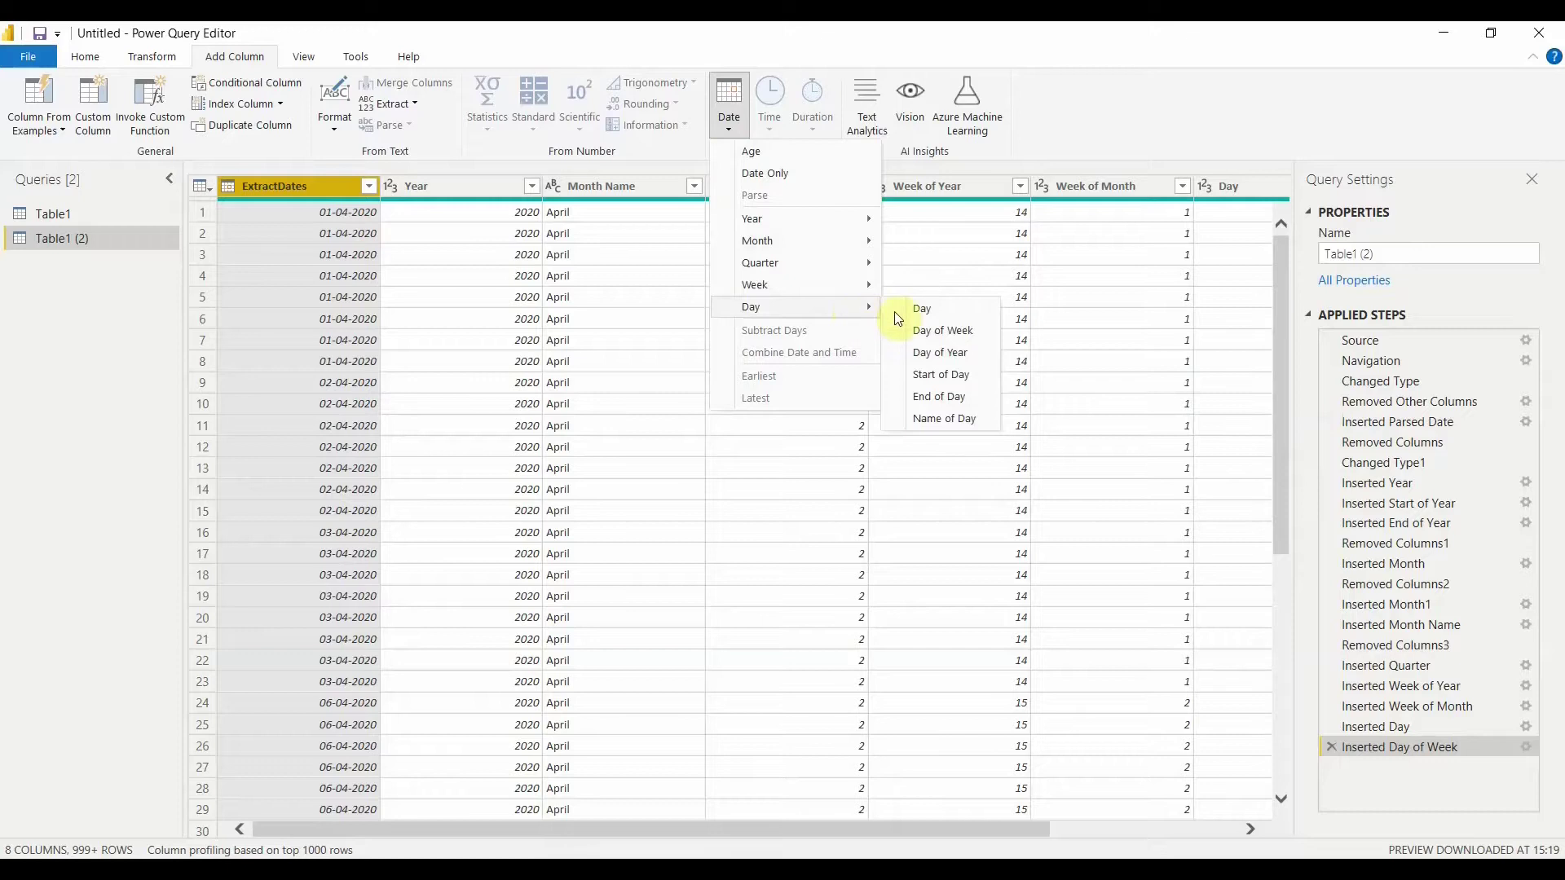
pyautogui.click(963, 418)
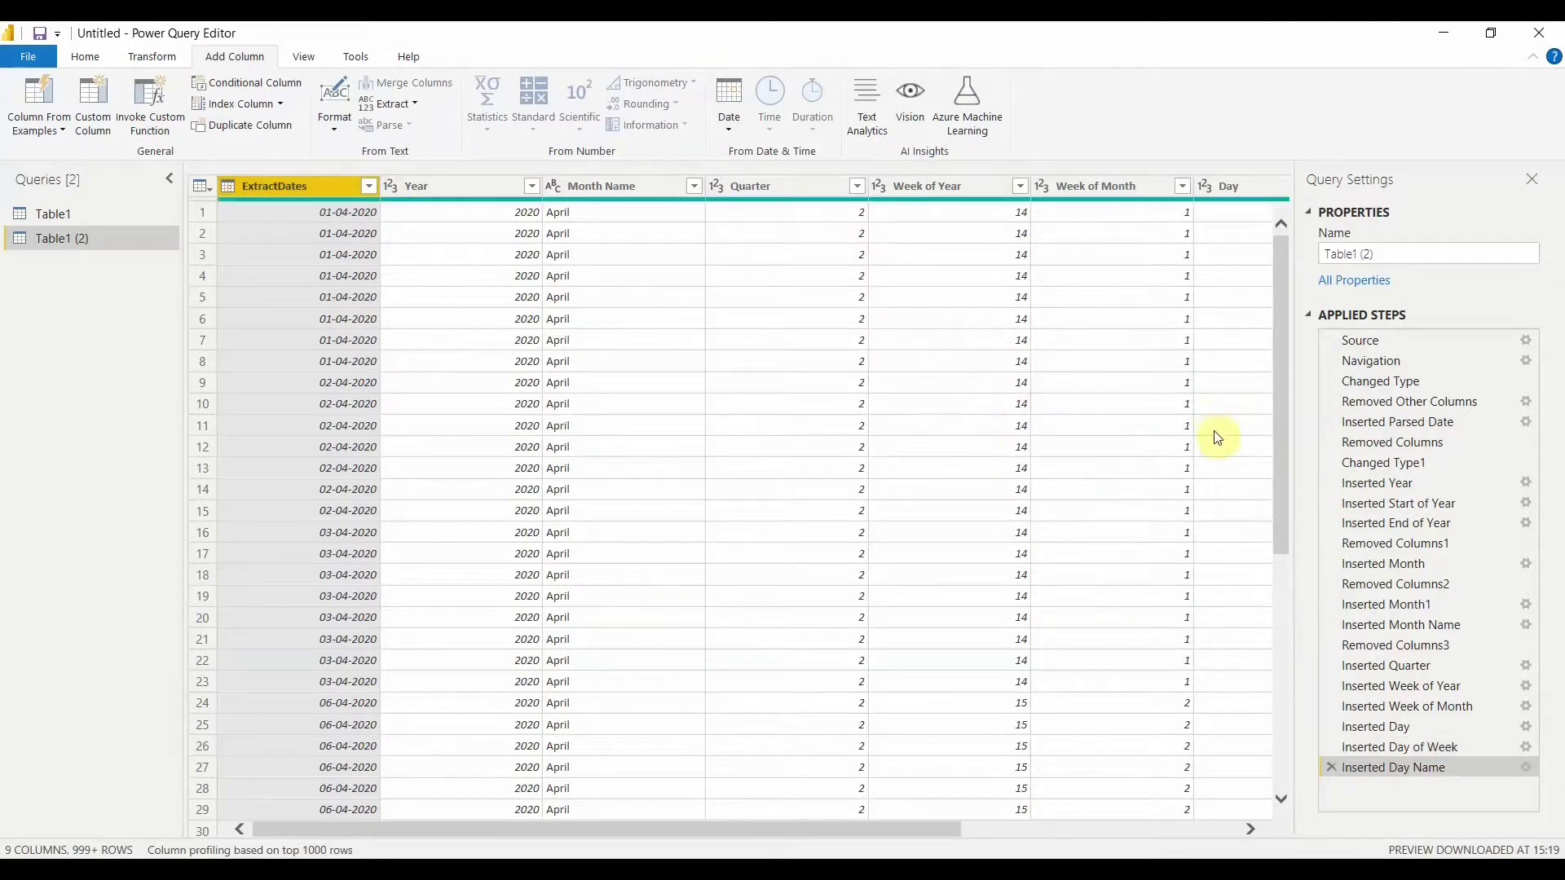
pyautogui.moveTo(874, 828); pyautogui.dragTo(1212, 832)
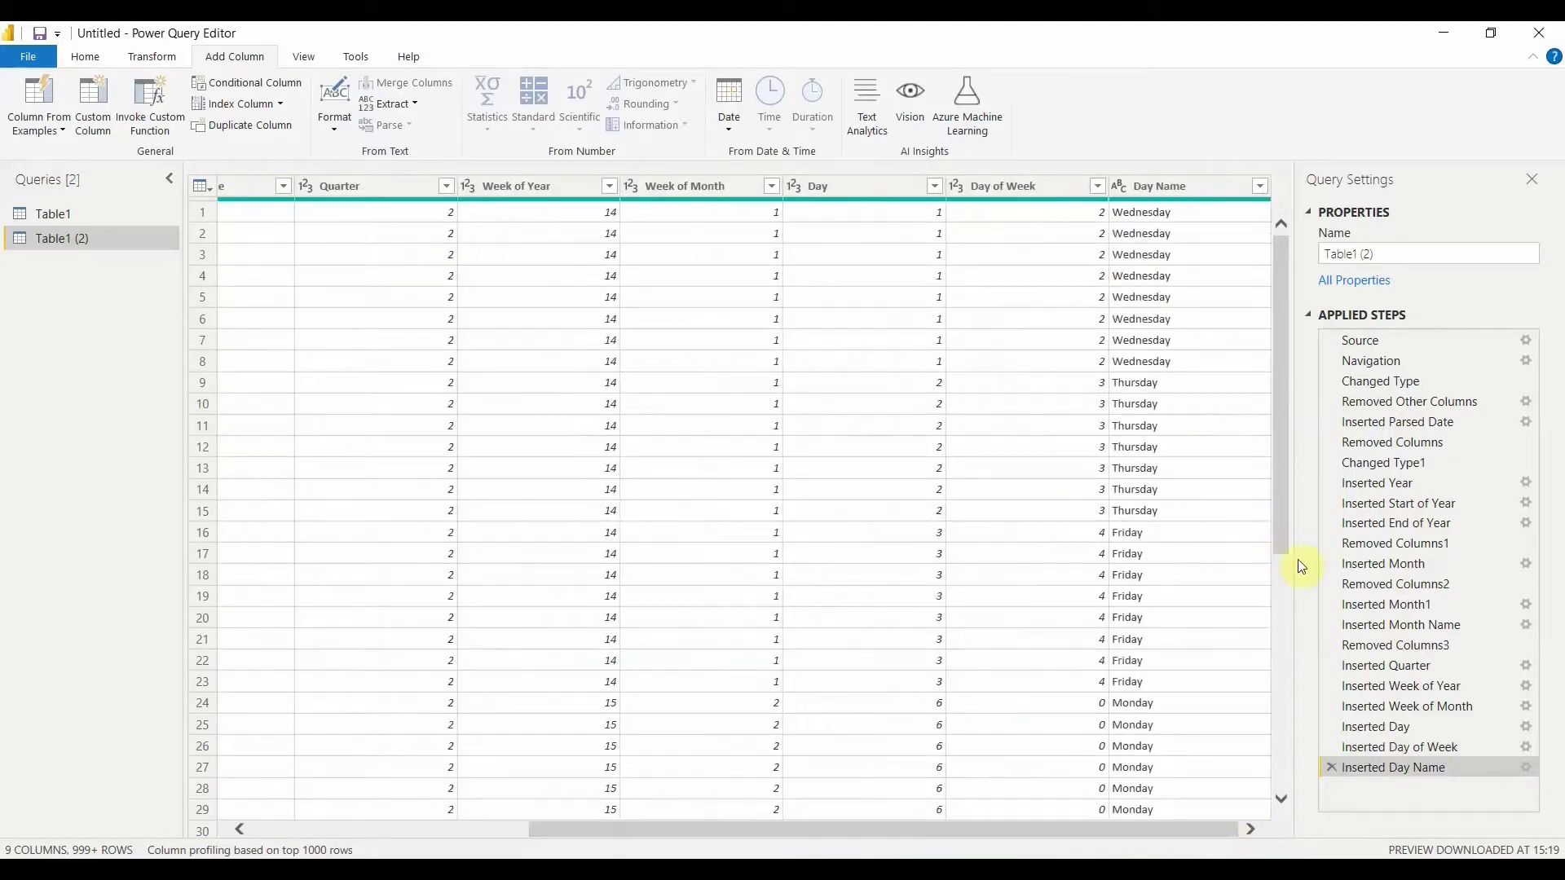
pyautogui.click(1146, 185)
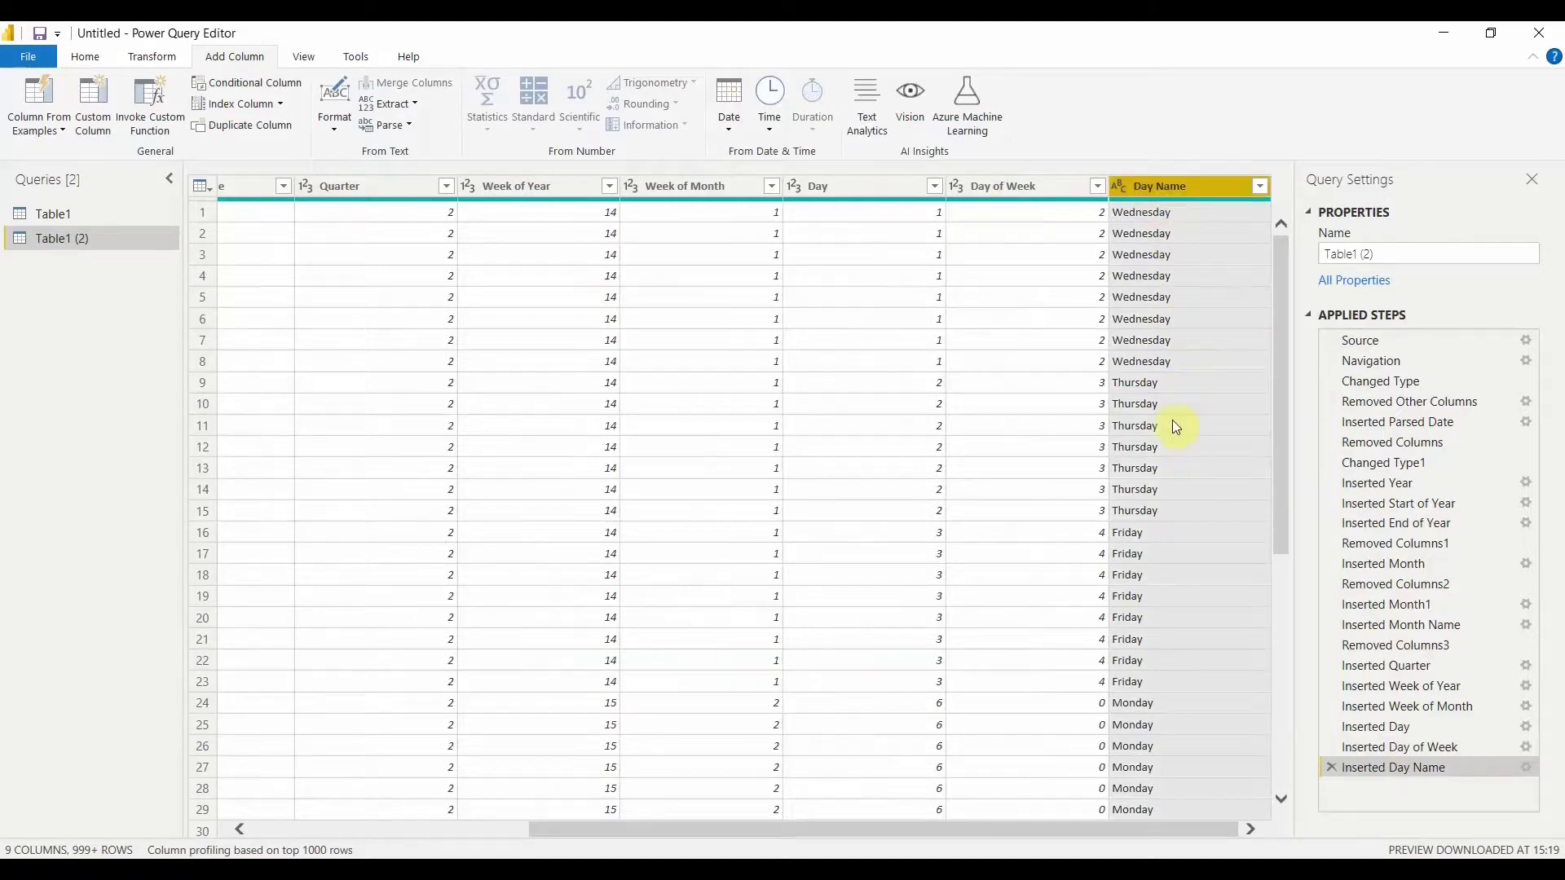
pyautogui.scroll(-6, 1174, 419)
pyautogui.scroll(6, 1181, 468)
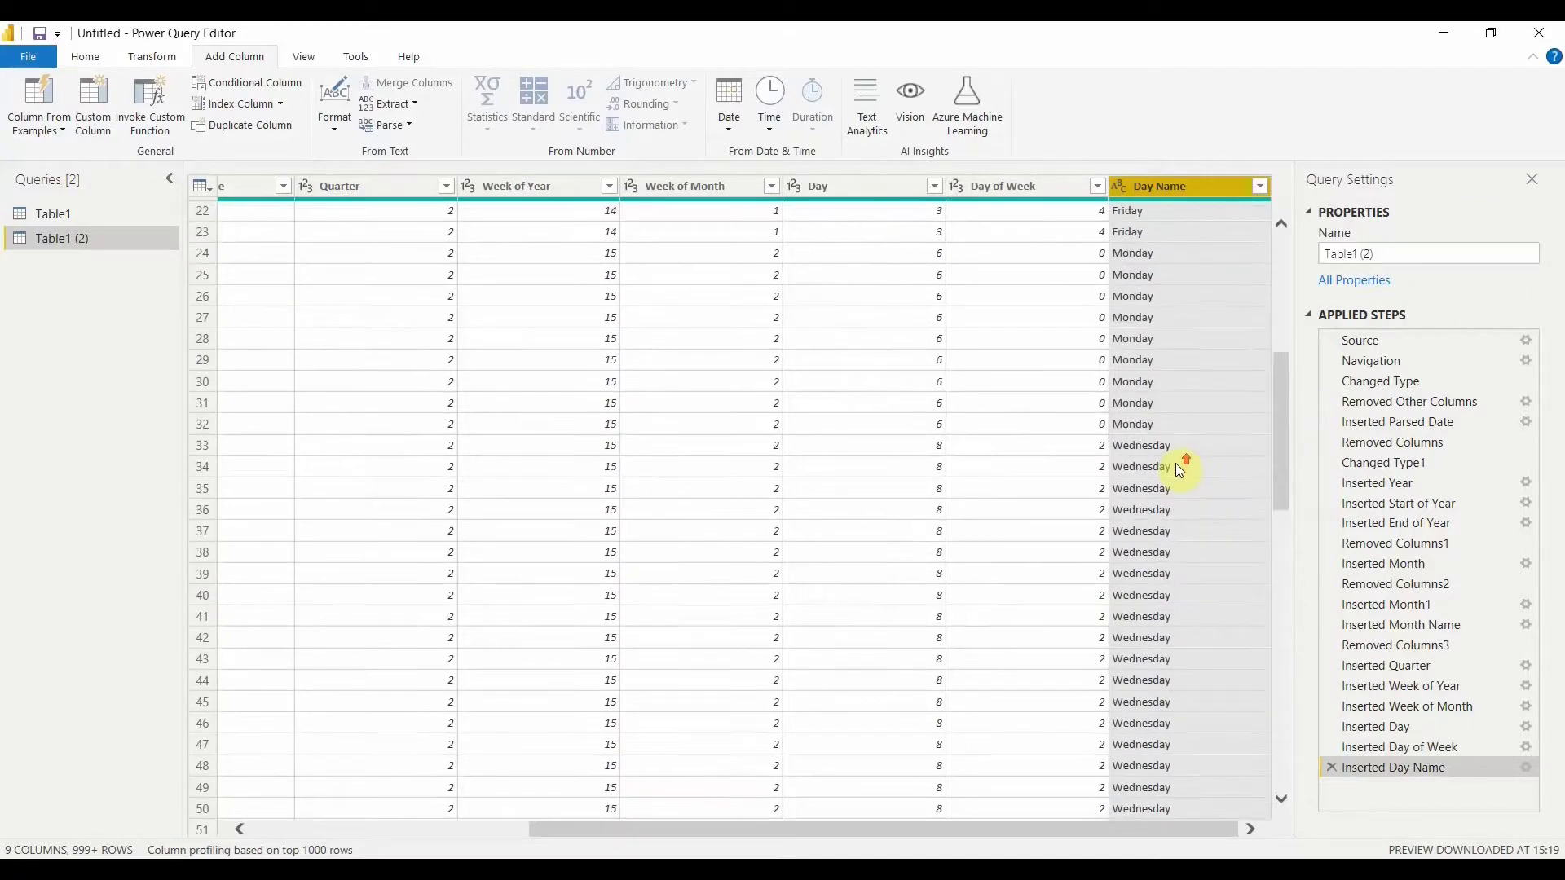
# - Select the ExtractDates column in the Table1 (2) query
pyautogui.moveTo(1178, 829); pyautogui.dragTo(746, 840)
pyautogui.click(287, 186)
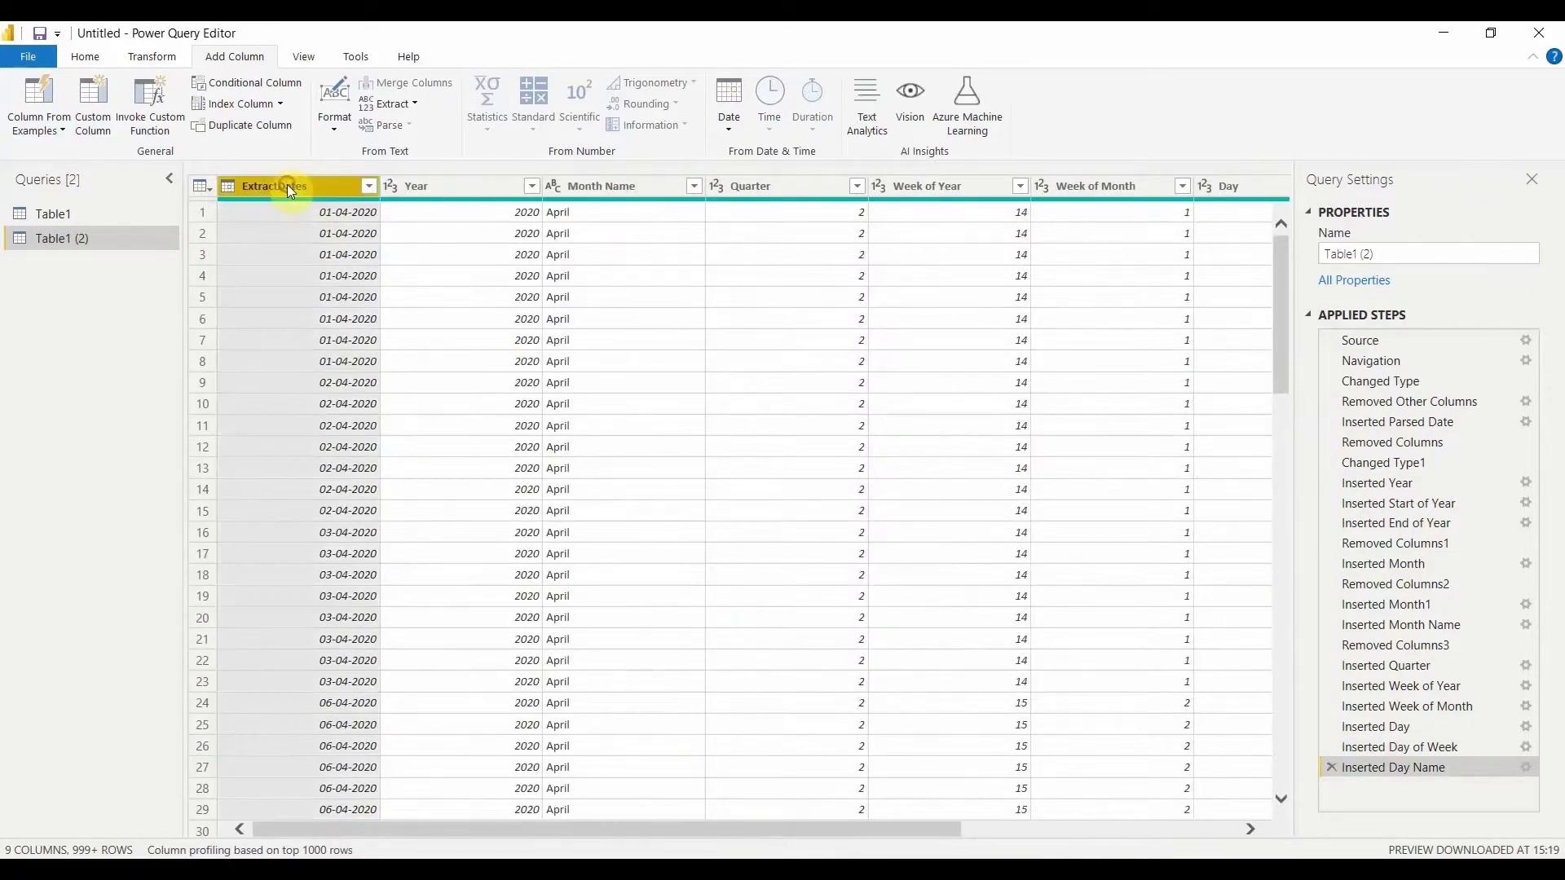